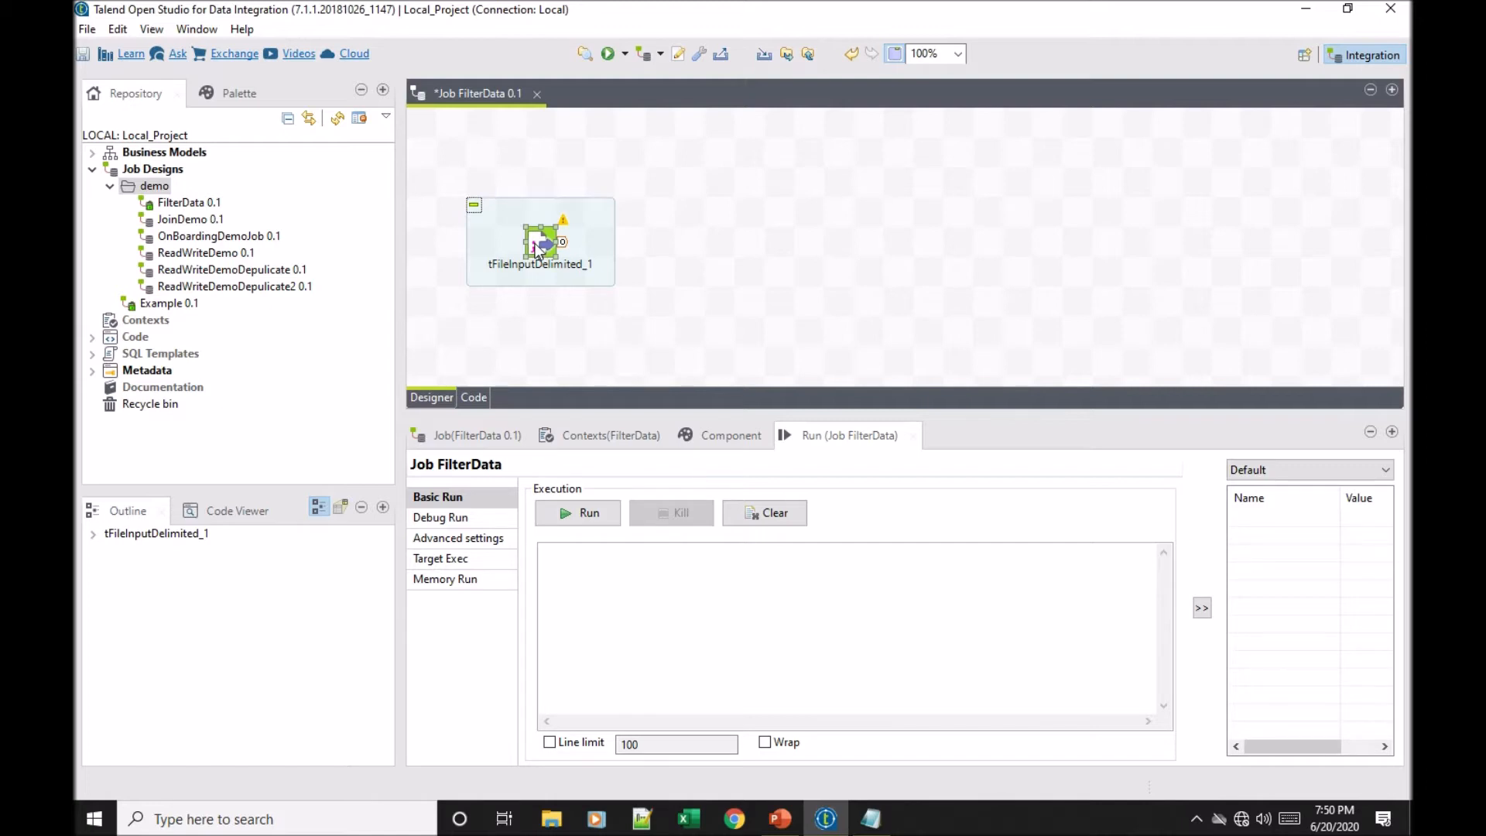
Step: Add a tMap component to the FilterData job and place it beside tFileInputDelimited_1, aligned horizontally
left_click(681, 267)
type("tmap")
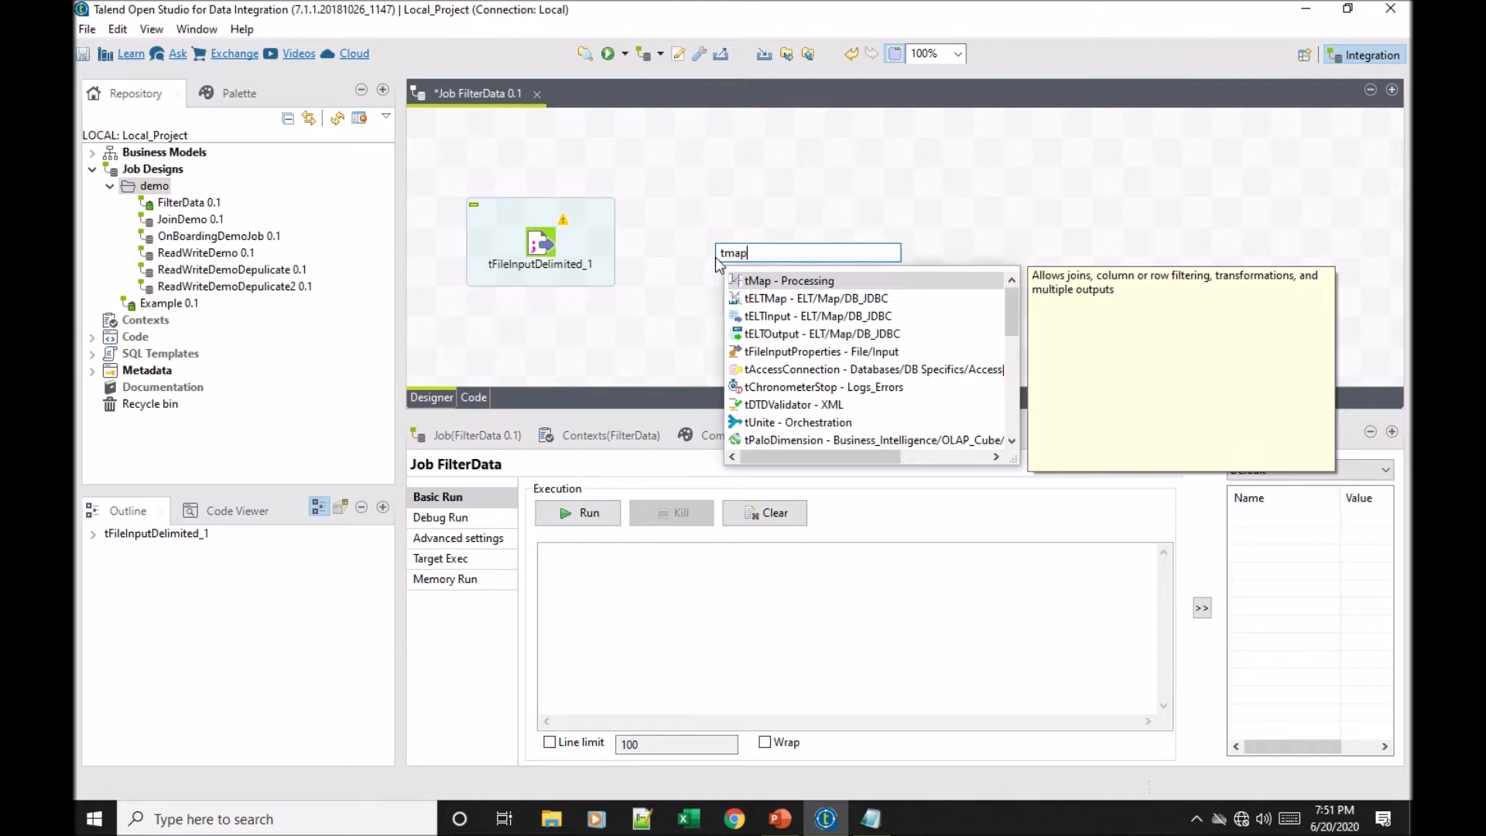
key("Return")
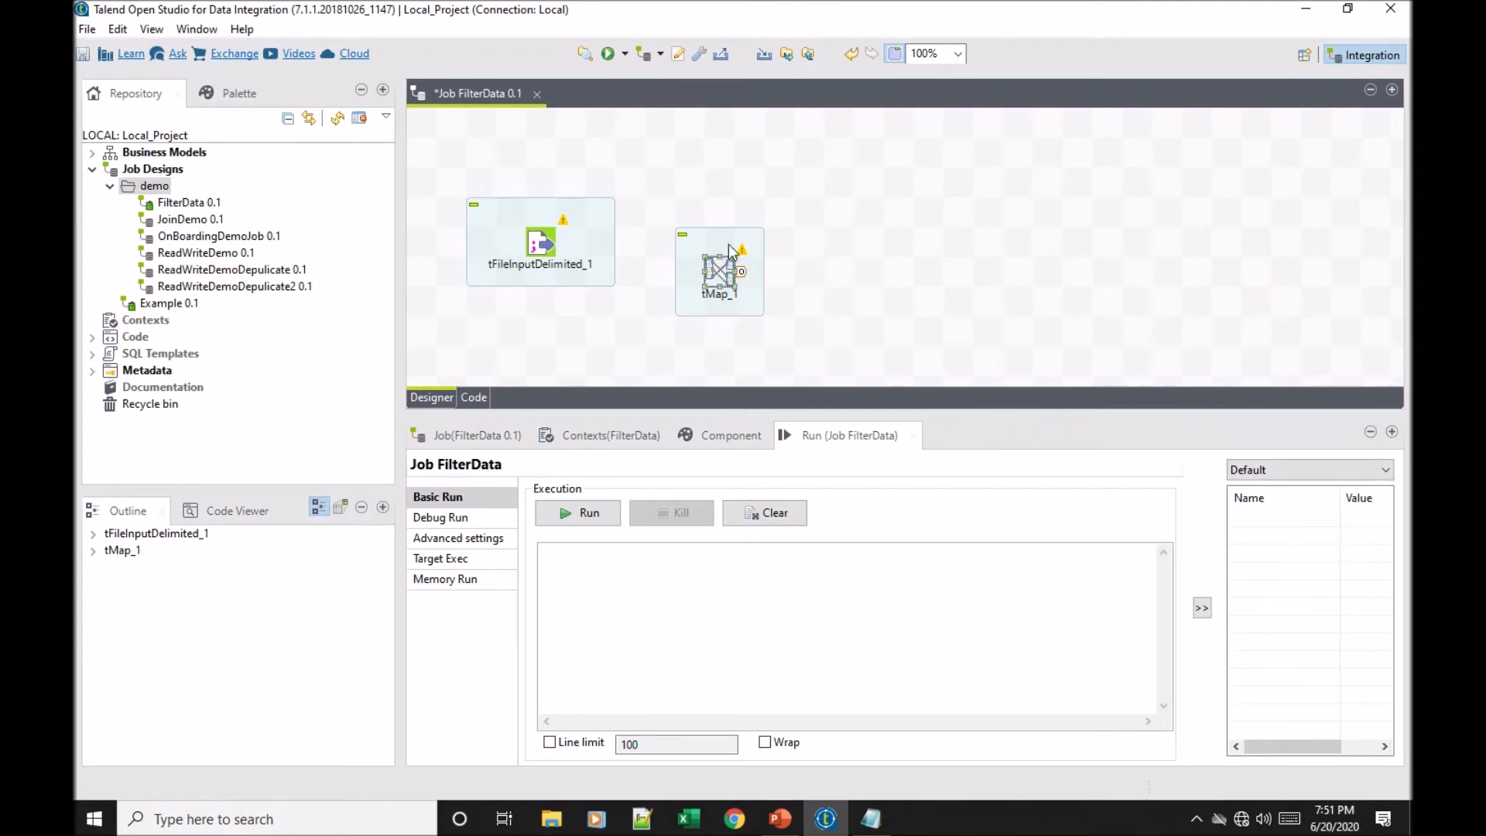
left_click_drag(706, 275, 734, 246)
Step: Set the source file of tFileInputDelimited_1 to input1.txt from the TalendDemo folder on the Desktop
double_click(531, 236)
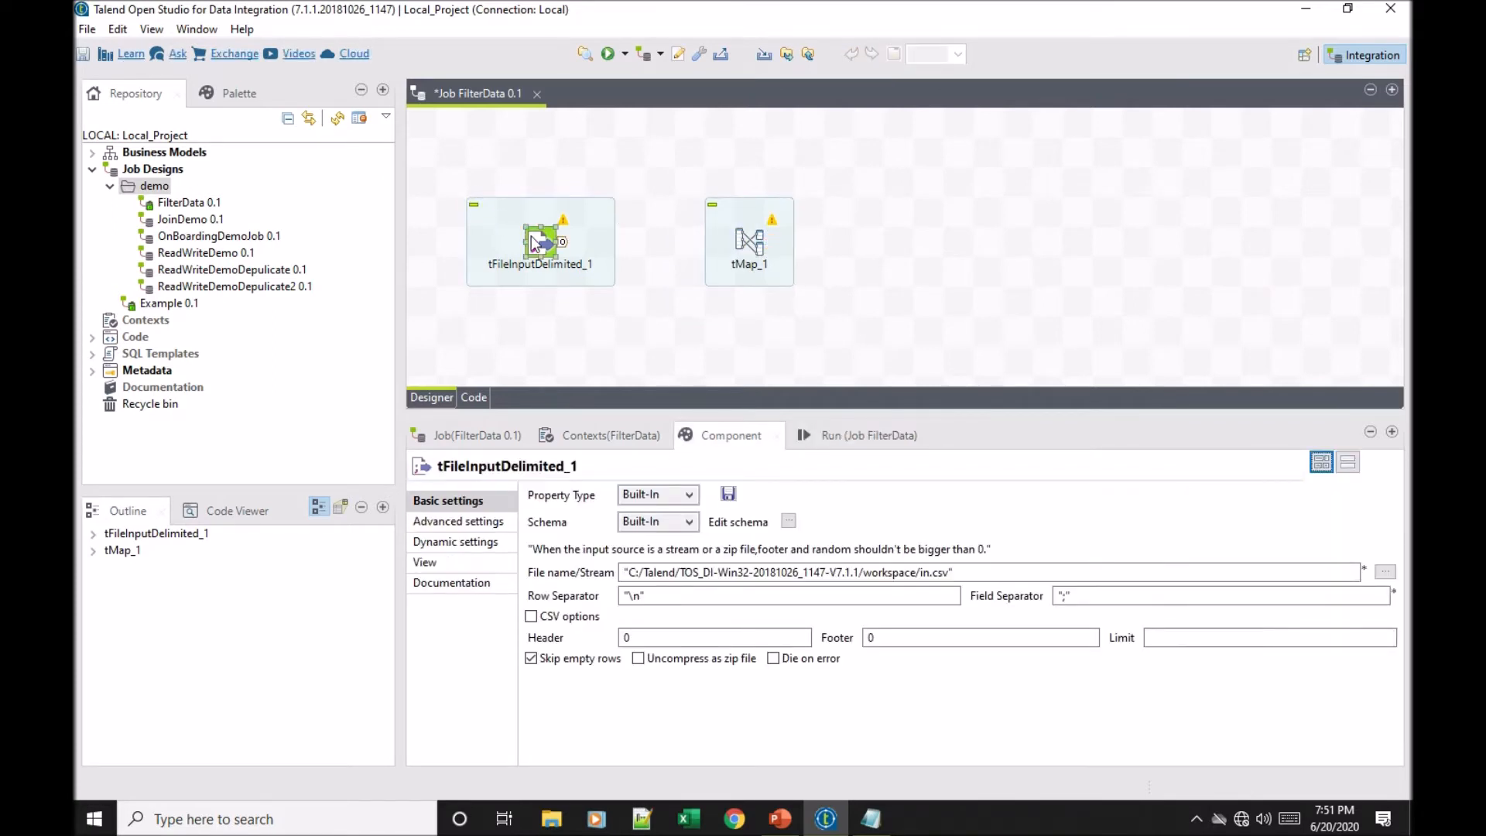
left_click(1386, 572)
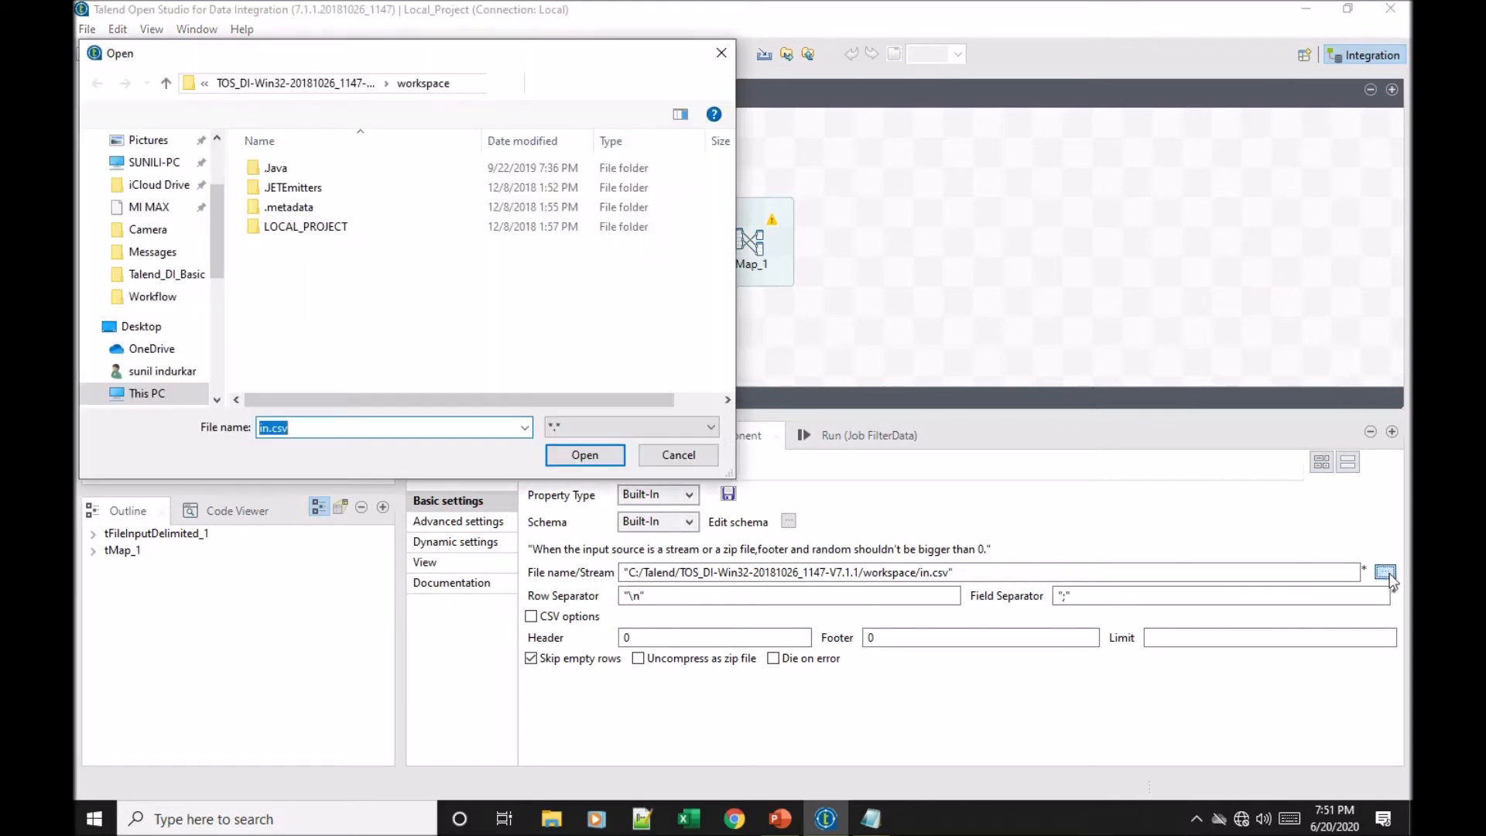
left_click(165, 167)
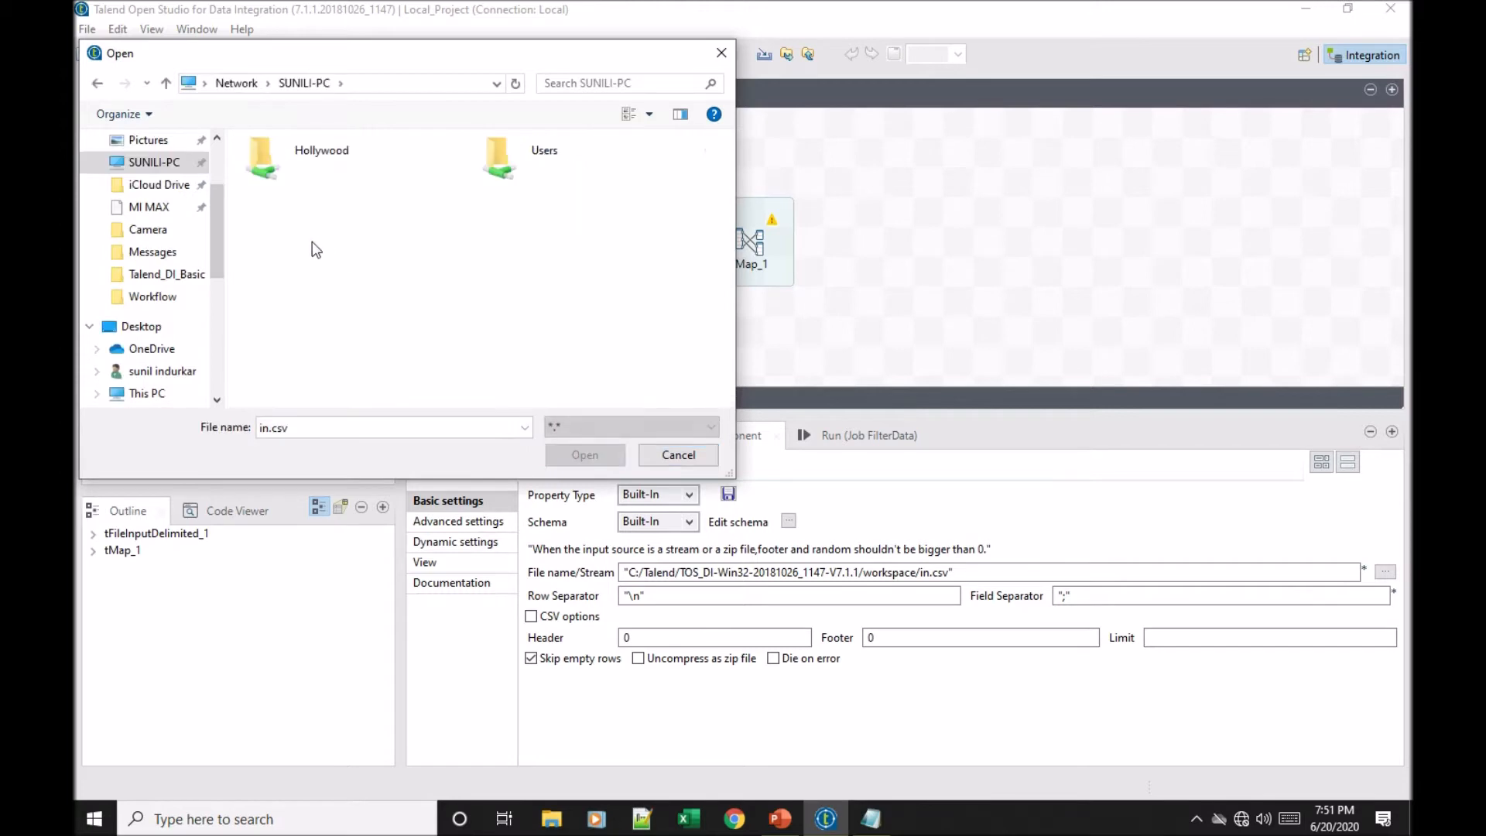
scroll(221, 258, "up", 2)
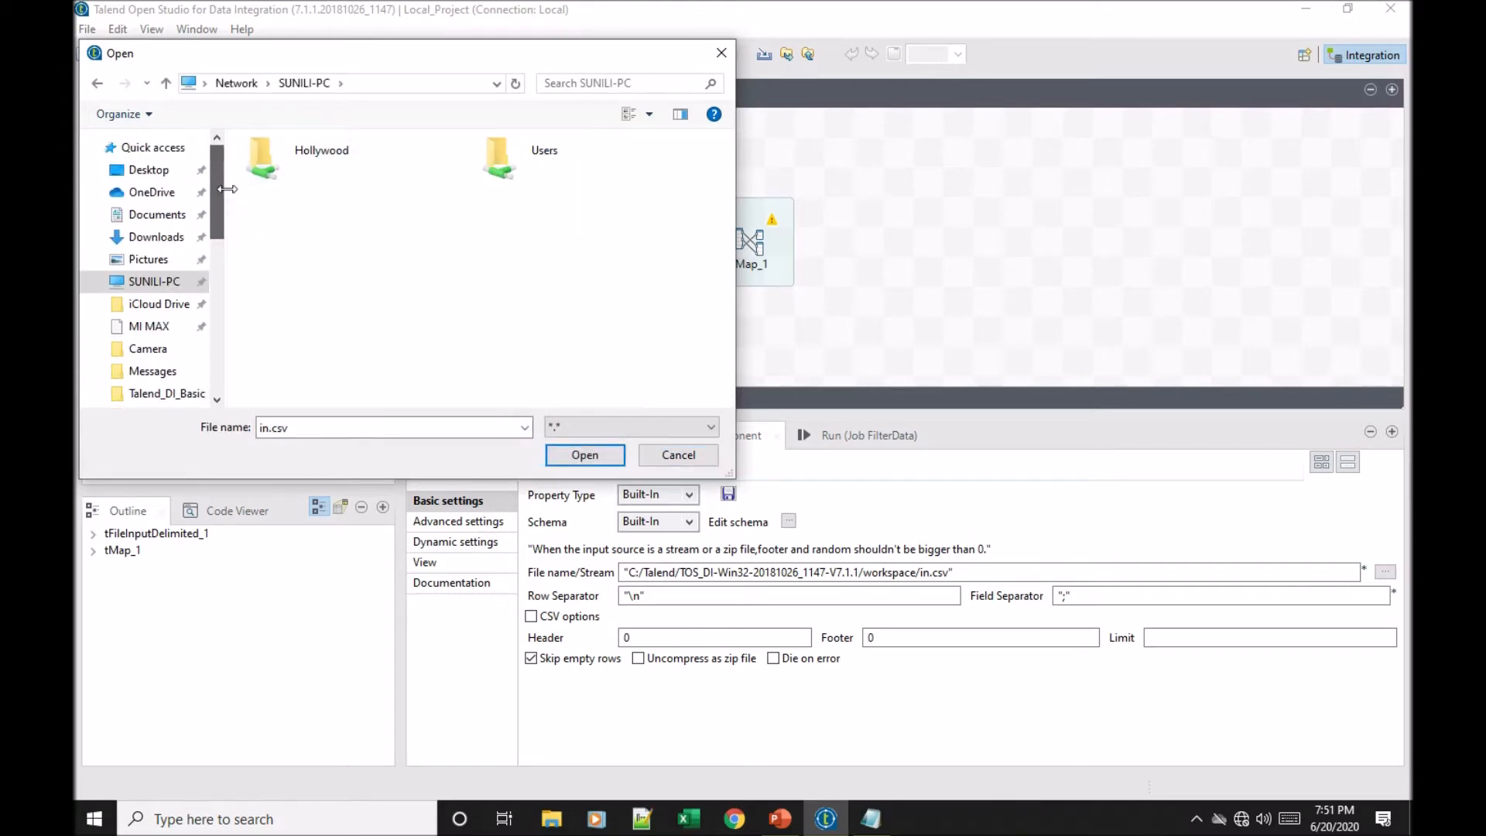
left_click(158, 176)
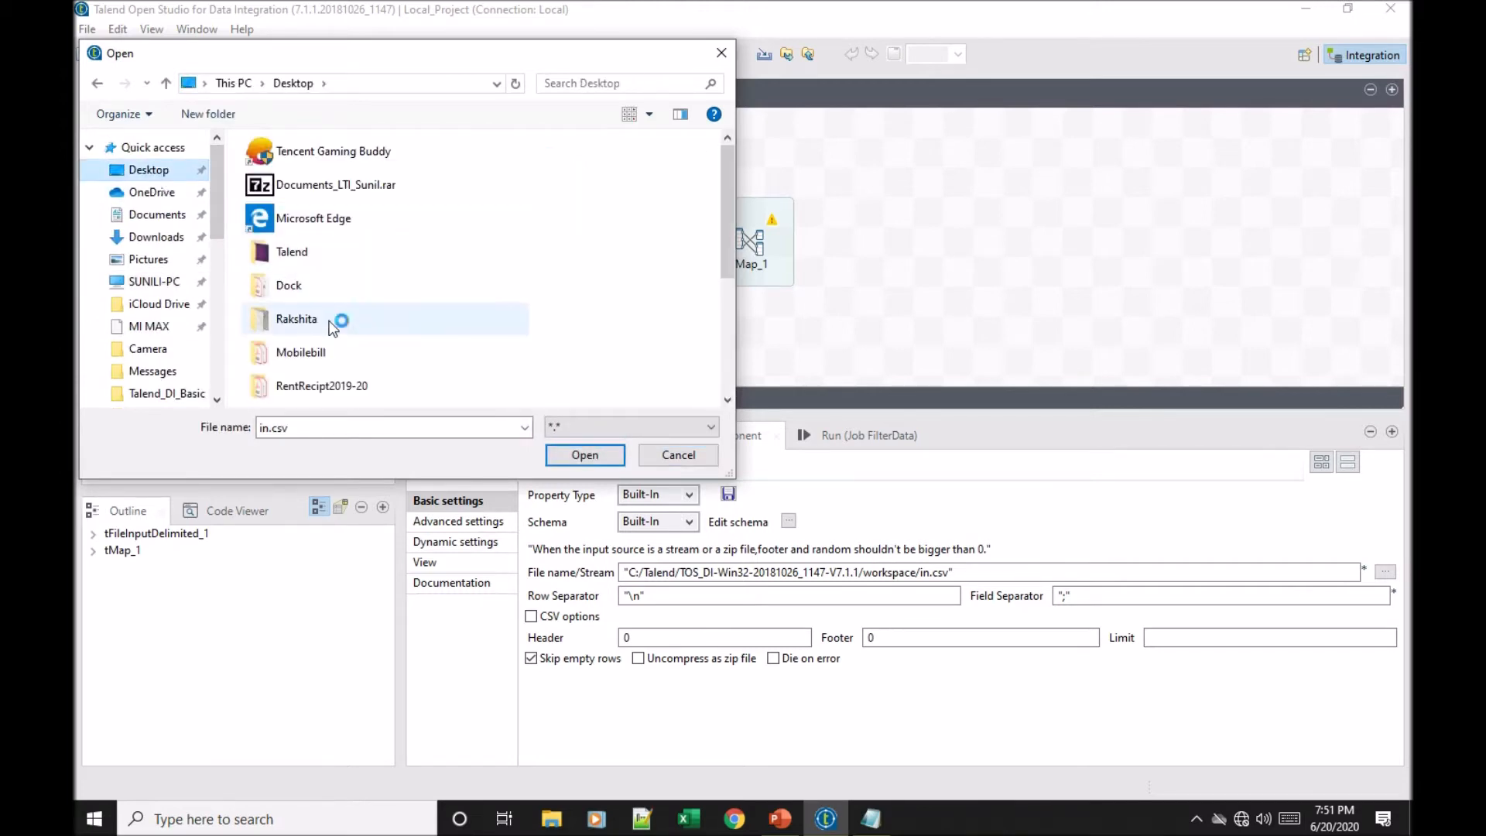
left_click_drag(727, 246, 723, 340)
left_click(281, 224)
double_click(280, 224)
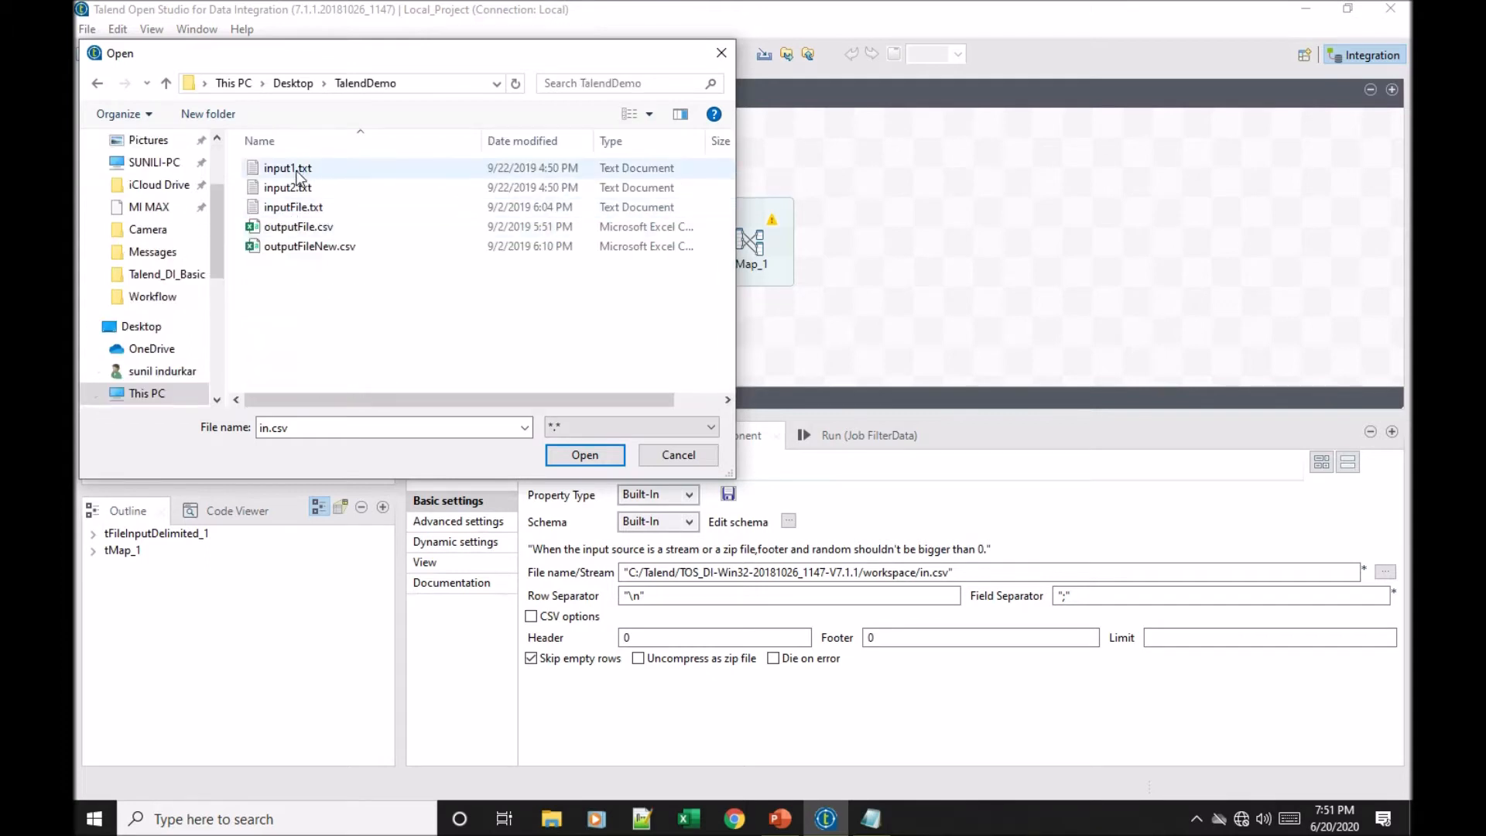
double_click(298, 173)
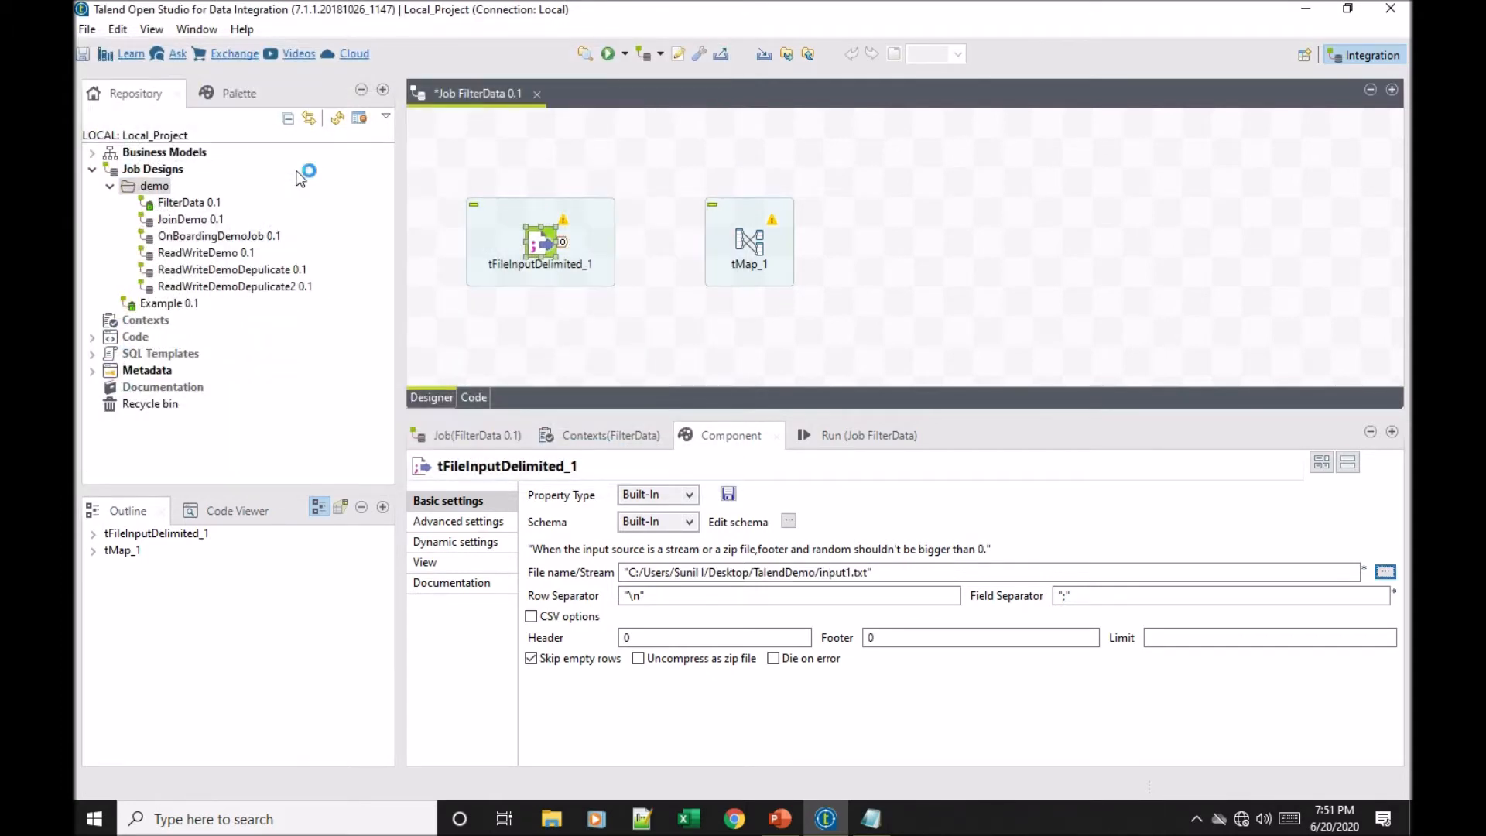
Step: Check the columns of input1.txt in Notepad, and add Id and Name columns to the schema of tFileInputDelimited_1
left_click(869, 824)
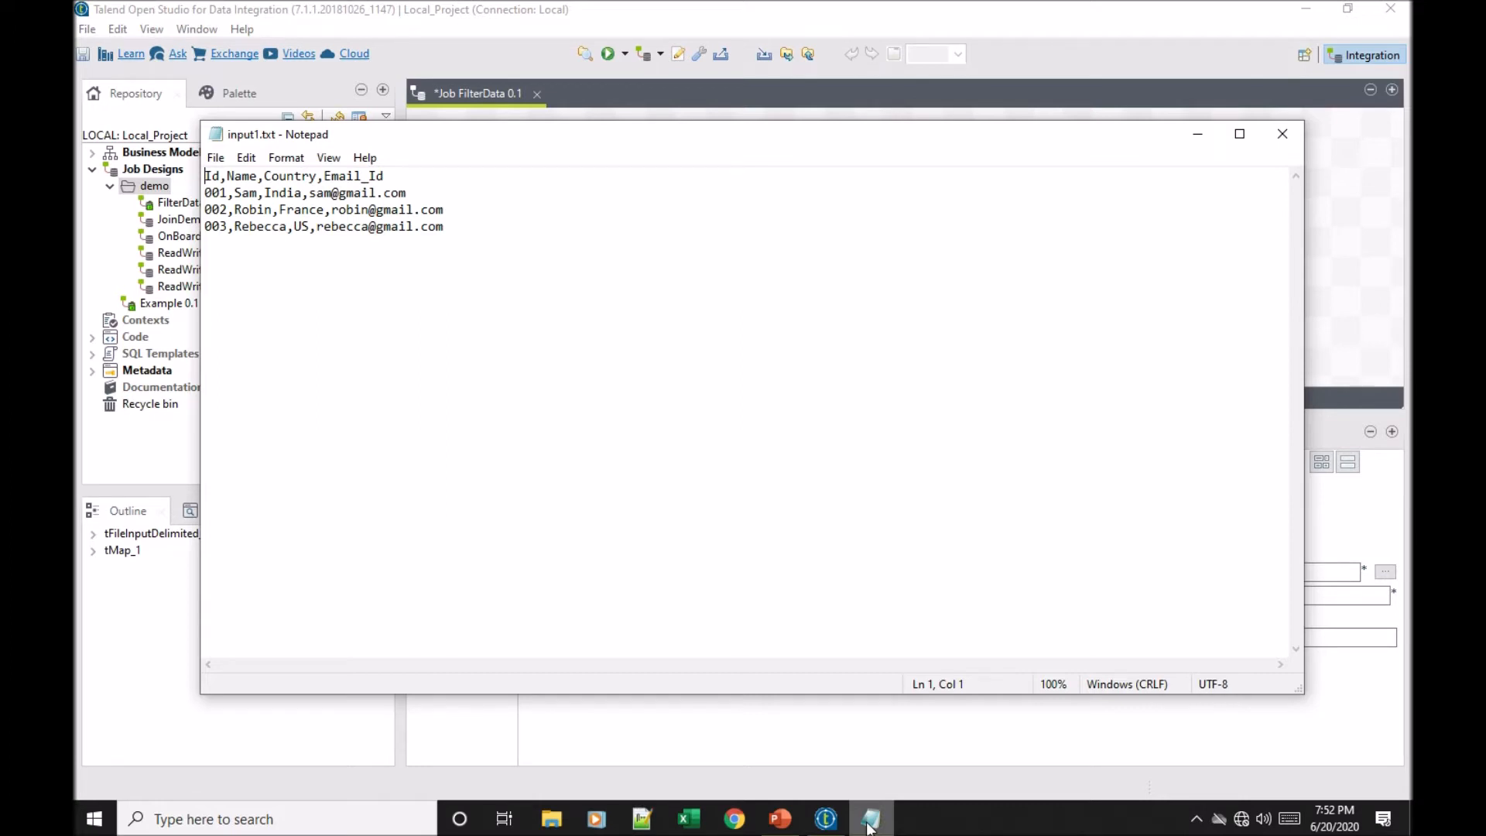
left_click(1199, 137)
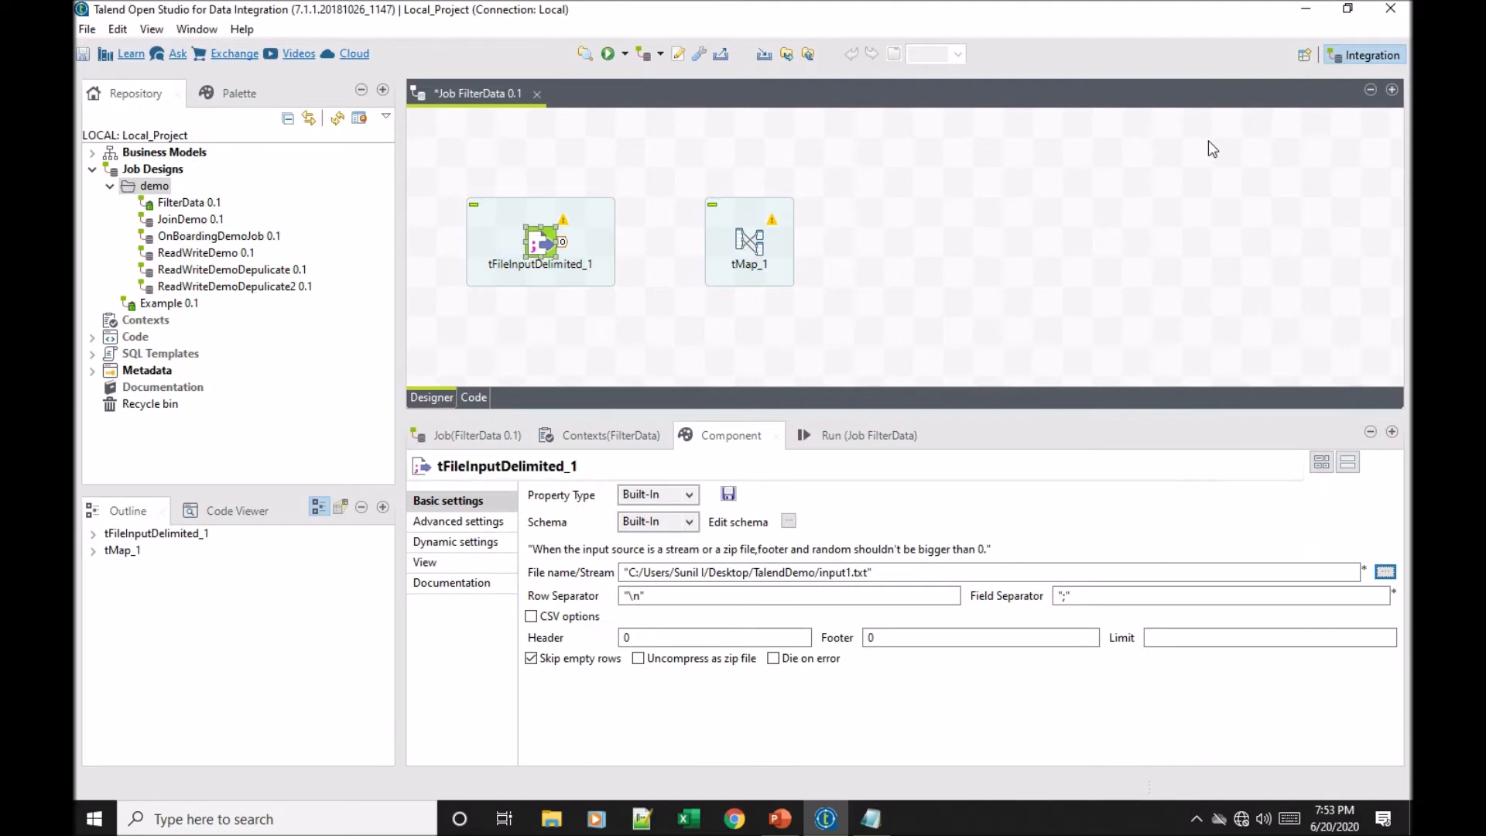
left_click(536, 257)
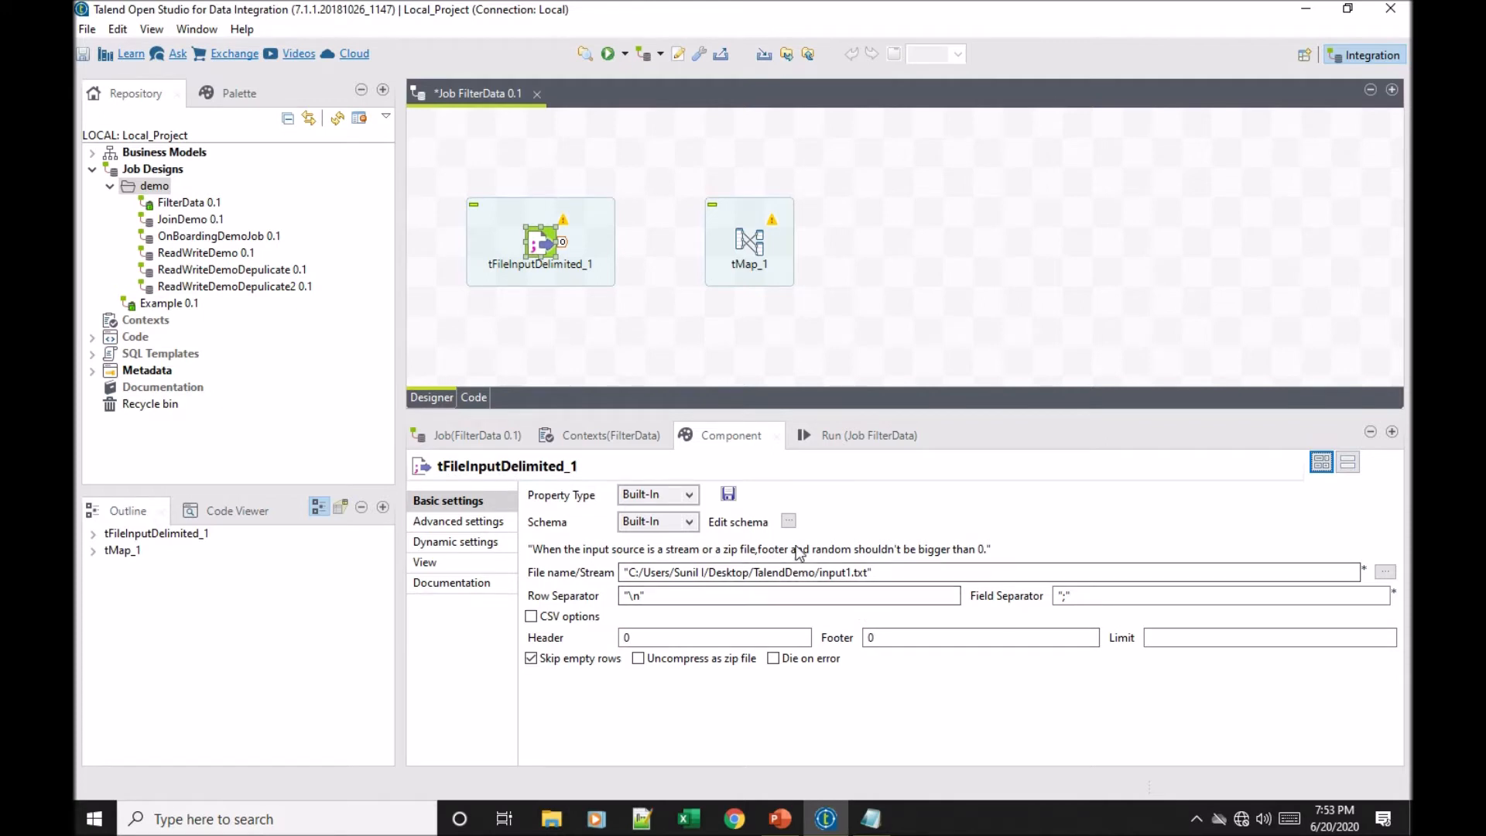
left_click(789, 522)
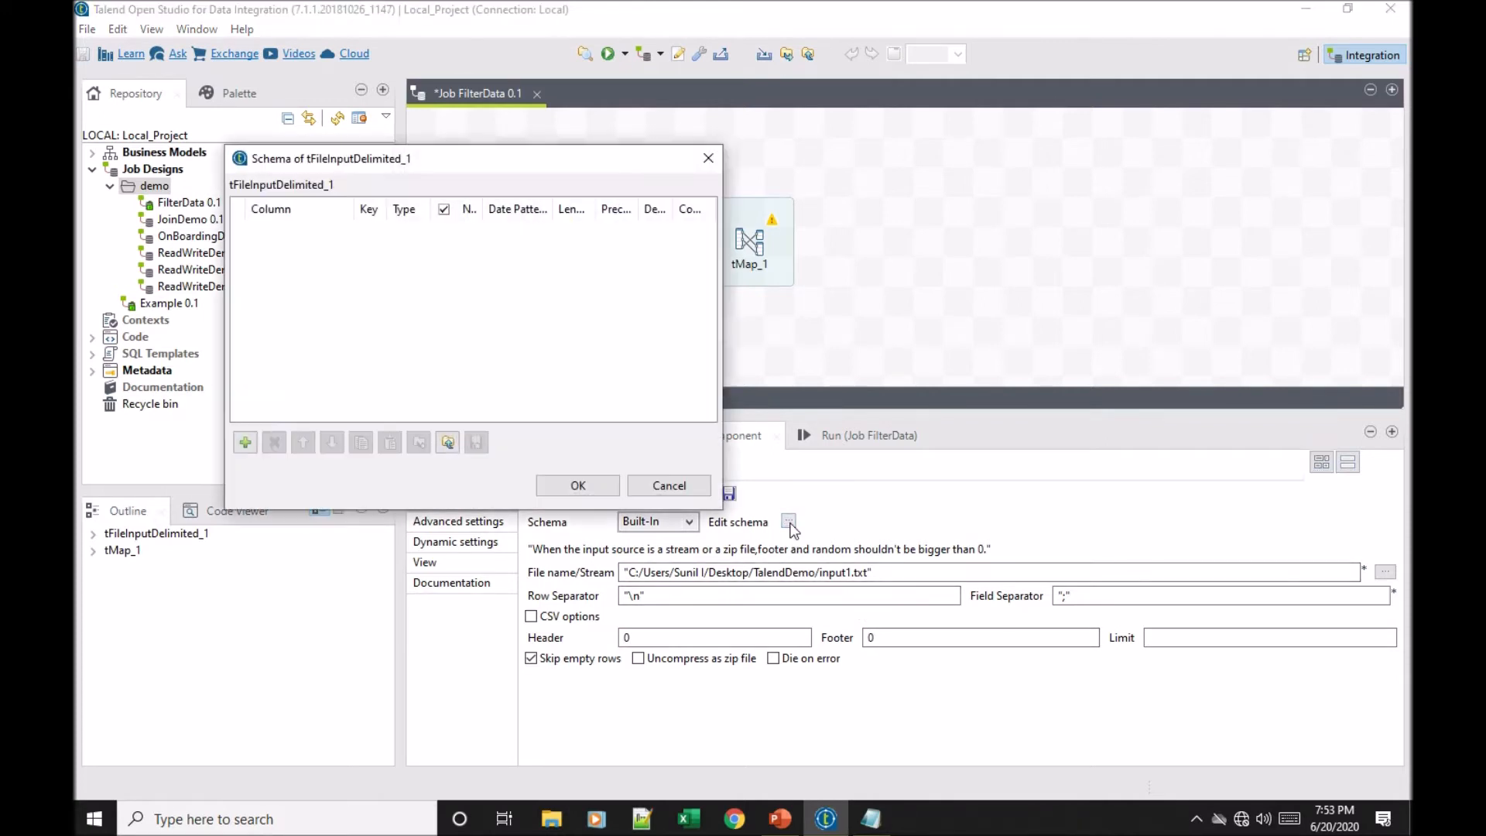
left_click(246, 442)
left_click(300, 229)
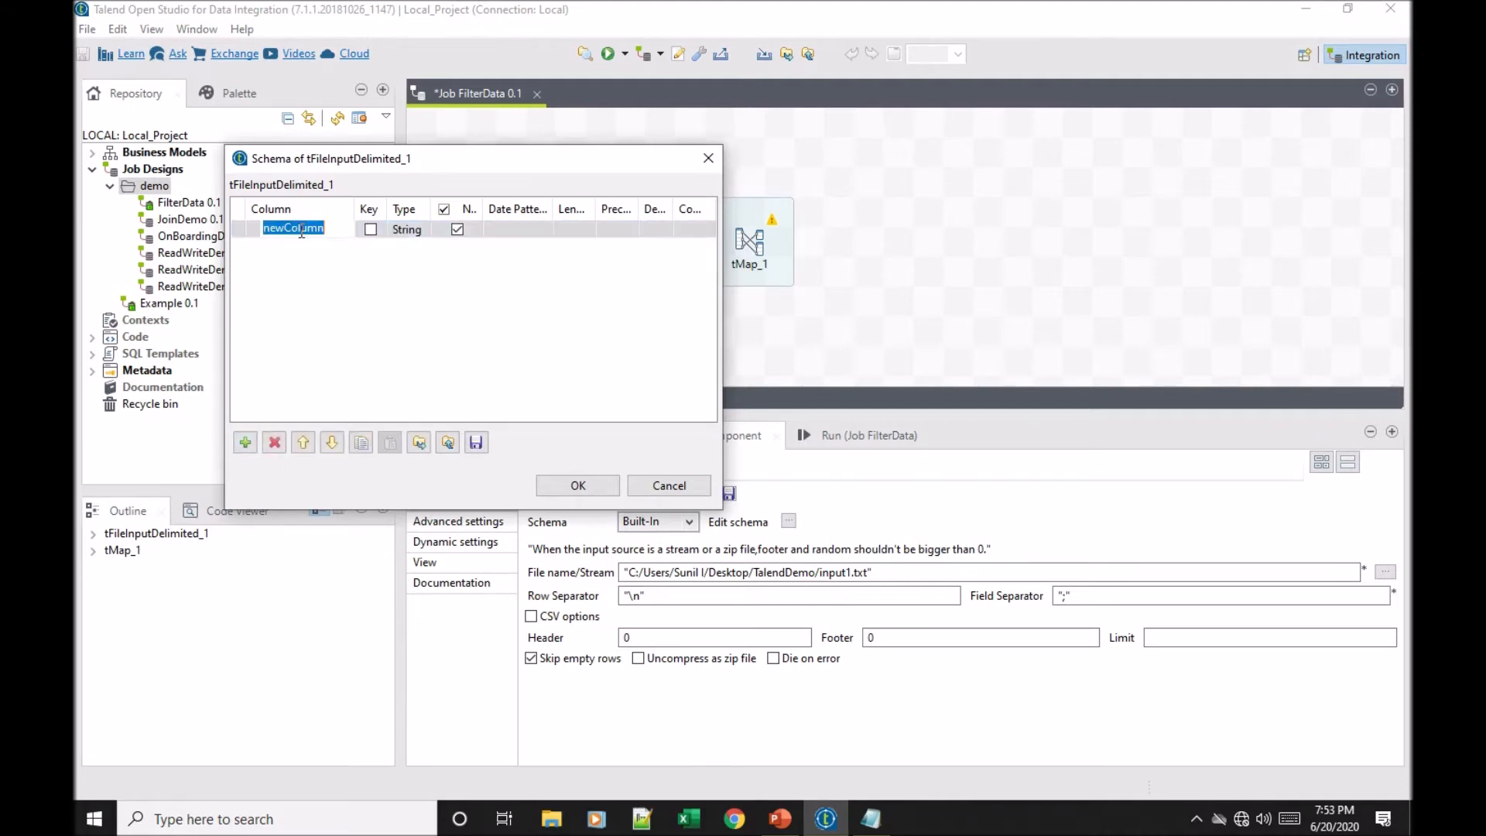
type("Id")
left_click(245, 443)
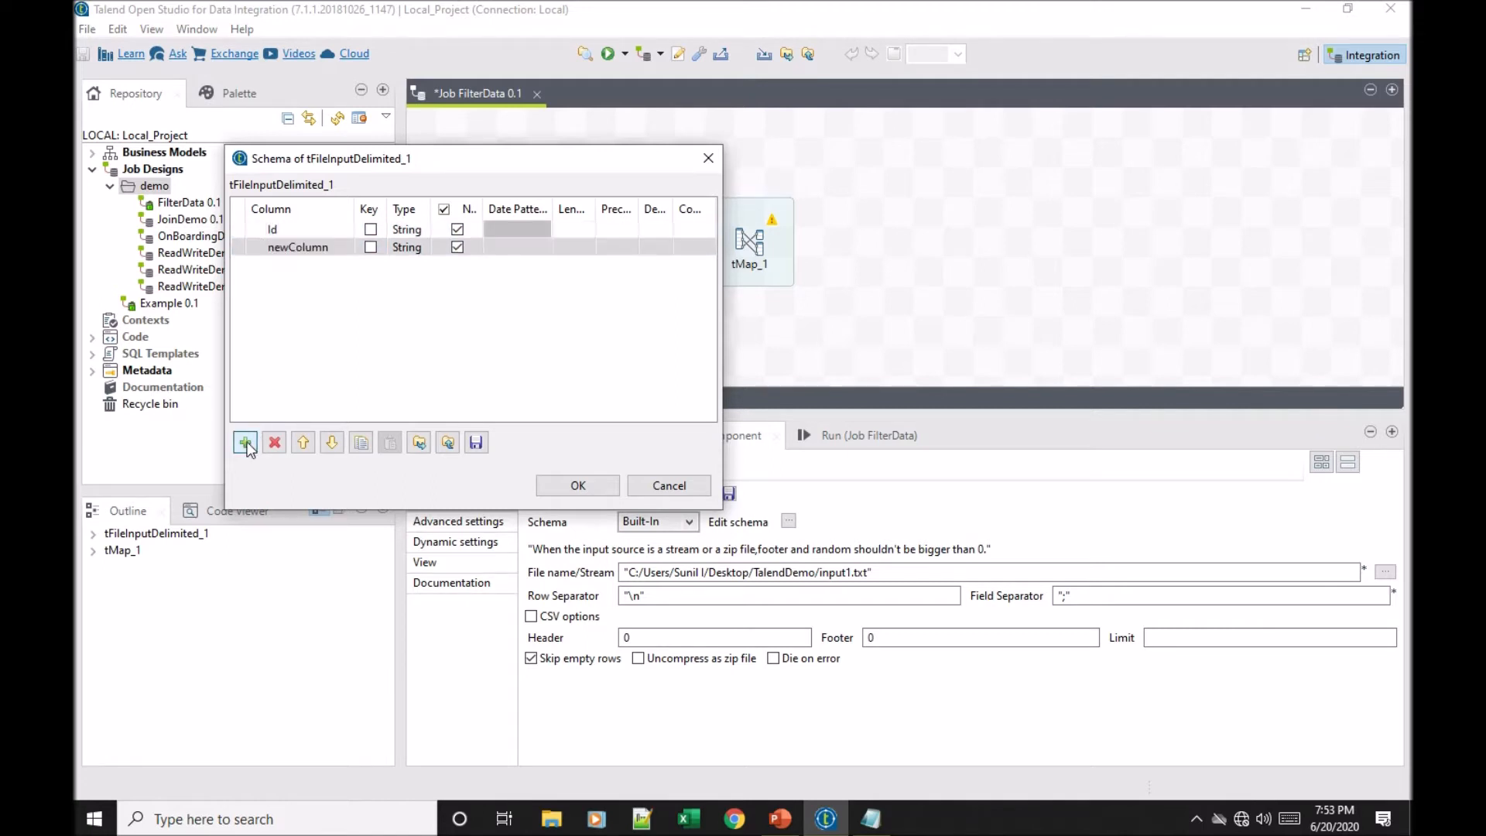
left_click(327, 247)
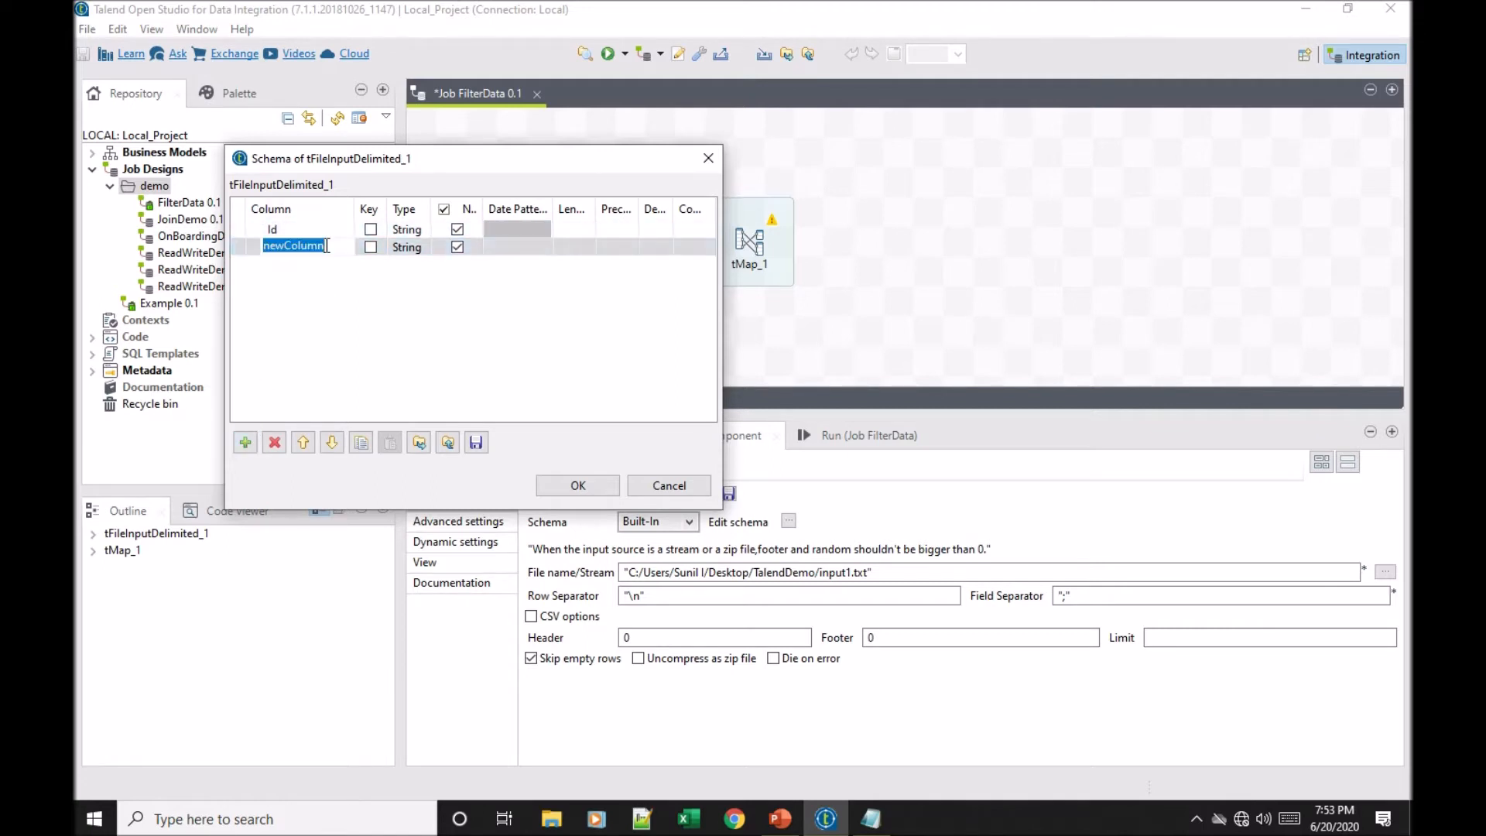
type("Name")
Step: Add Country and EmailId columns to the tFileInputDelimited_1 schema and accept the schema
left_click(247, 449)
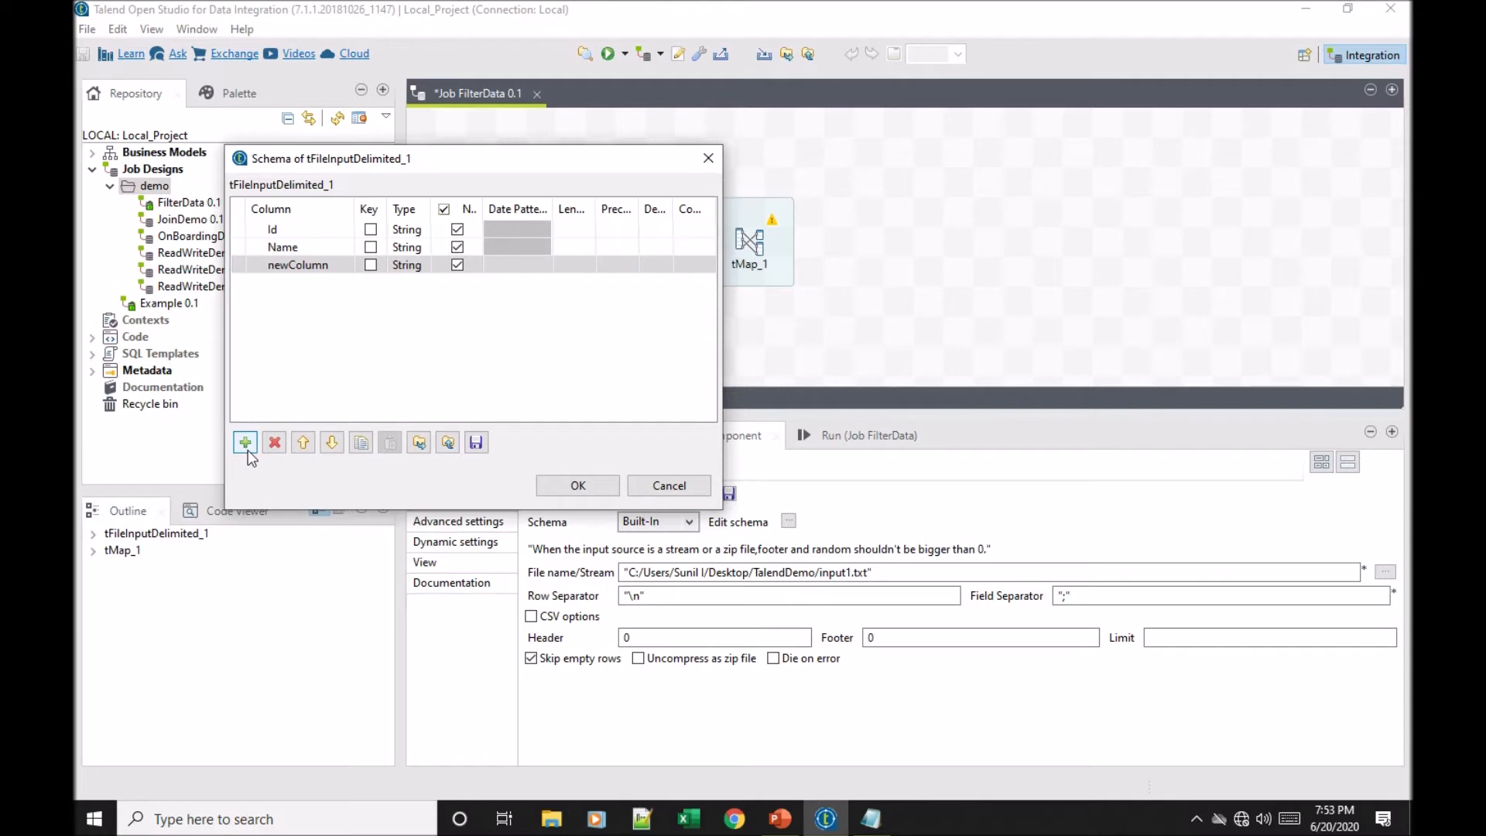
left_click(312, 266)
type("Country")
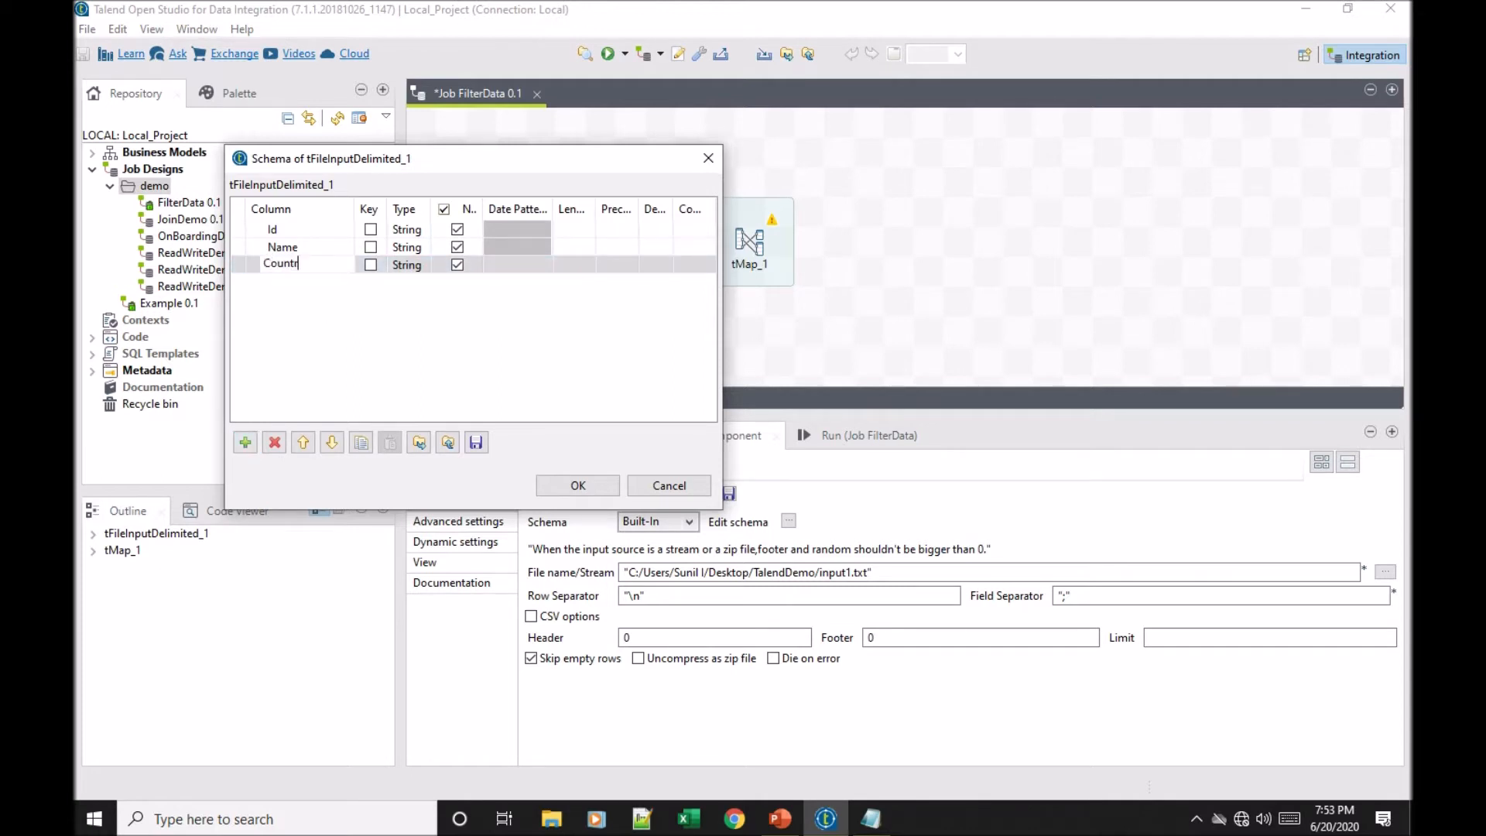
left_click(245, 444)
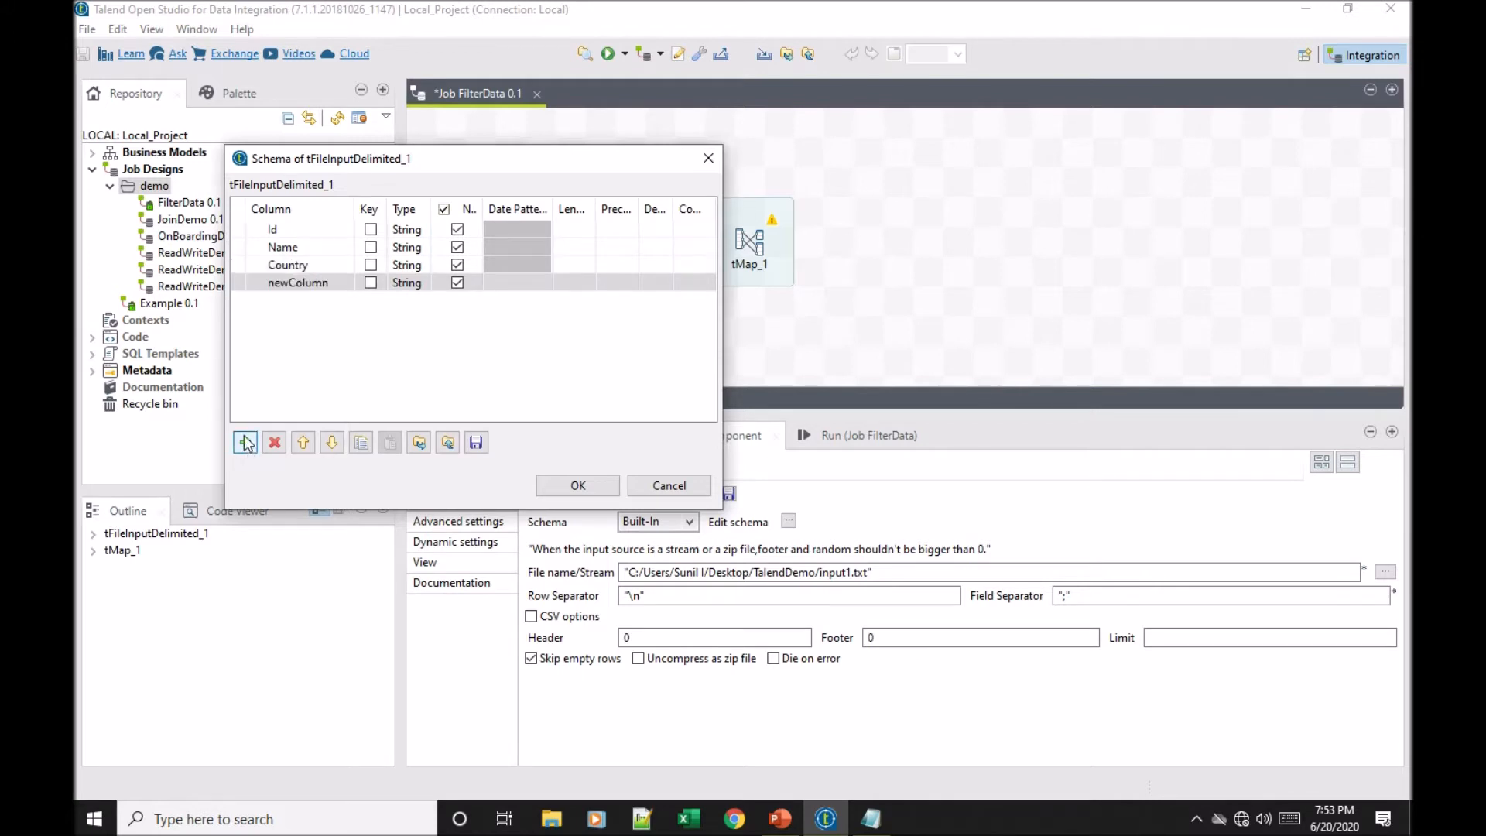
left_click(321, 286)
type("EmailId")
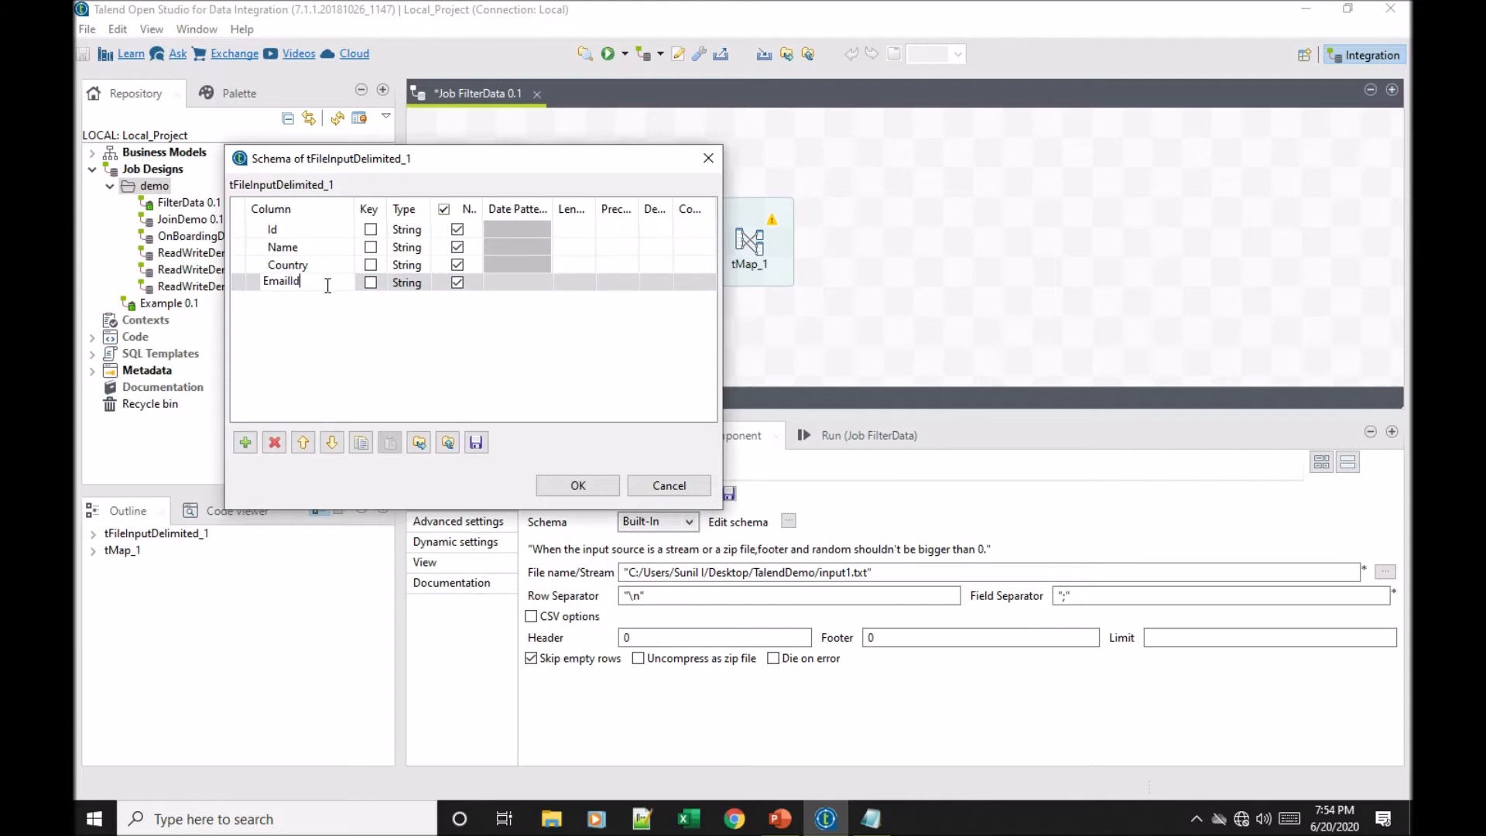
left_click(434, 357)
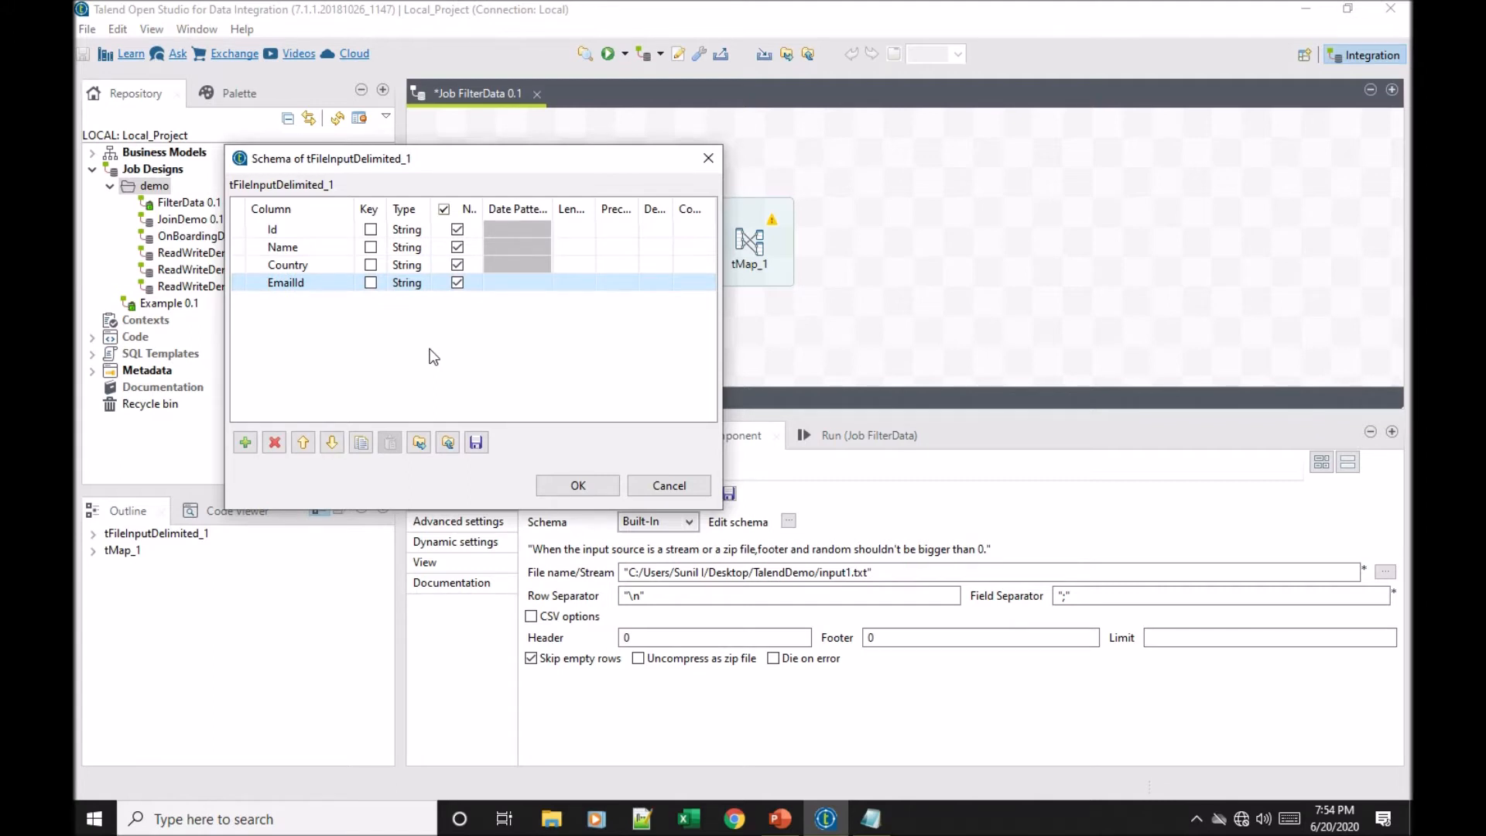
left_click(577, 484)
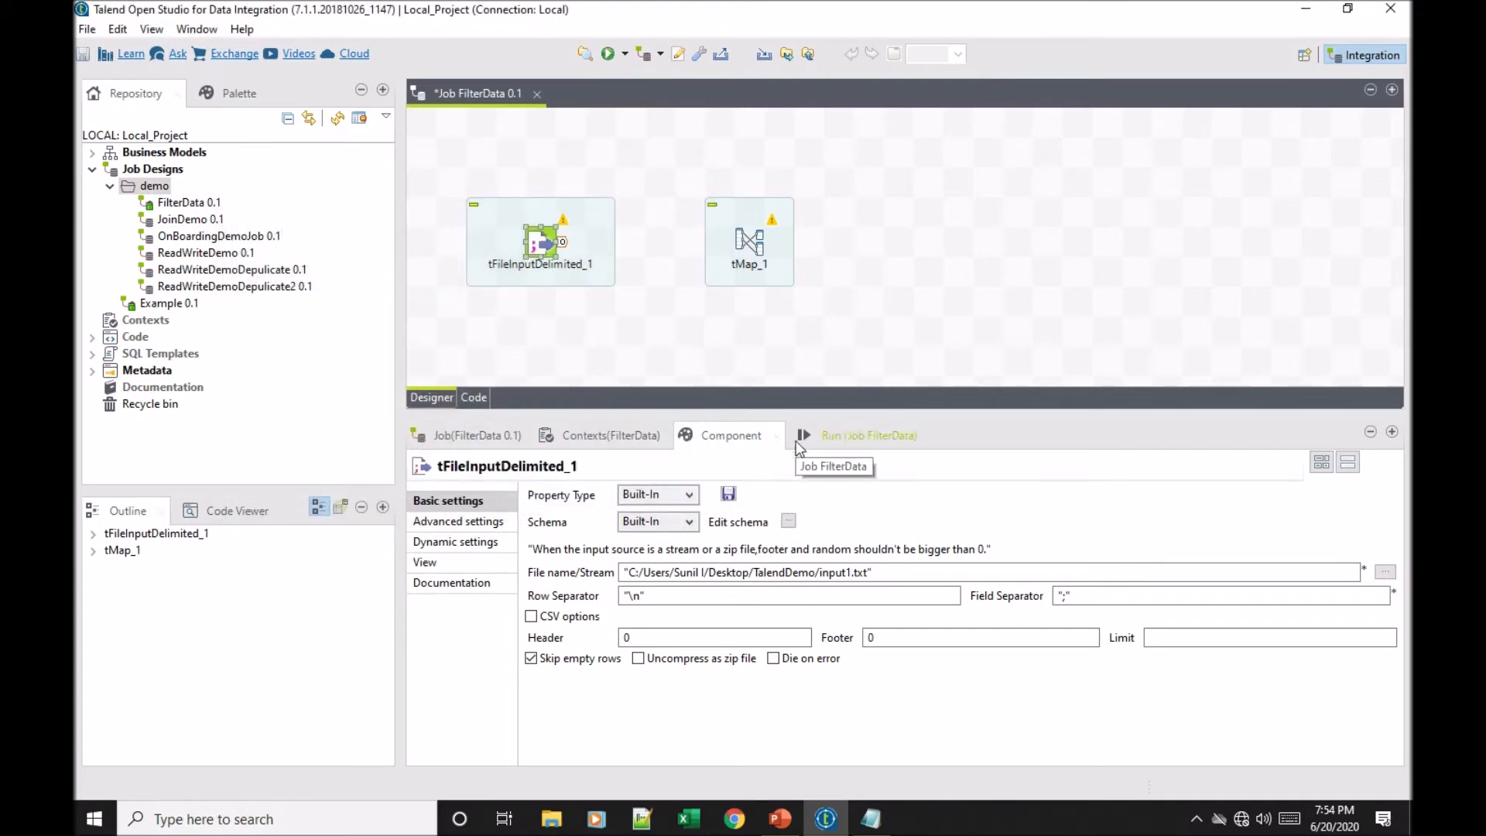
Step: Connect tFileInputDelimited_1 to tMap_1 with a Main row link
left_click(552, 256)
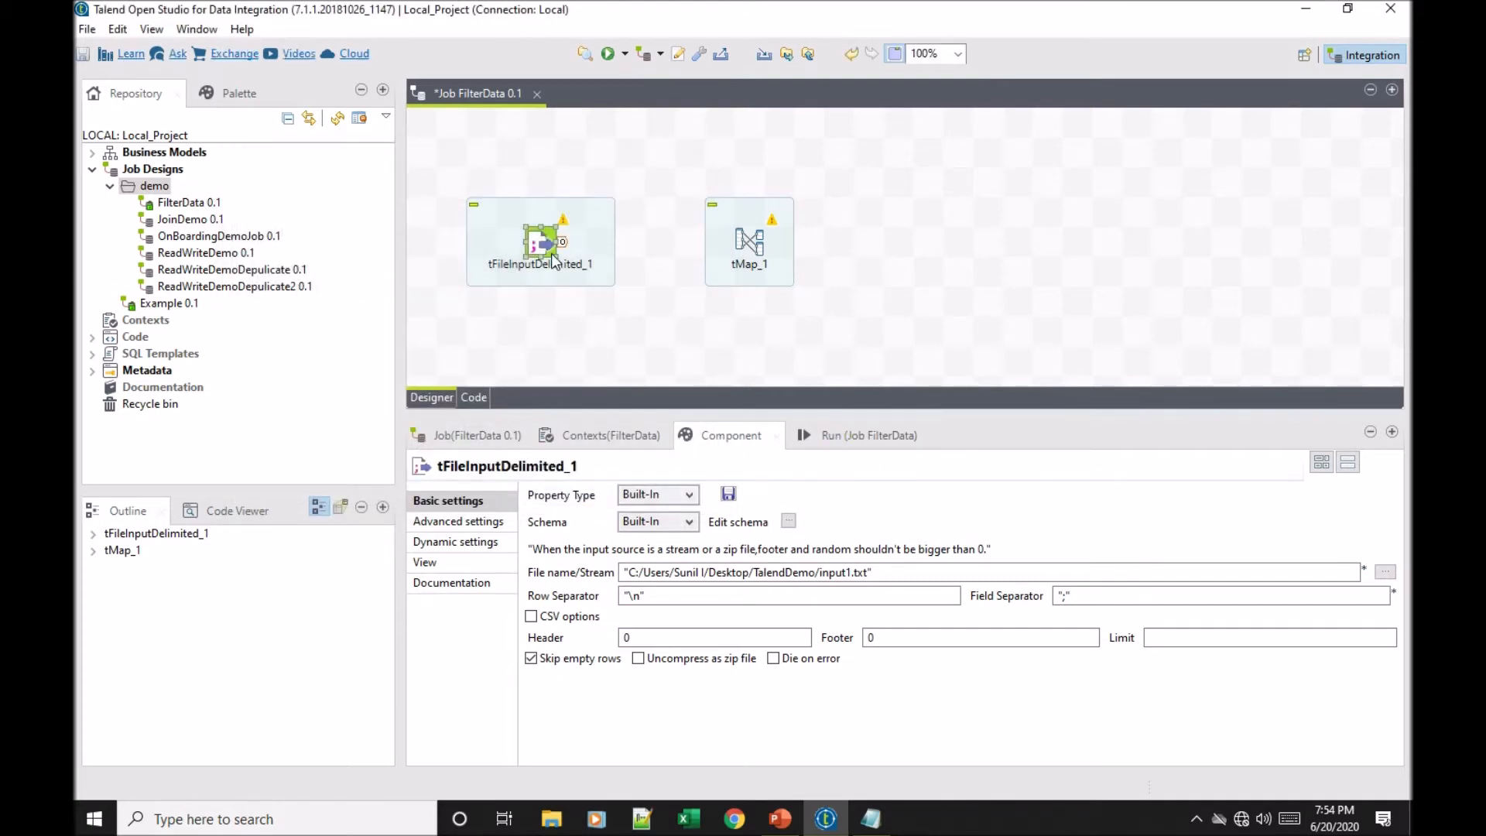
right_click(547, 248)
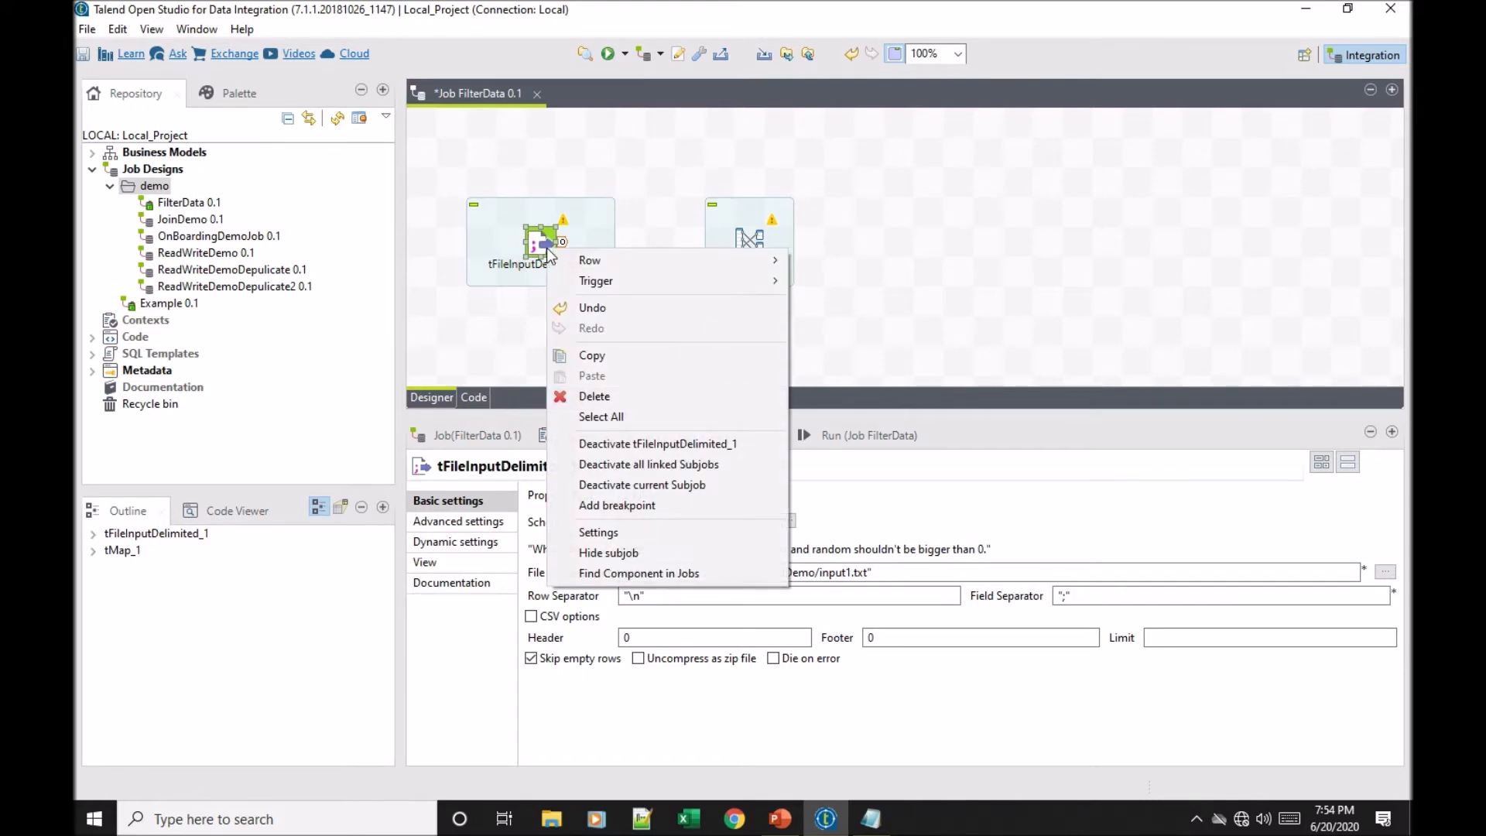
mouse_move(612, 262)
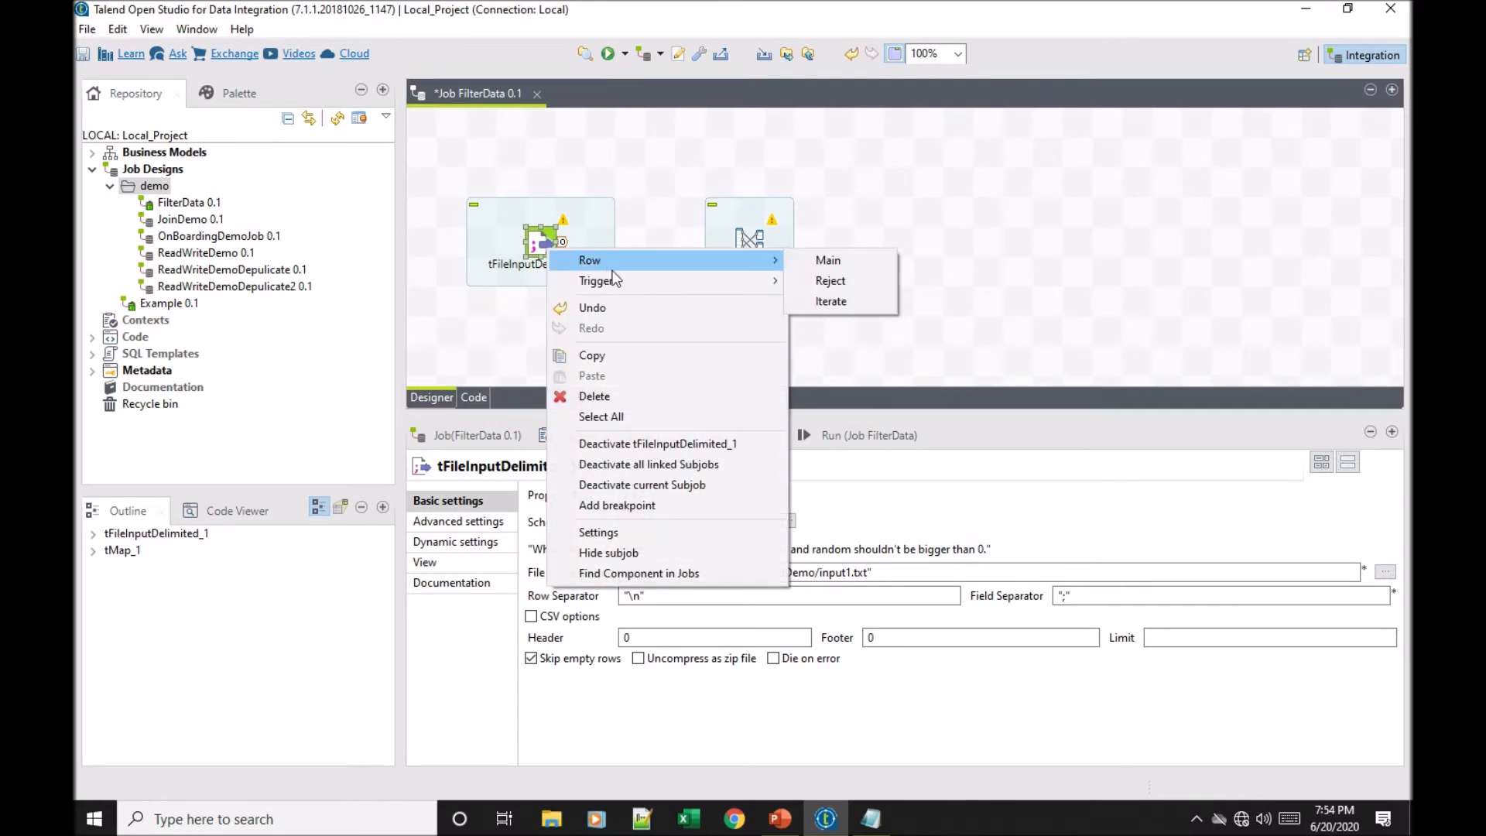
left_click(846, 261)
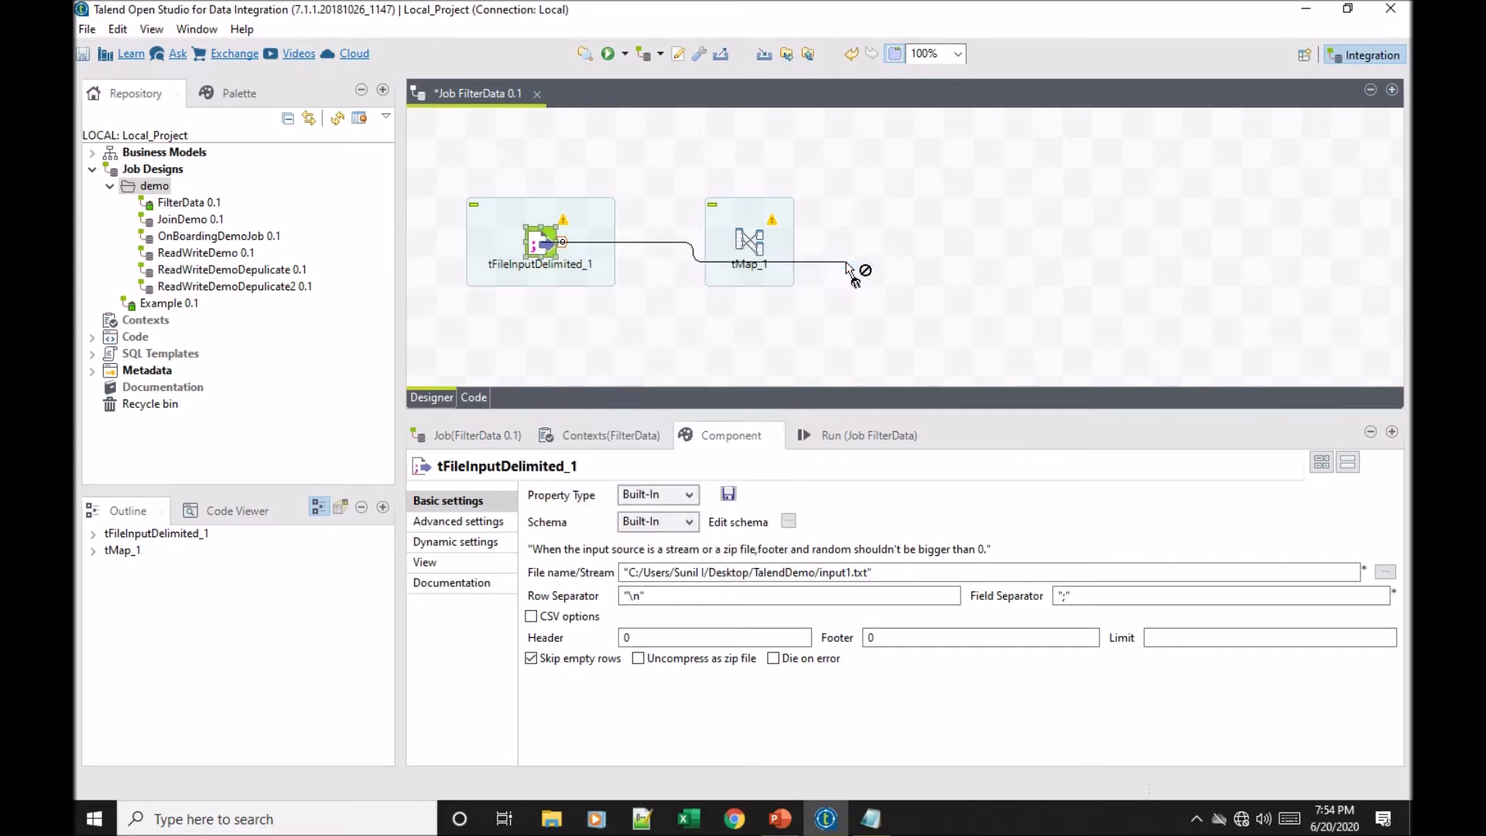
left_click(749, 244)
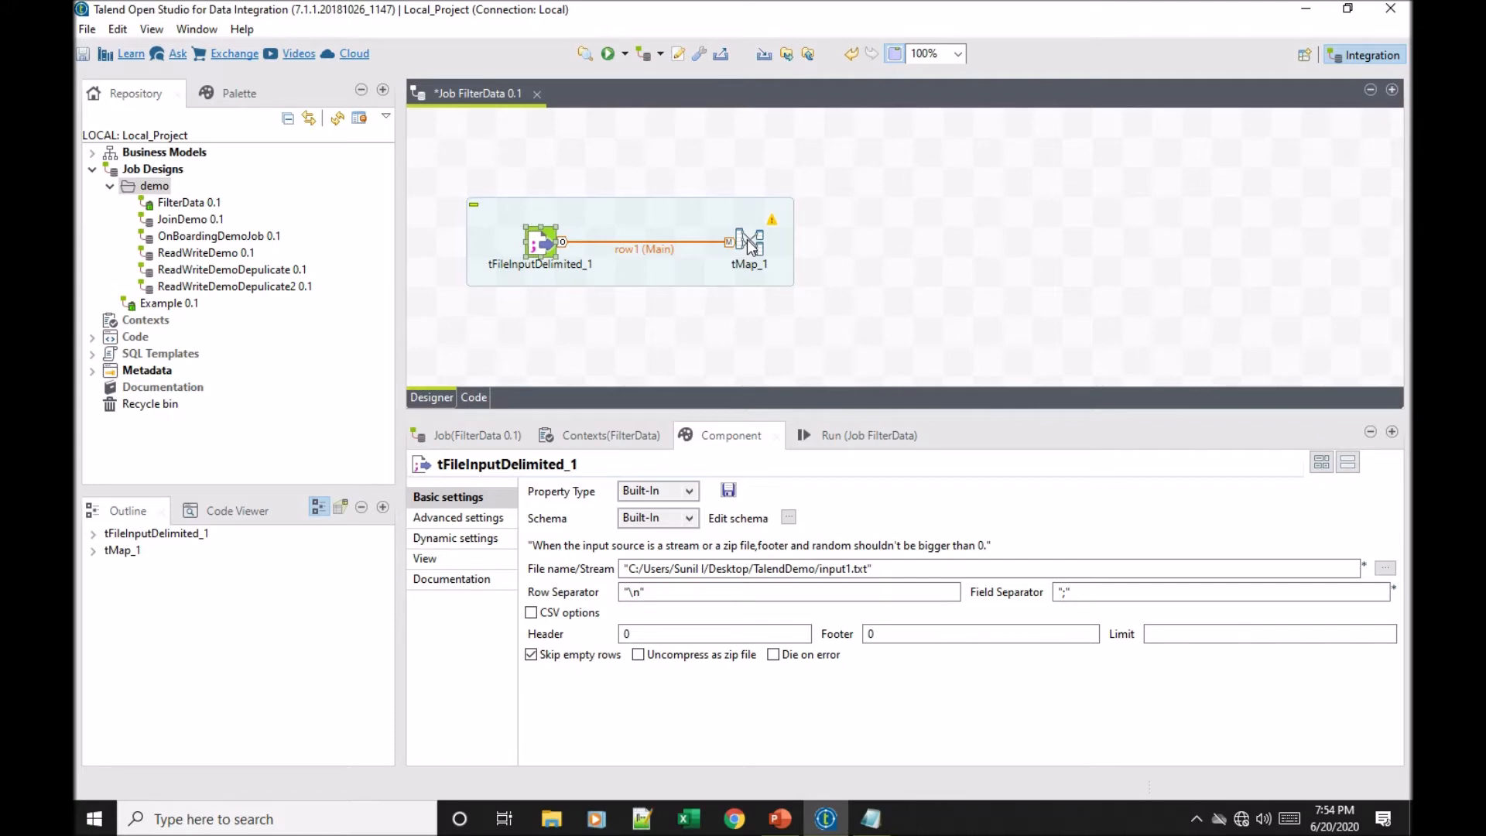
Step: Open the tMap_1 mapping editor and add a new output table named Out_India
left_click(749, 242)
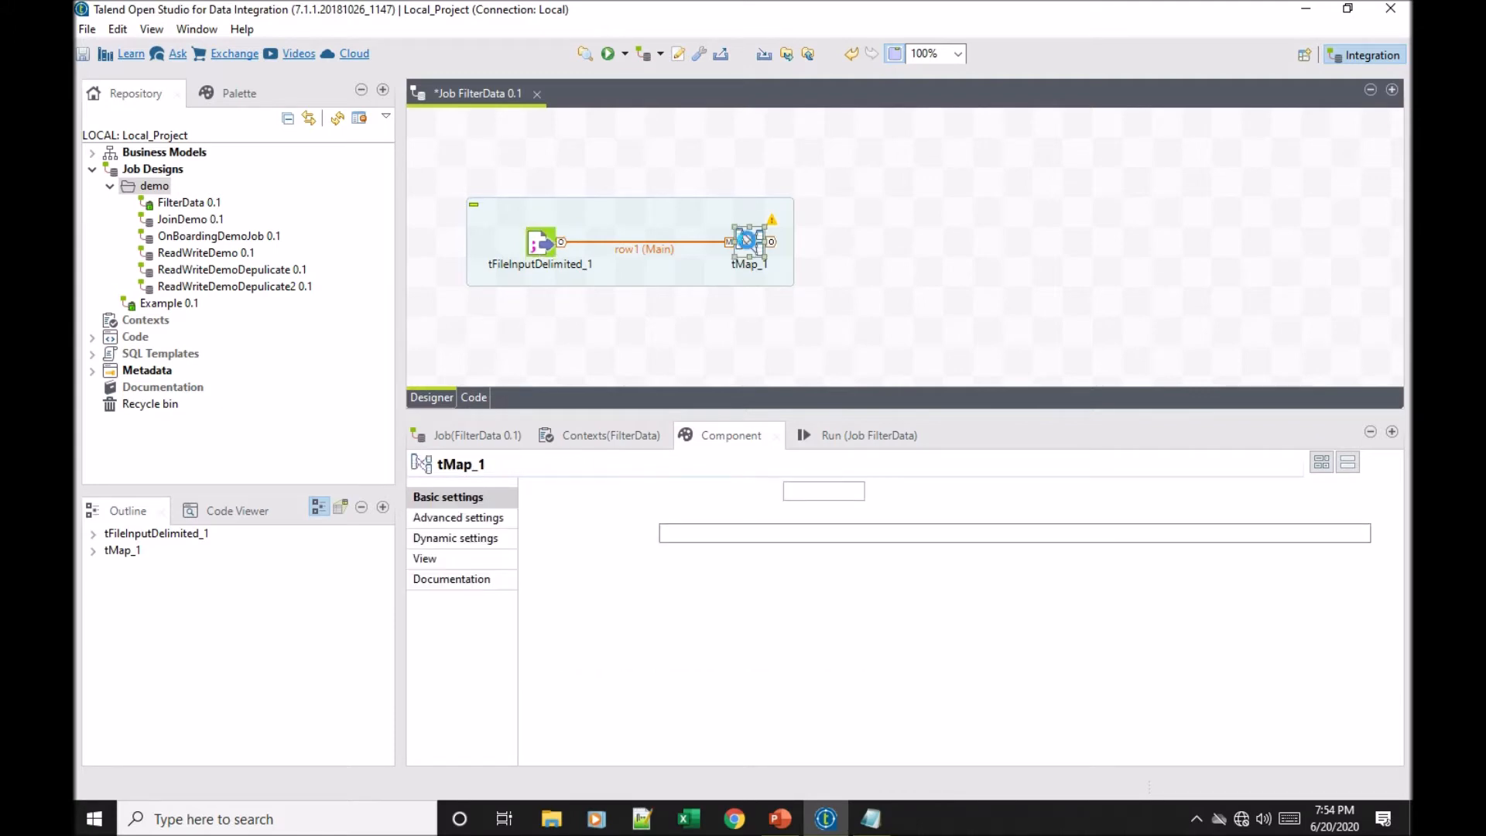
double_click(746, 241)
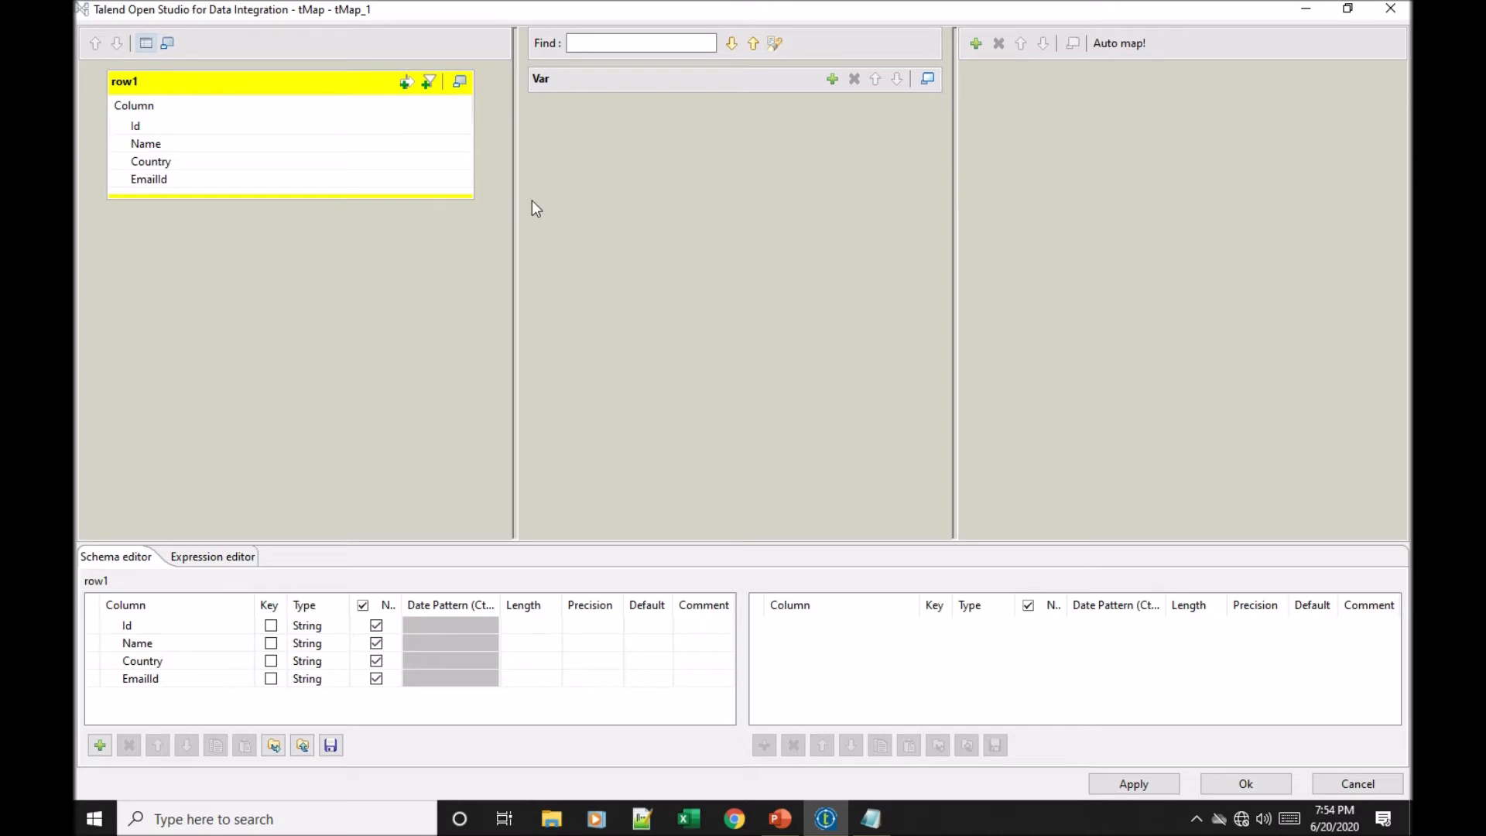
left_click(976, 48)
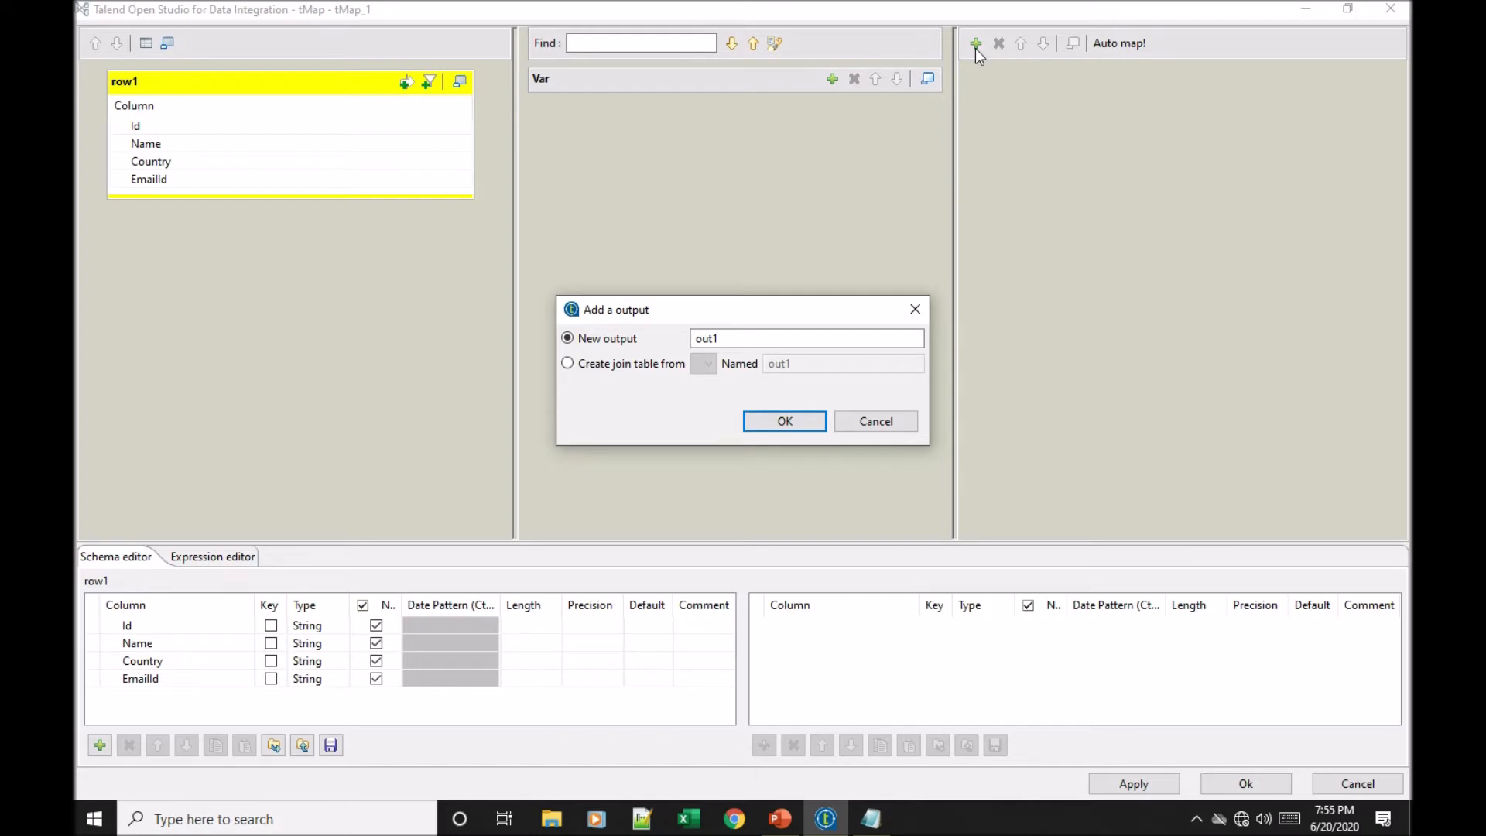
left_click(755, 343)
key("BackSpace")
key("BackSpace")
key("BackSpace")
key("BackSpace")
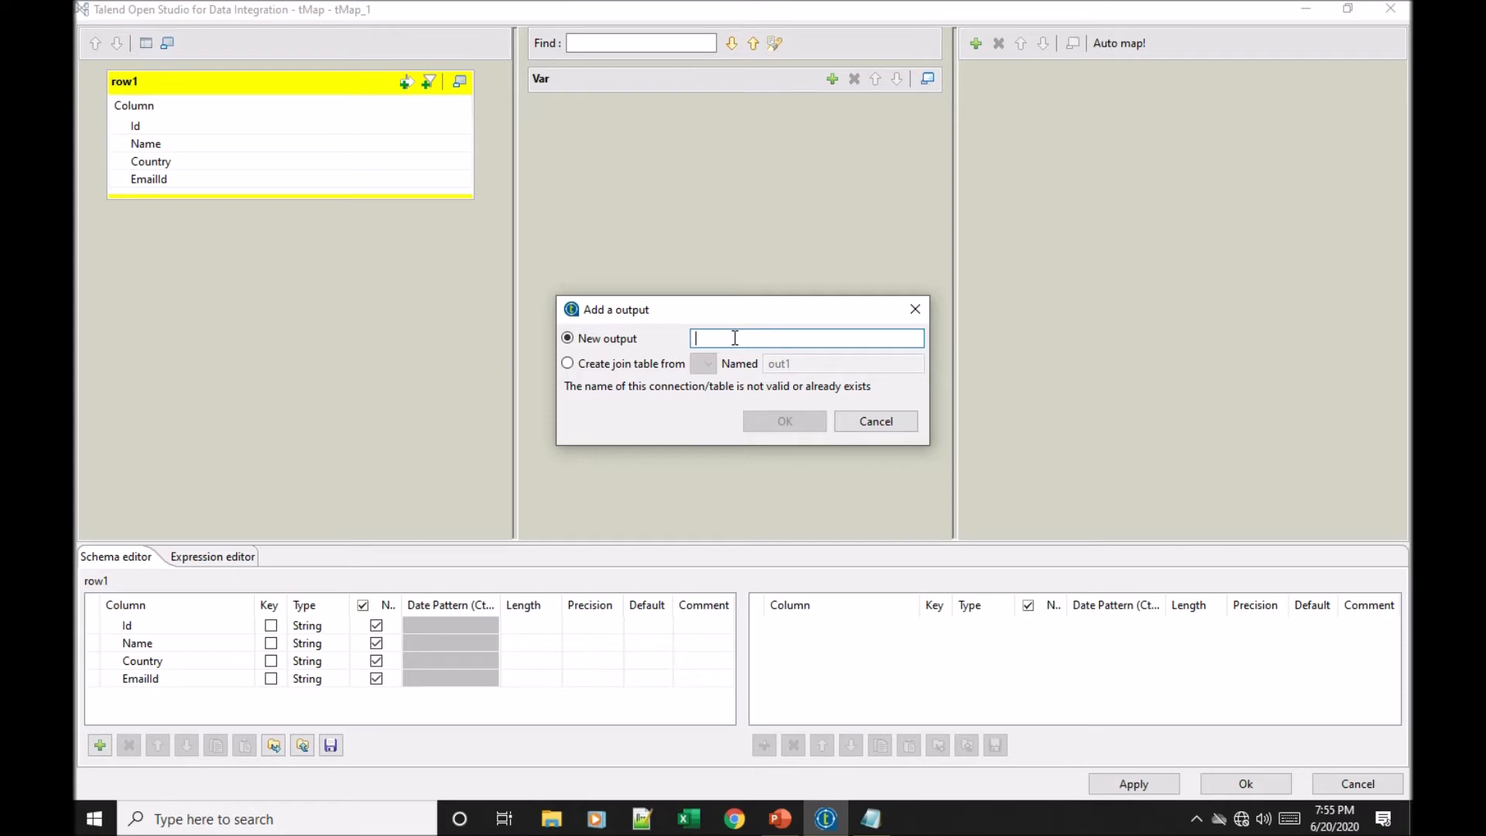
type("Out")
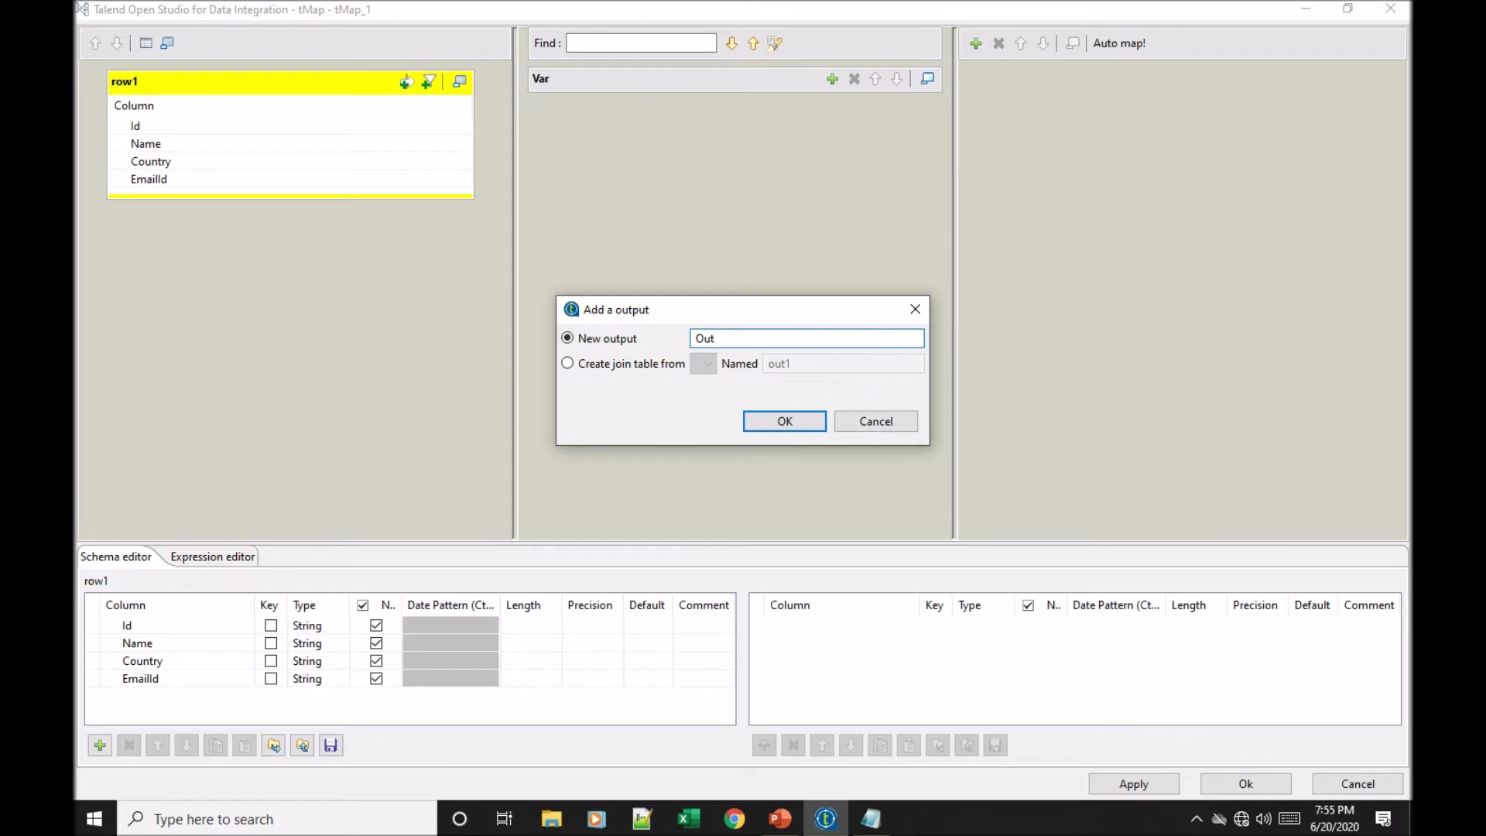
type("_India")
left_click(810, 426)
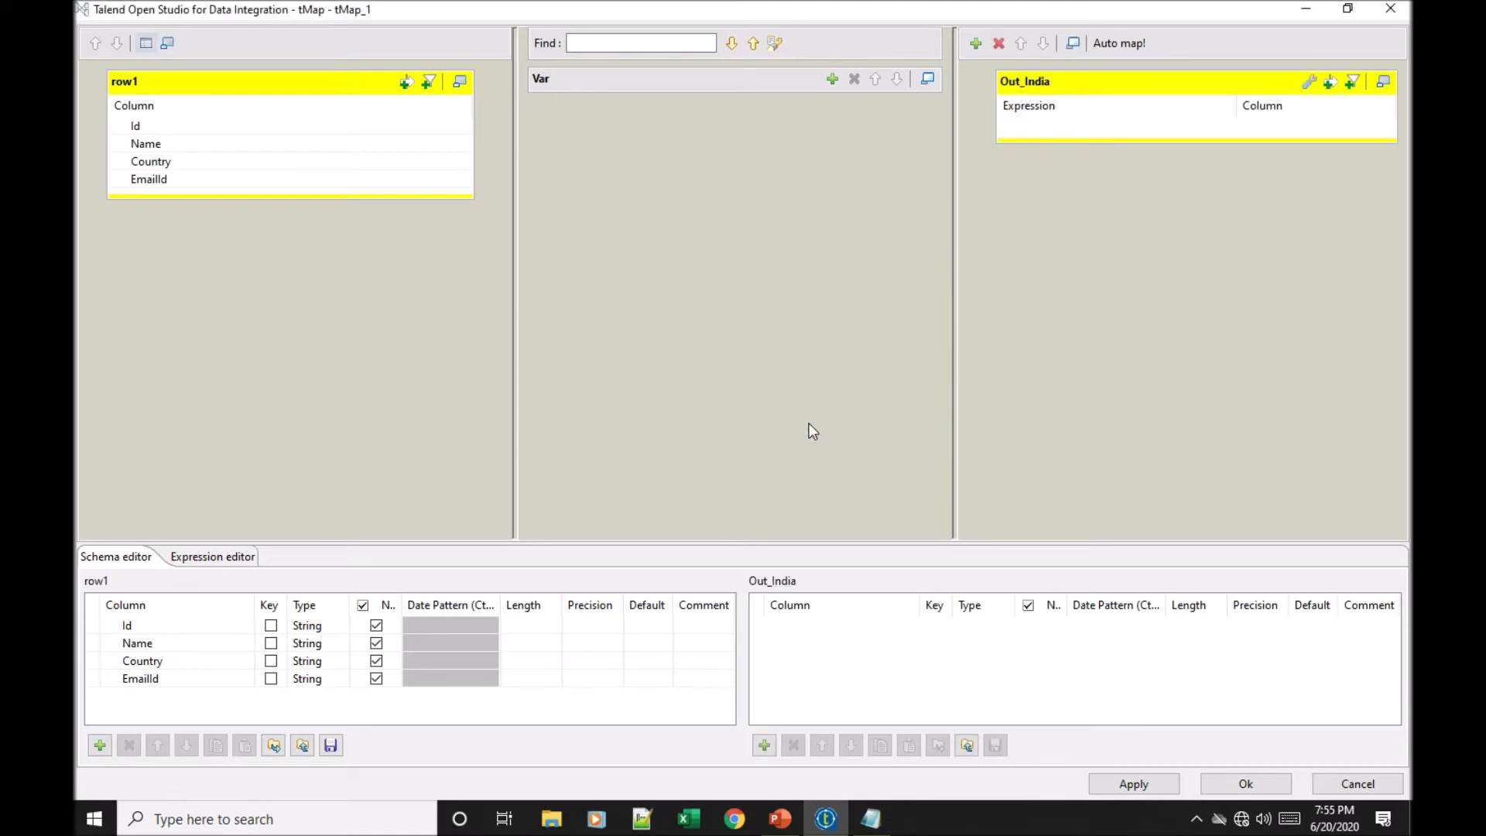
Step: Add a new output table named Out_France to the mapping
left_click(974, 44)
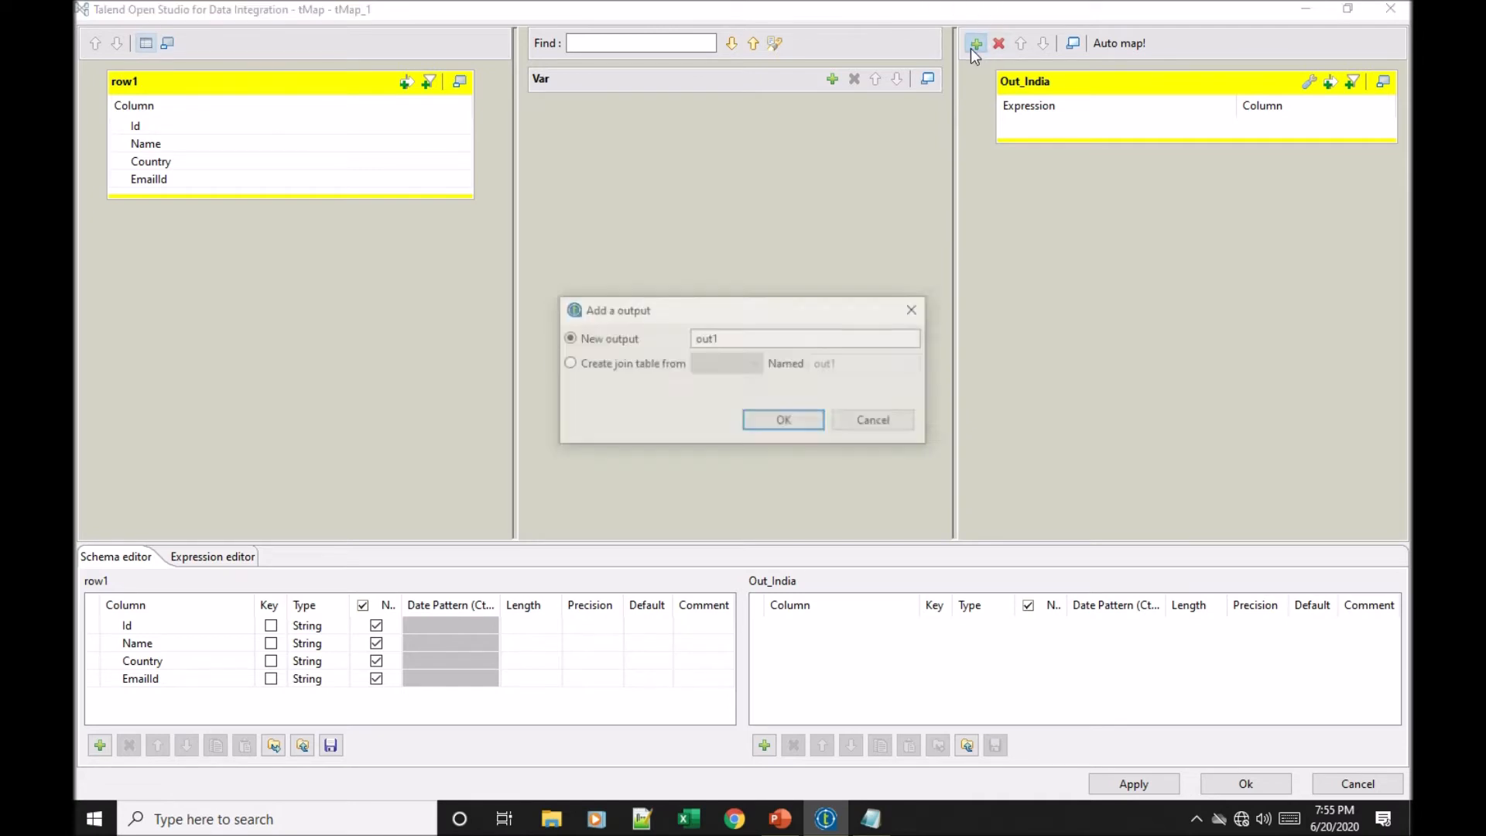
key("BackSpace")
key("BackSpace")
key("BackSpace")
key("BackSpace")
type("Ou")
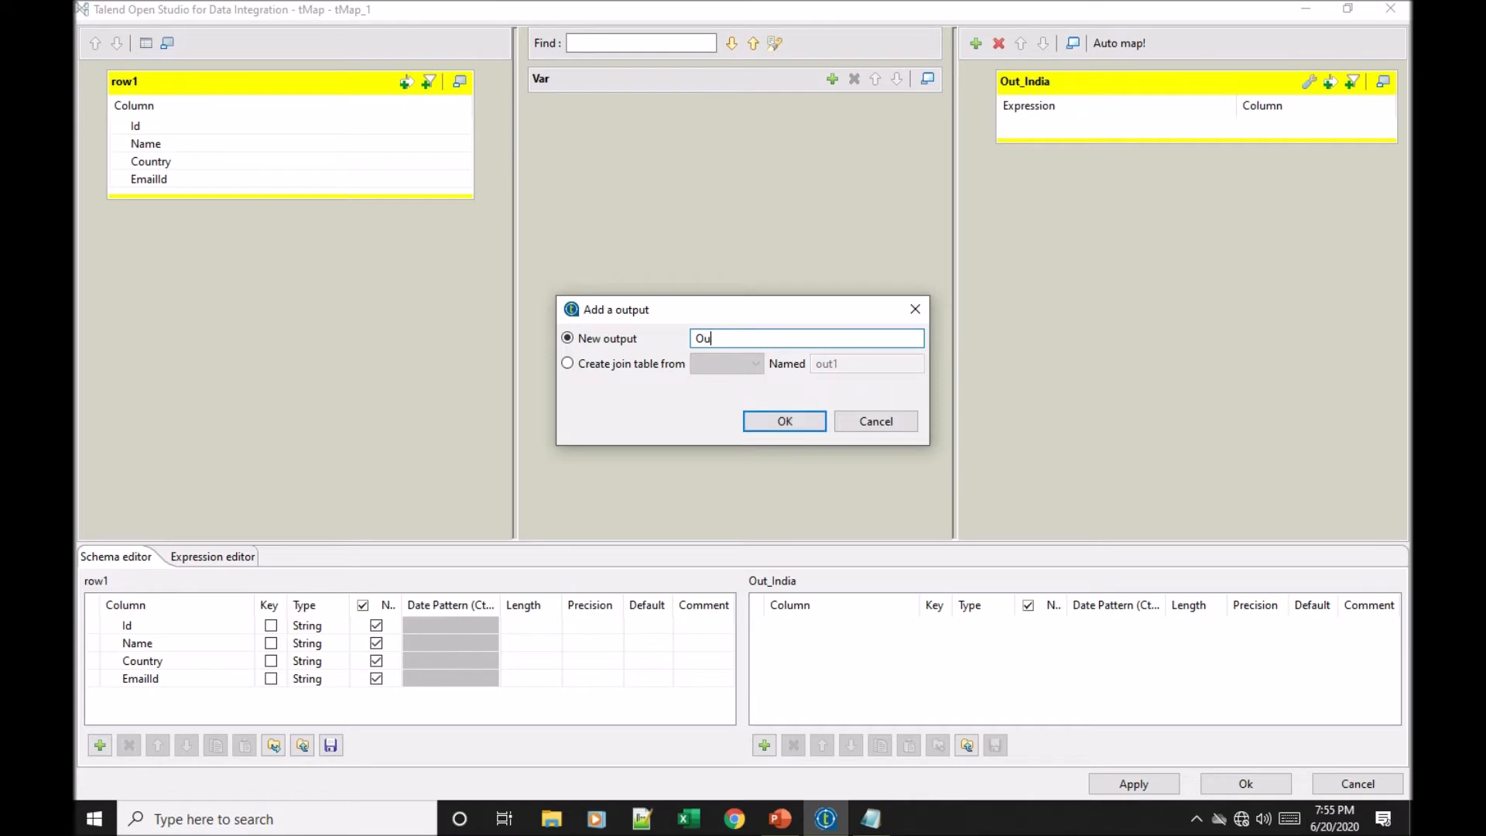
type("t_France")
left_click(785, 423)
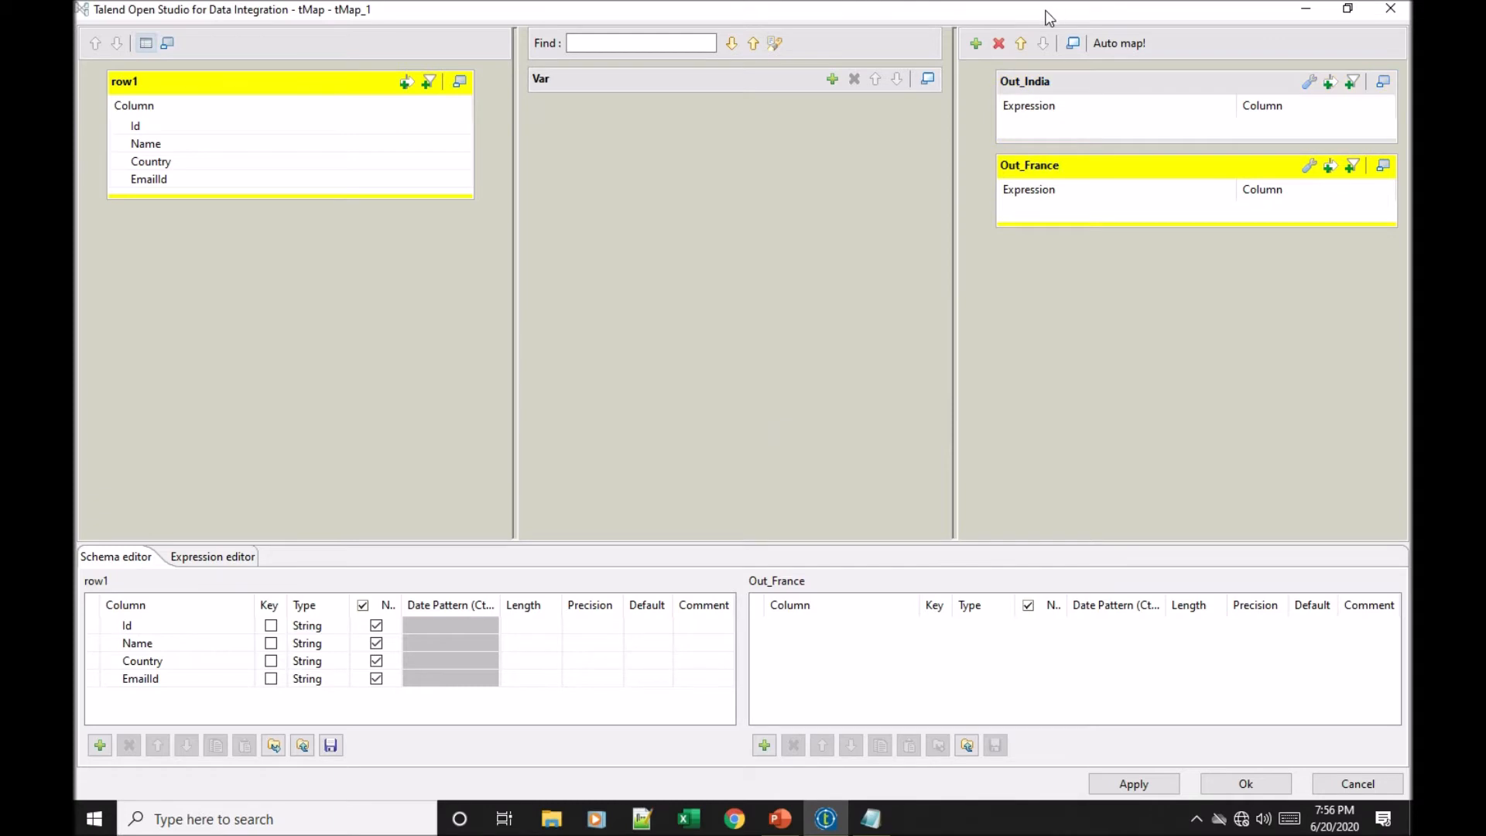
Step: Add another output table named Out_US to the mapping
left_click(977, 44)
left_click(808, 337)
key("BackSpace")
key("BackSpace")
key("BackSpace")
key("BackSpace")
type("Out_US")
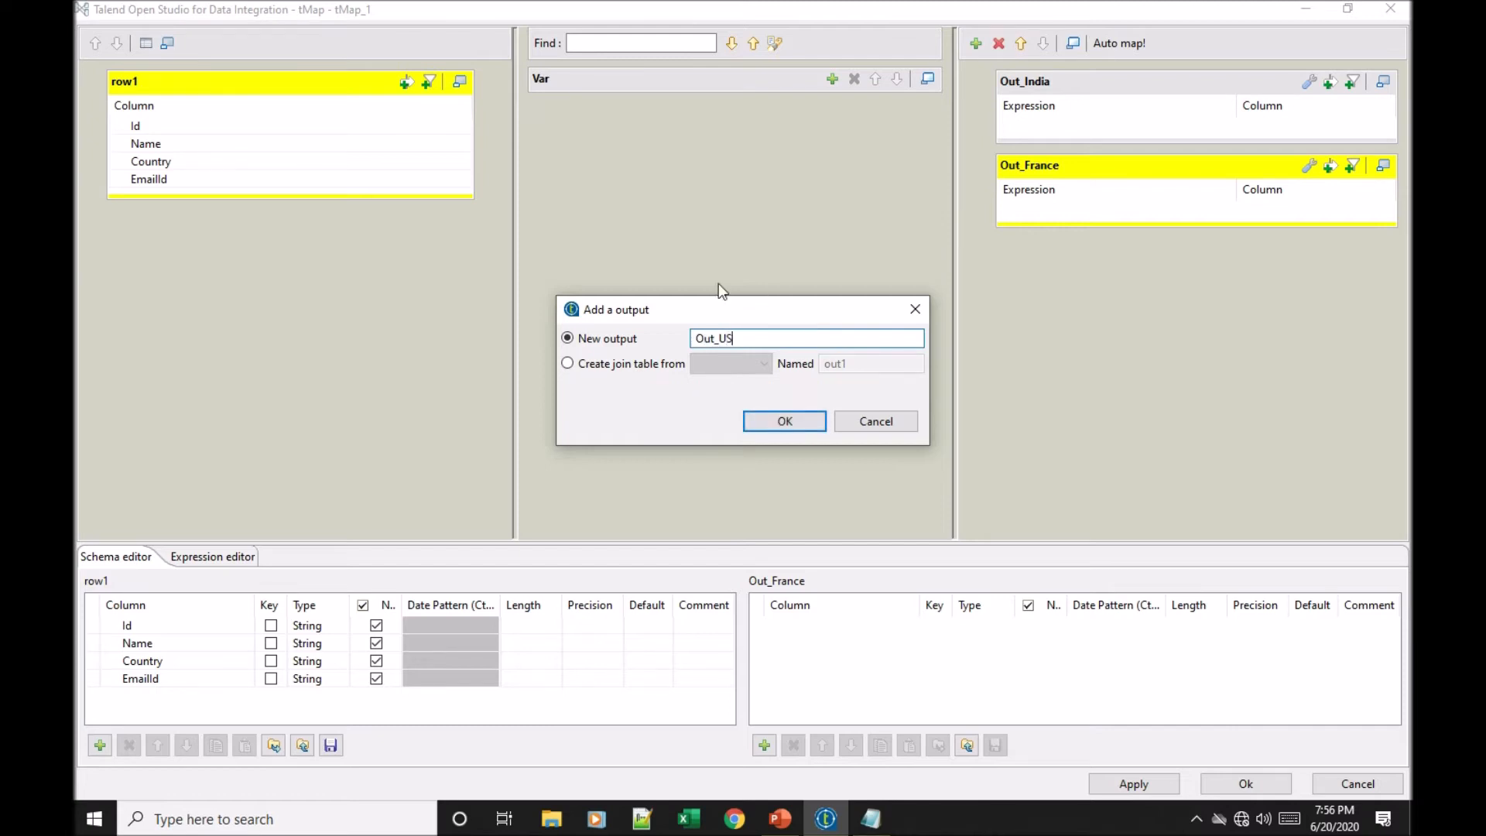
left_click(774, 425)
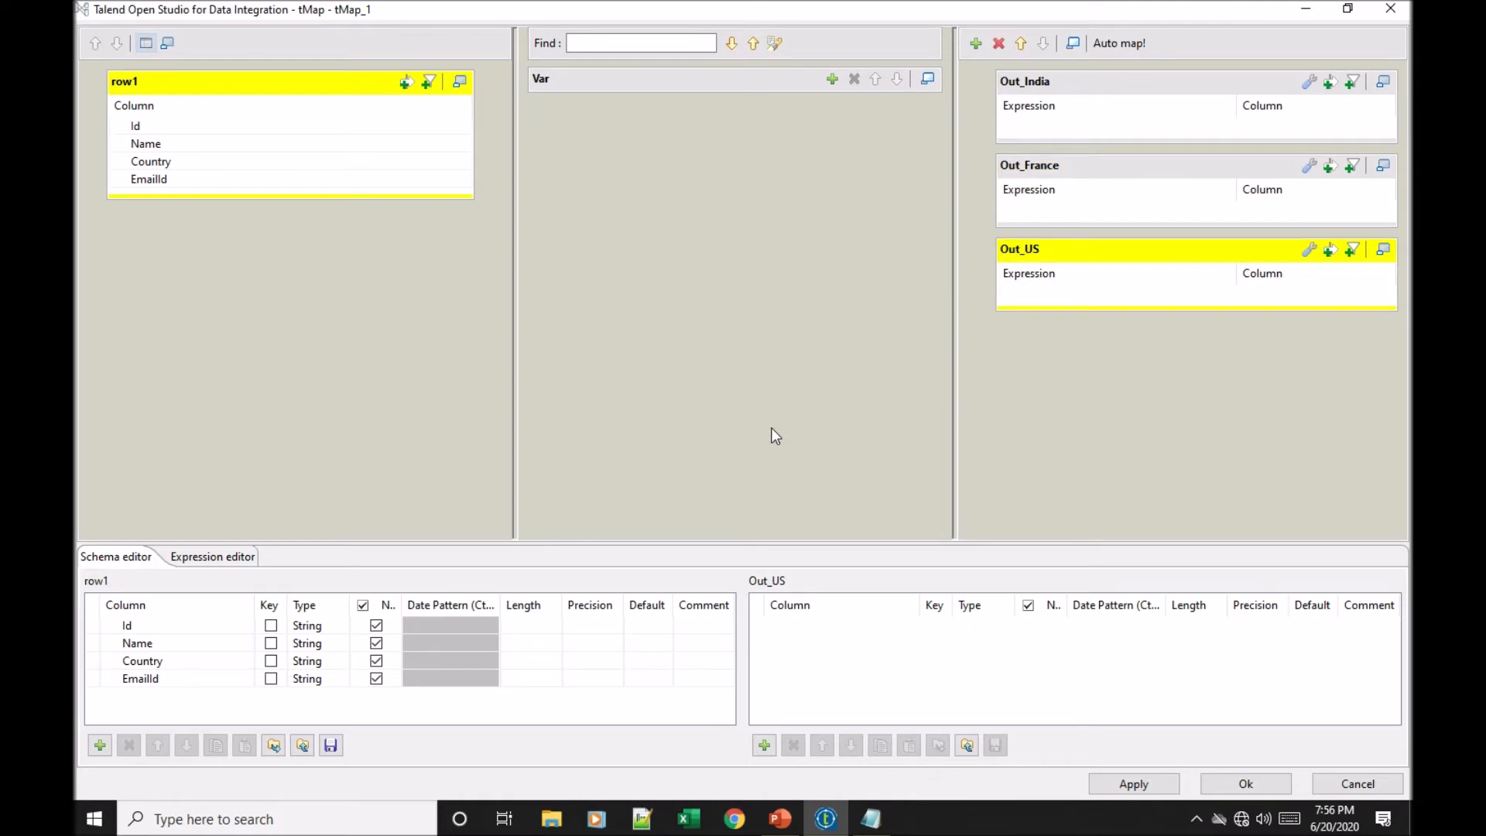
Step: Map the row1 columns Id, Name, Country and EmailId into the Out_India output
left_click(287, 132)
key("shift+Down")
key("shift+Down")
key("shift+Down")
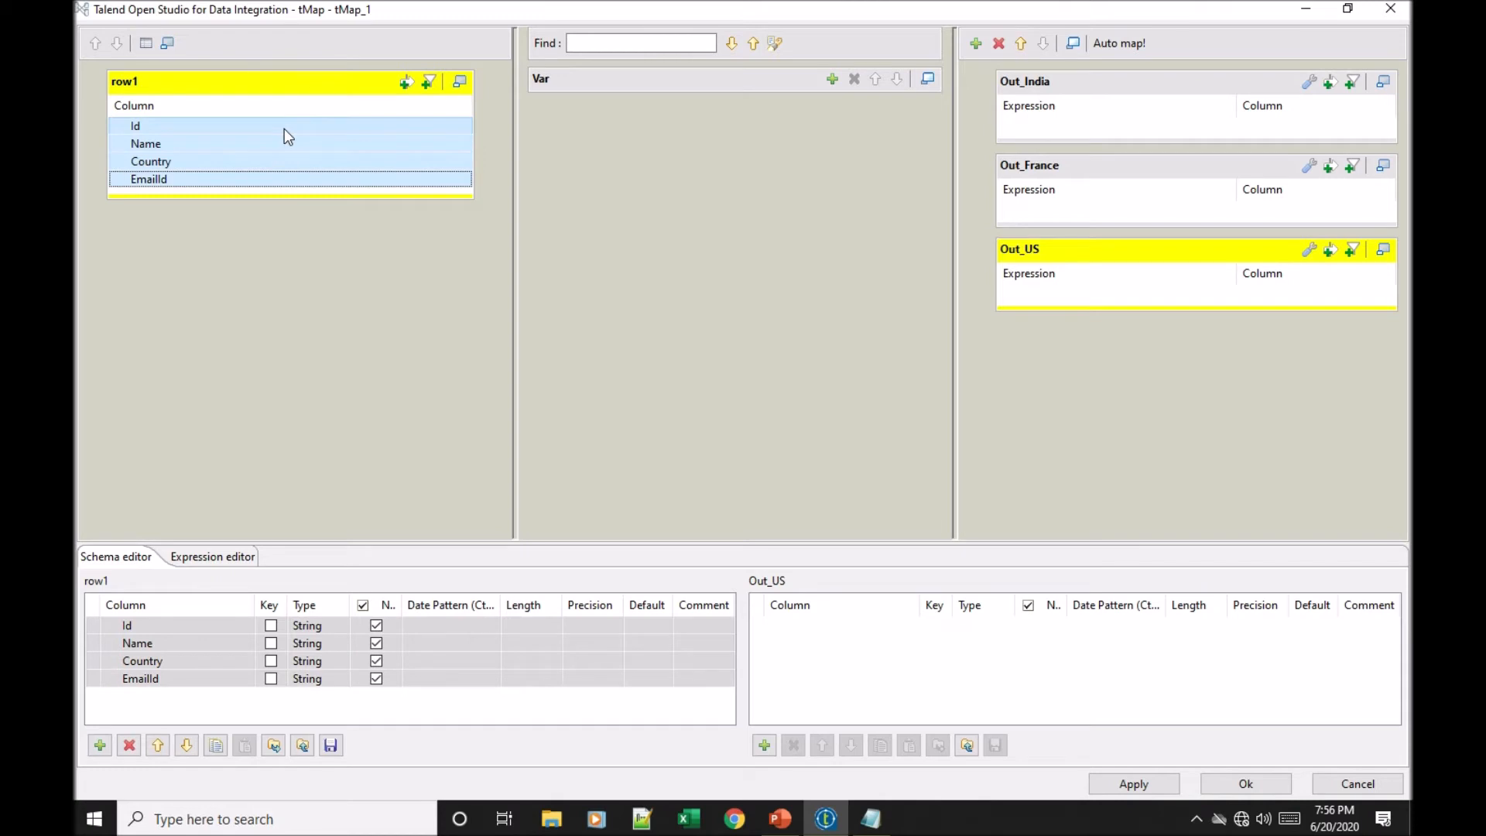
left_click_drag(285, 129, 962, 151)
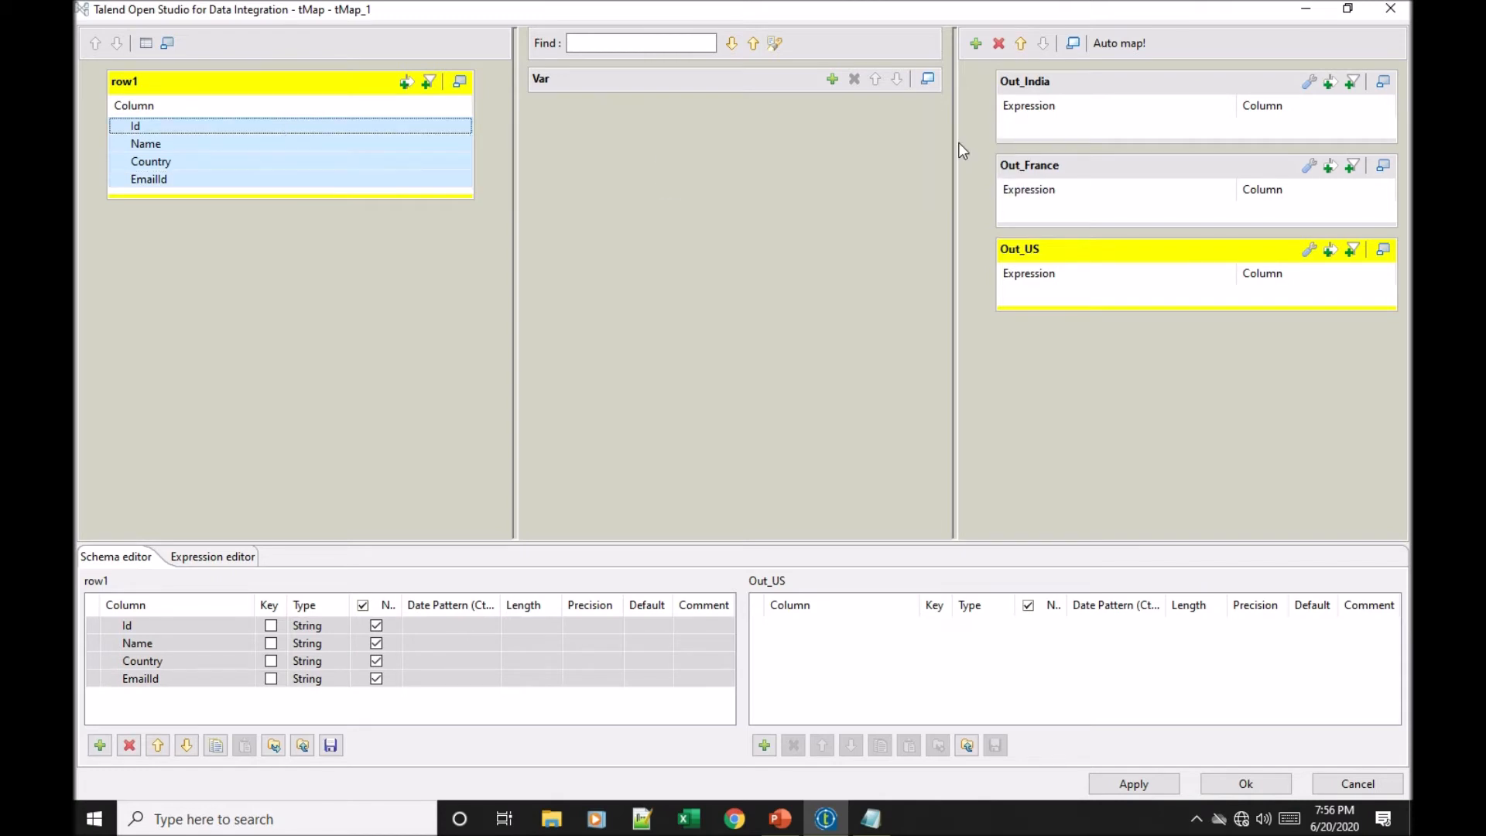
left_click_drag(438, 124, 1042, 120)
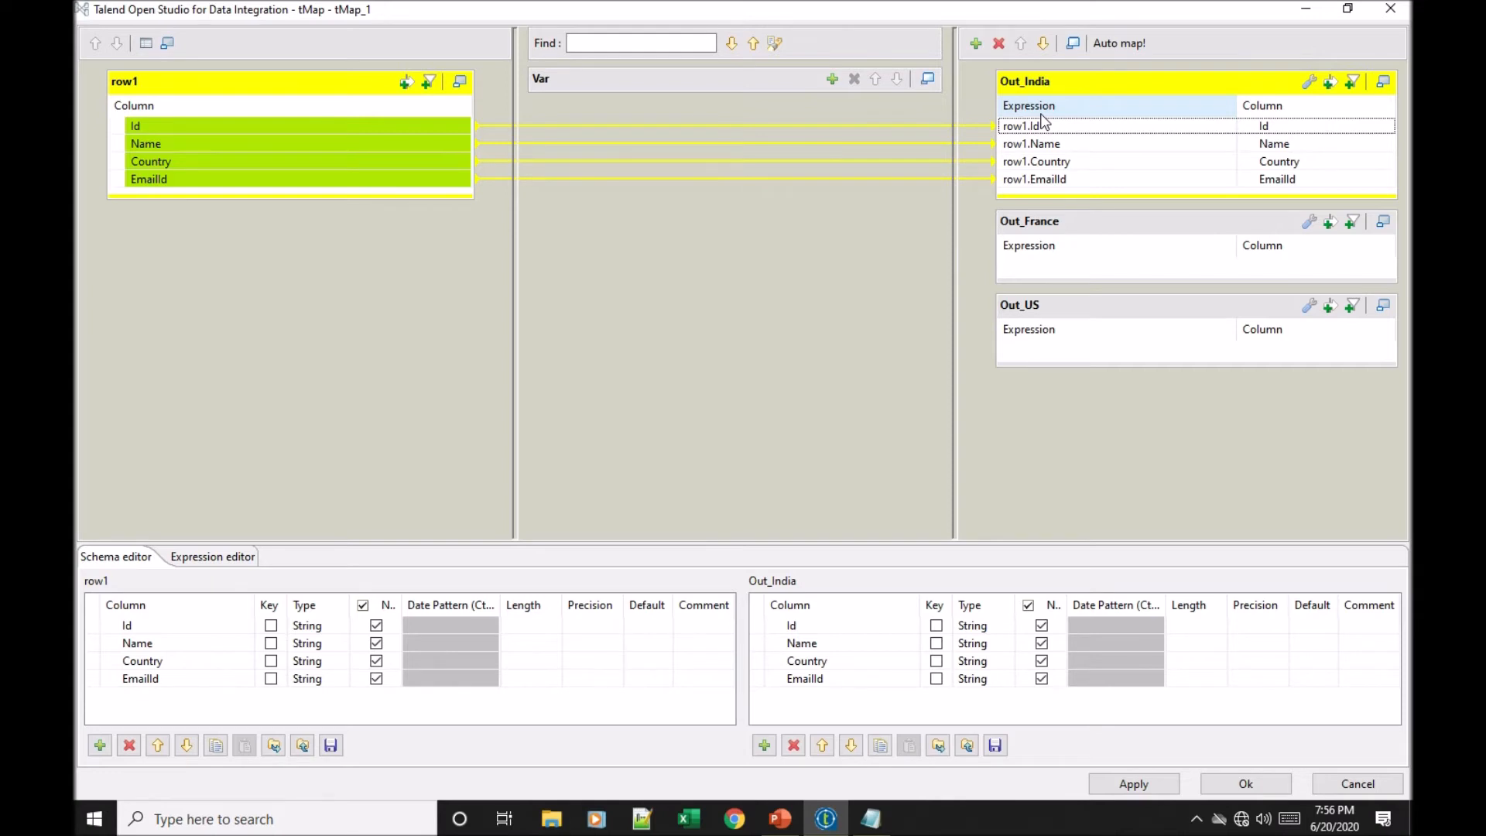
Step: Clear the Id, Name, Country and EmailId expressions in Out_India and refill them with Auto map
left_click(1042, 123)
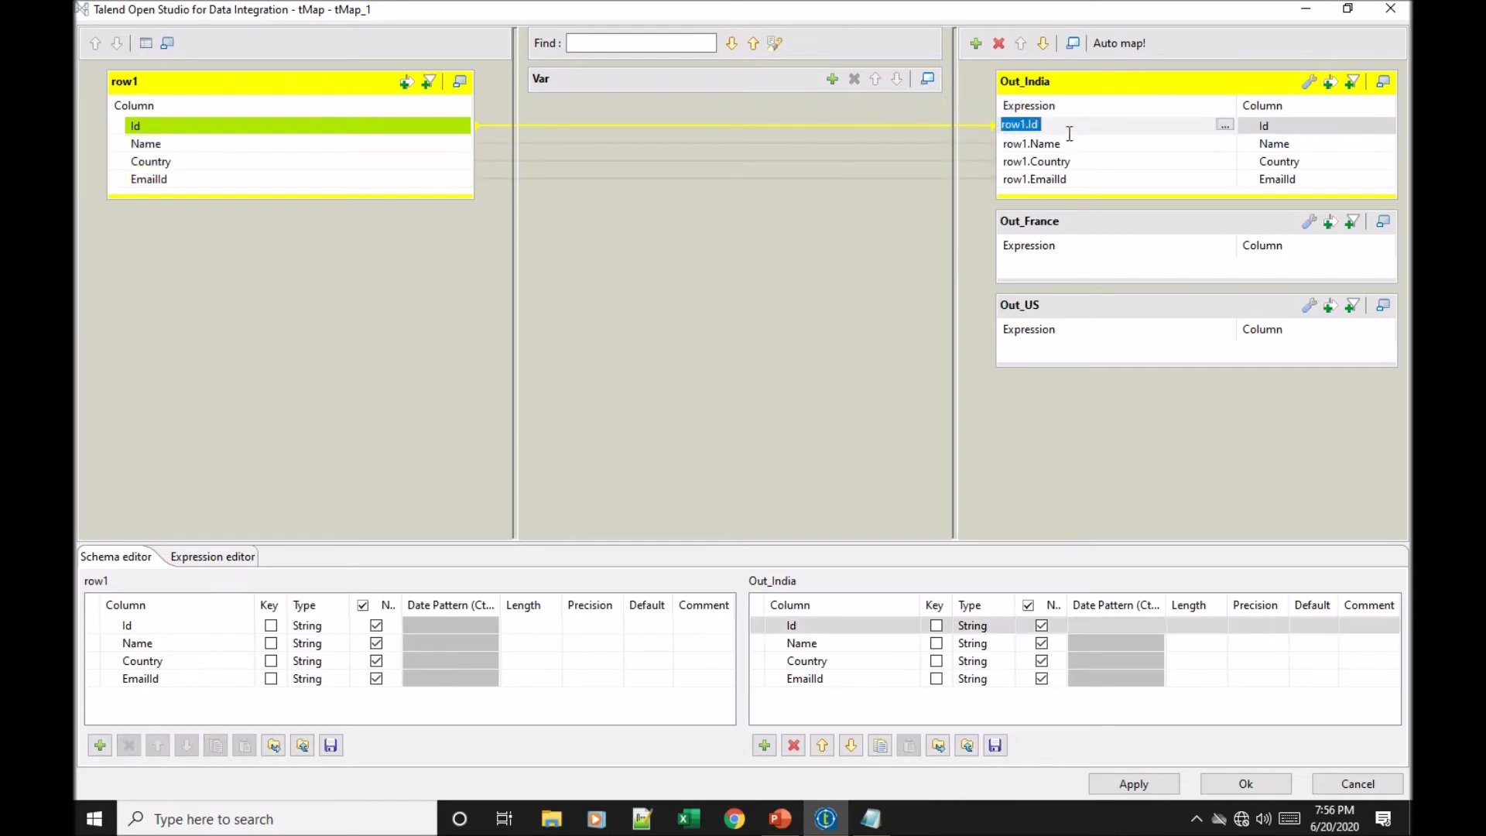
key("BackSpace")
left_click(1070, 145)
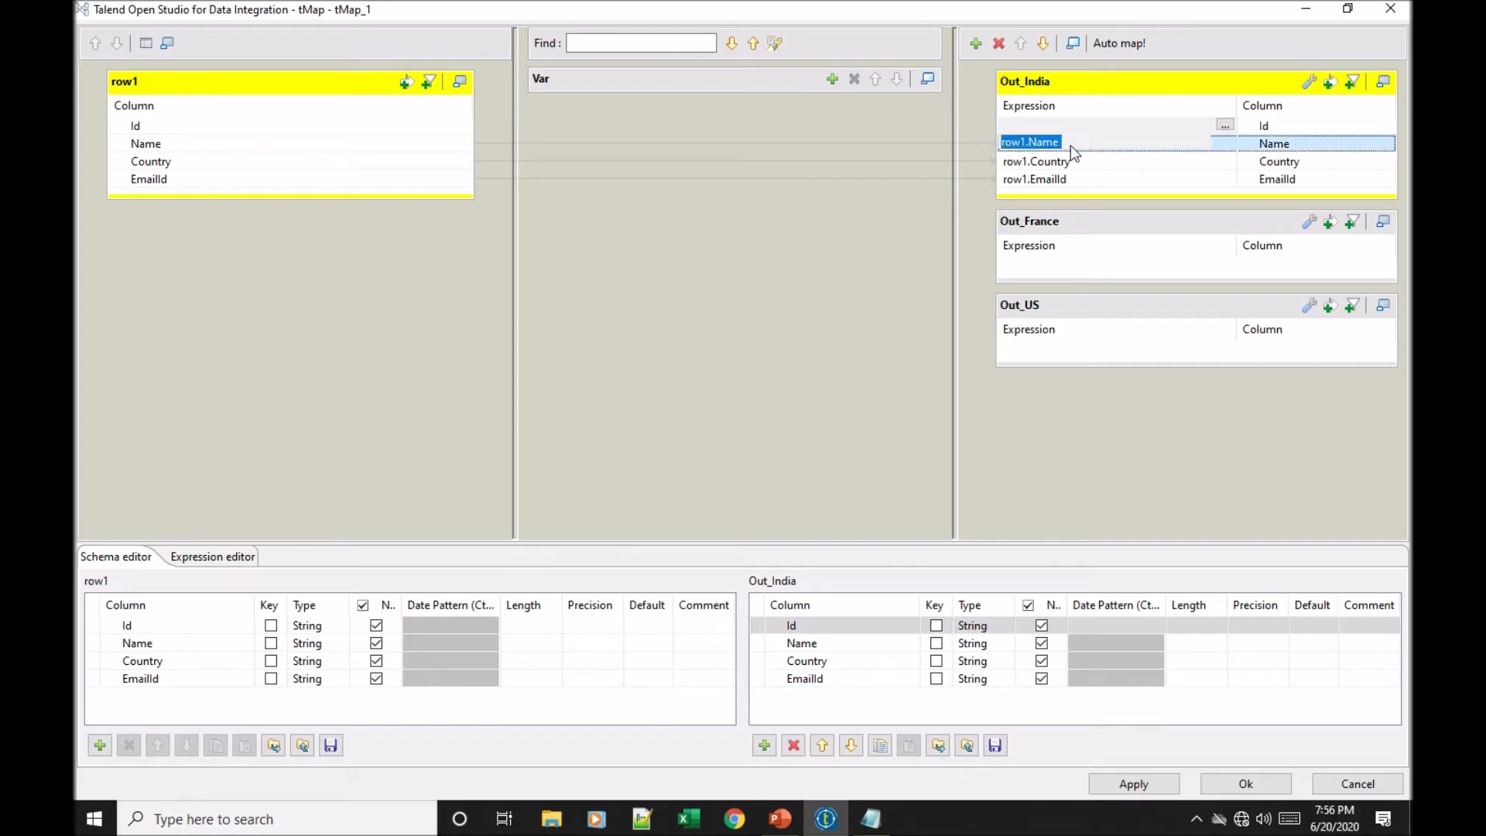
key("BackSpace")
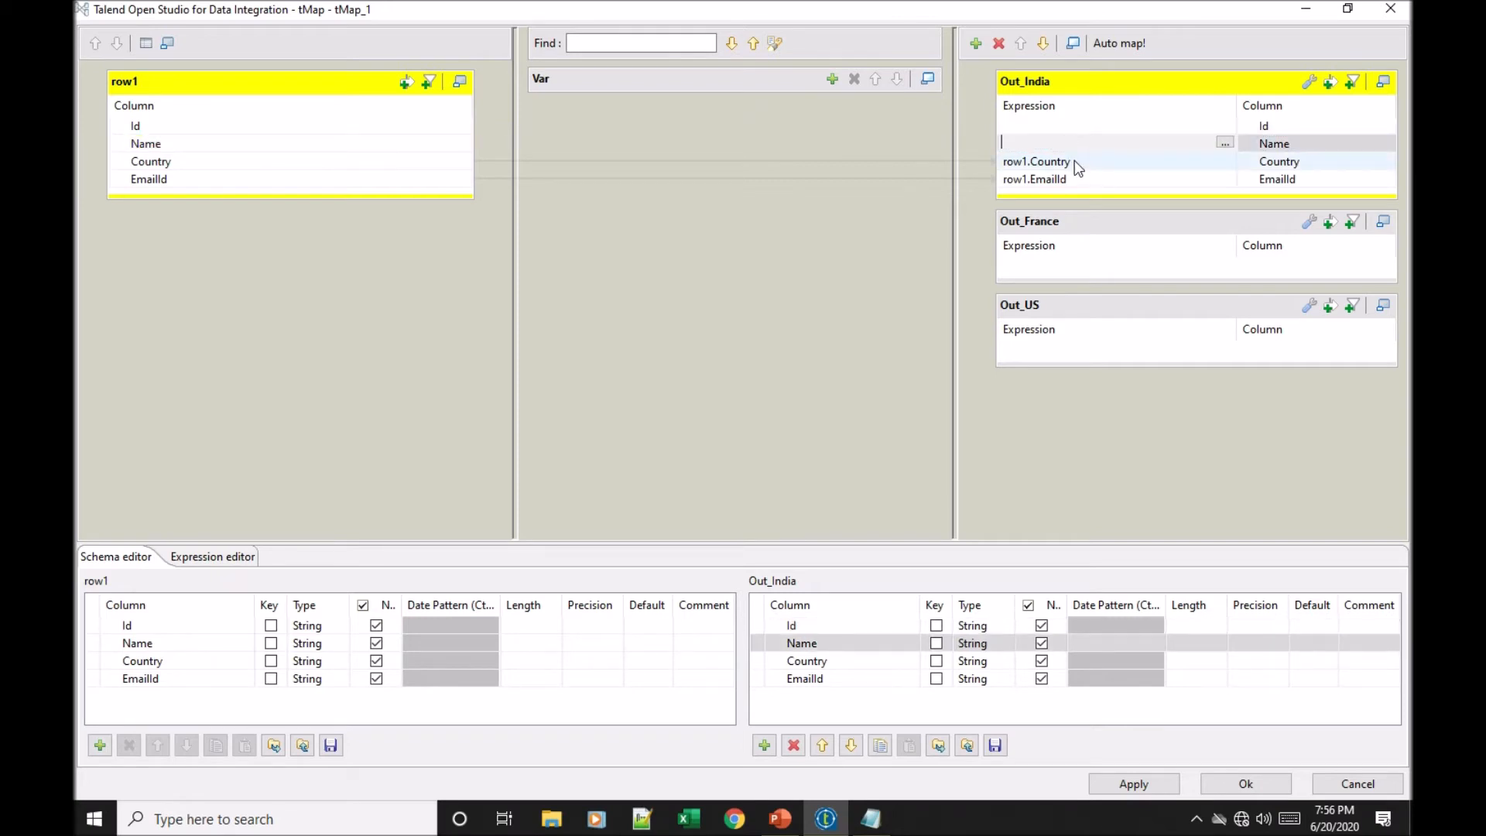
left_click(1074, 160)
key("BackSpace")
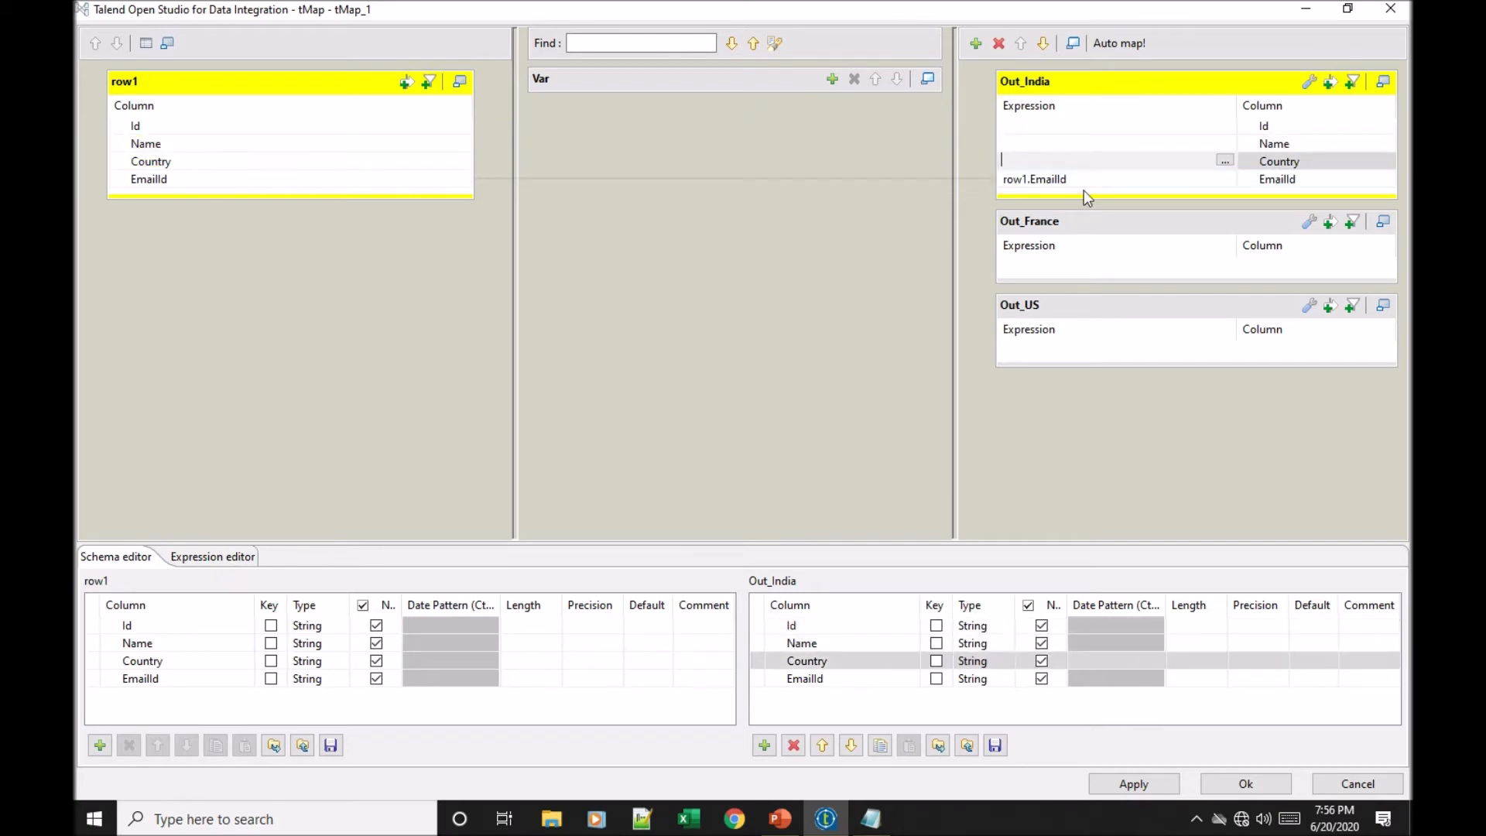
left_click(1084, 185)
key("BackSpace")
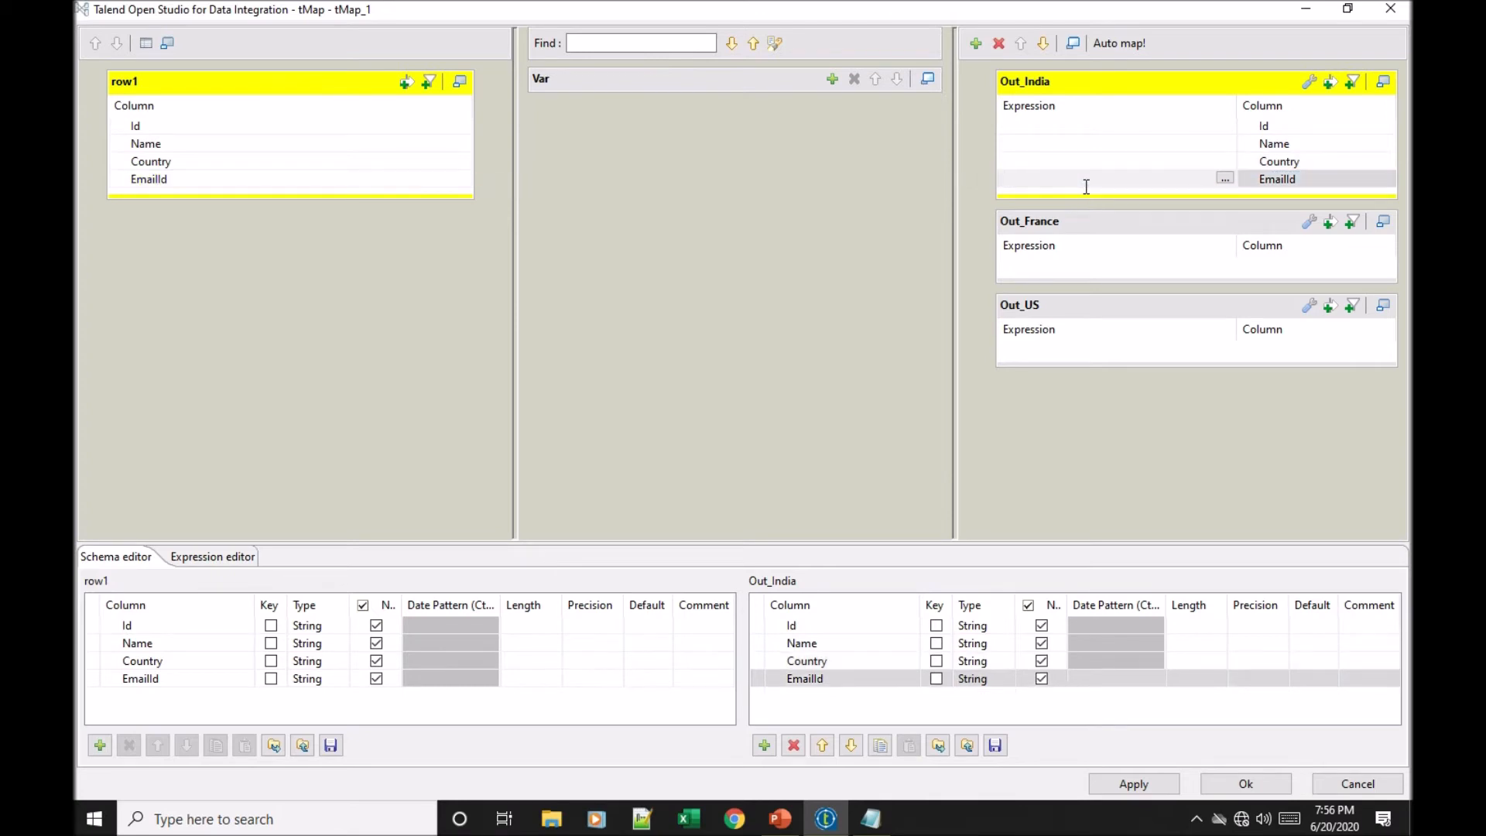
left_click(1117, 48)
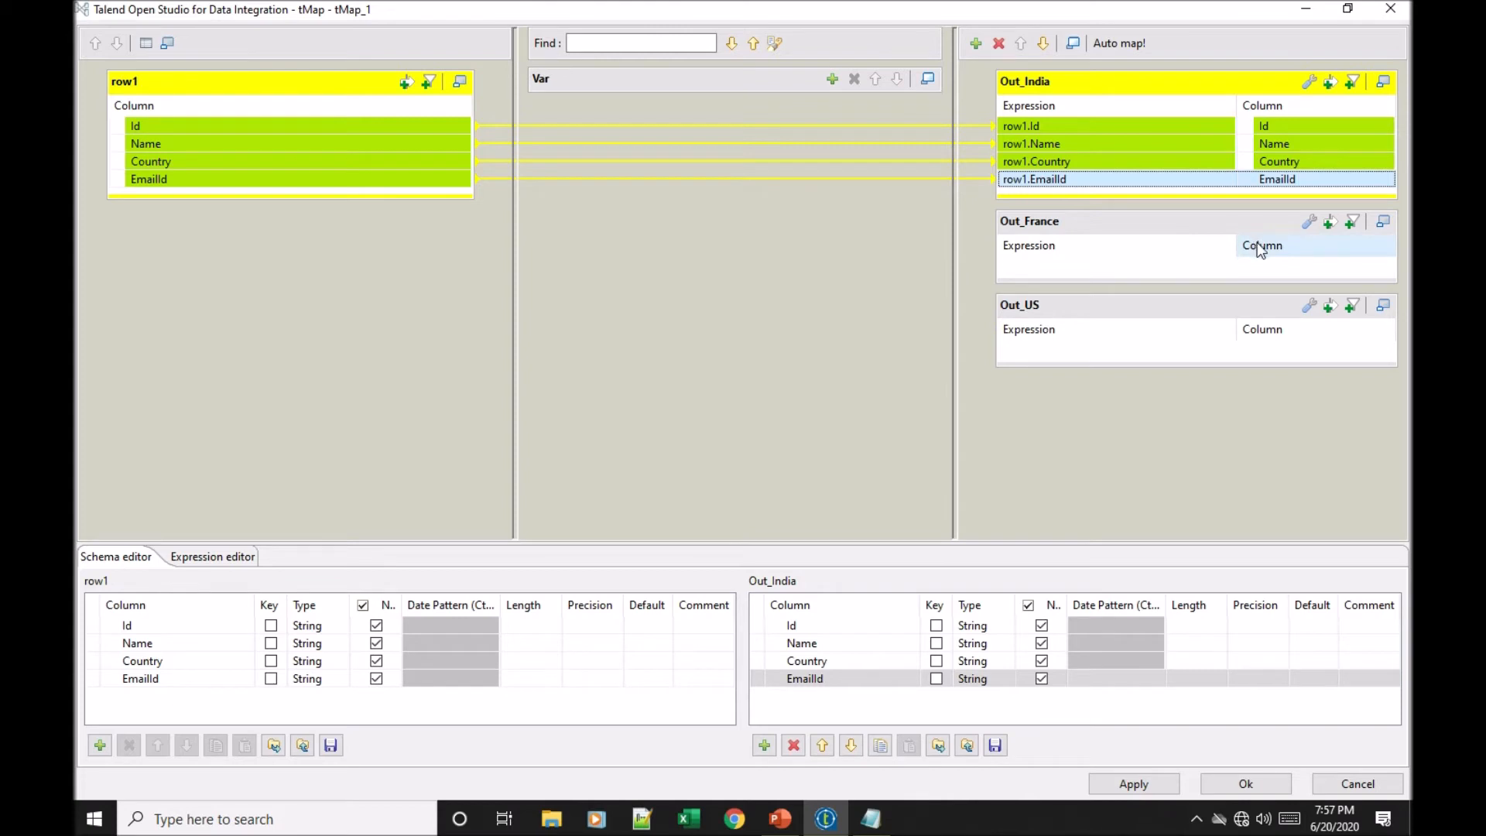
Step: Map all four row1 columns, Id through EmailId, into the Out_France output
left_click(457, 128)
key("shift+Down")
key("shift+Down")
key("shift+Down")
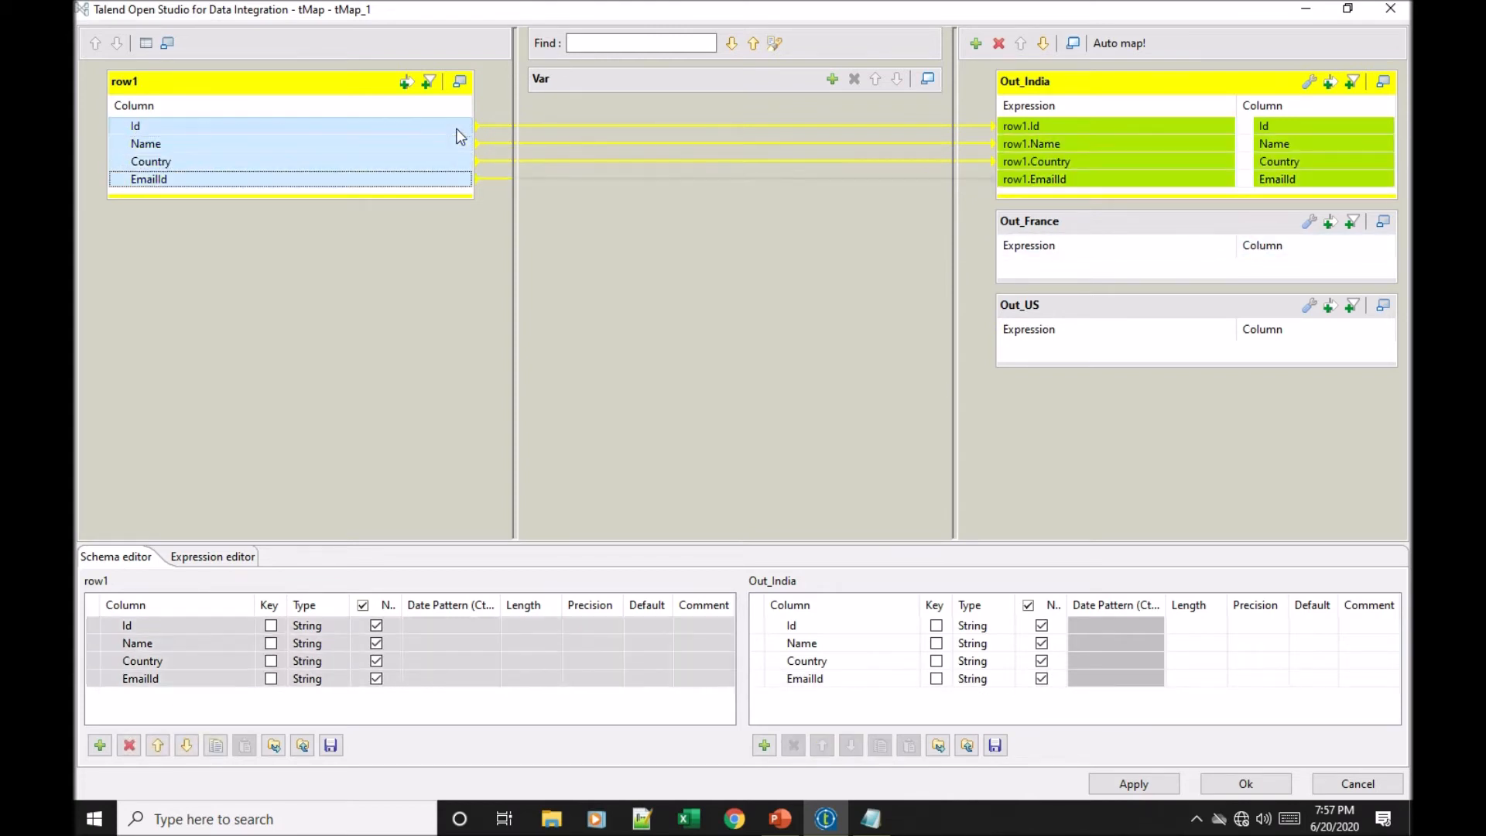
left_click_drag(460, 137, 1070, 266)
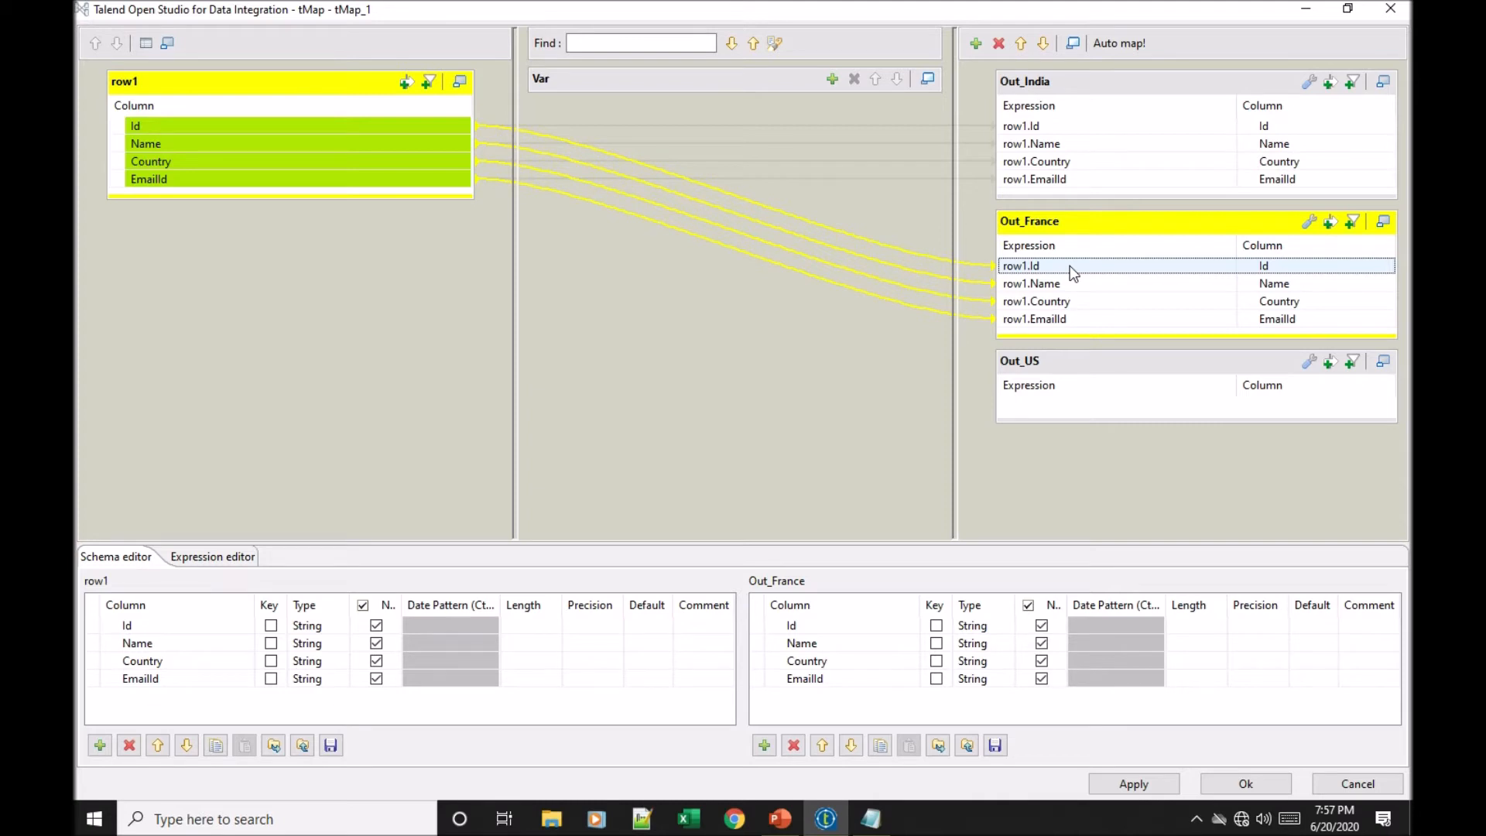
left_click(436, 143, "shift")
left_click_drag(435, 127, 1109, 410)
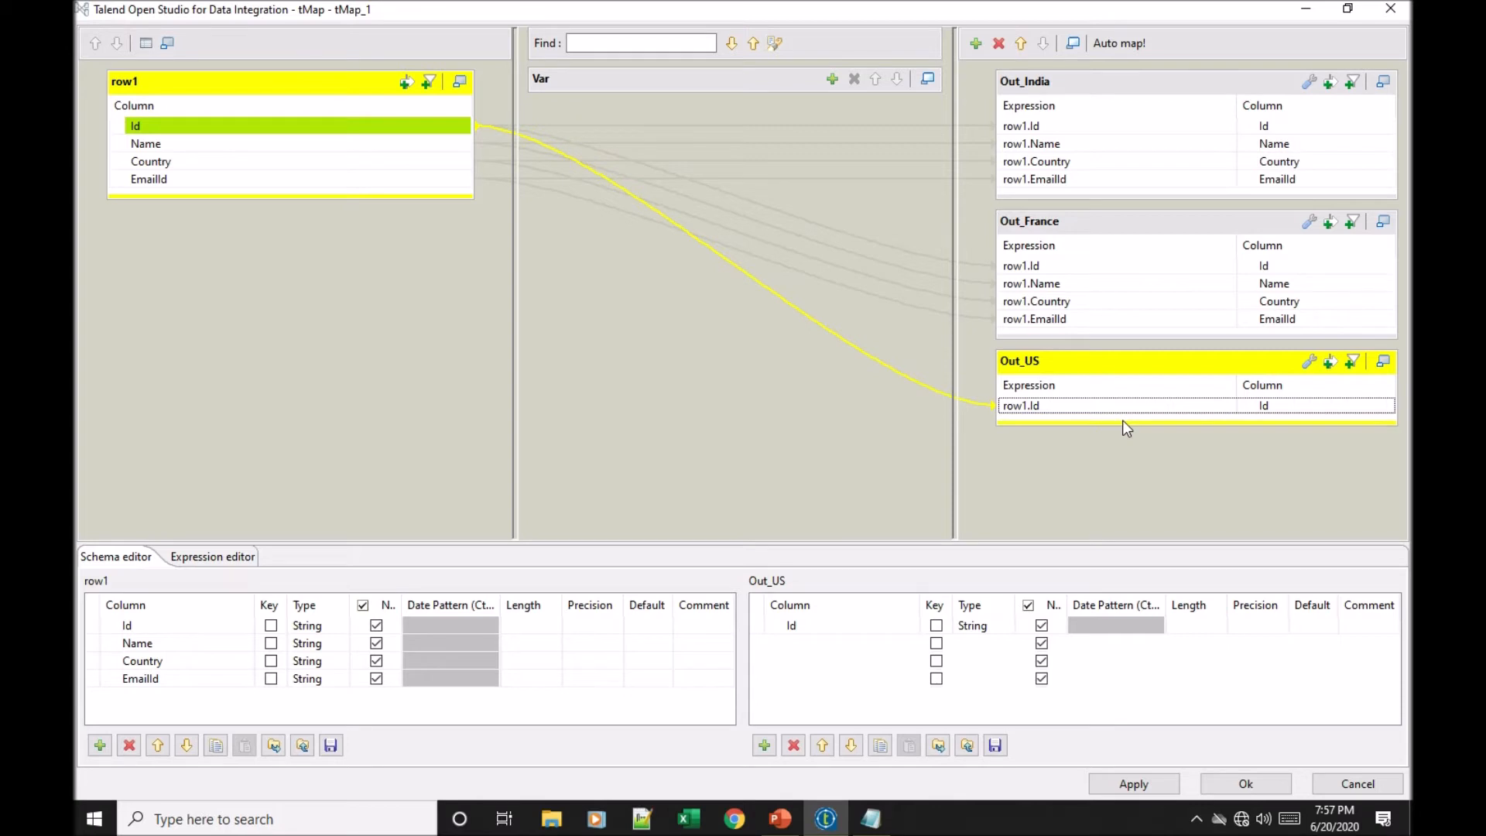
left_click(1281, 410)
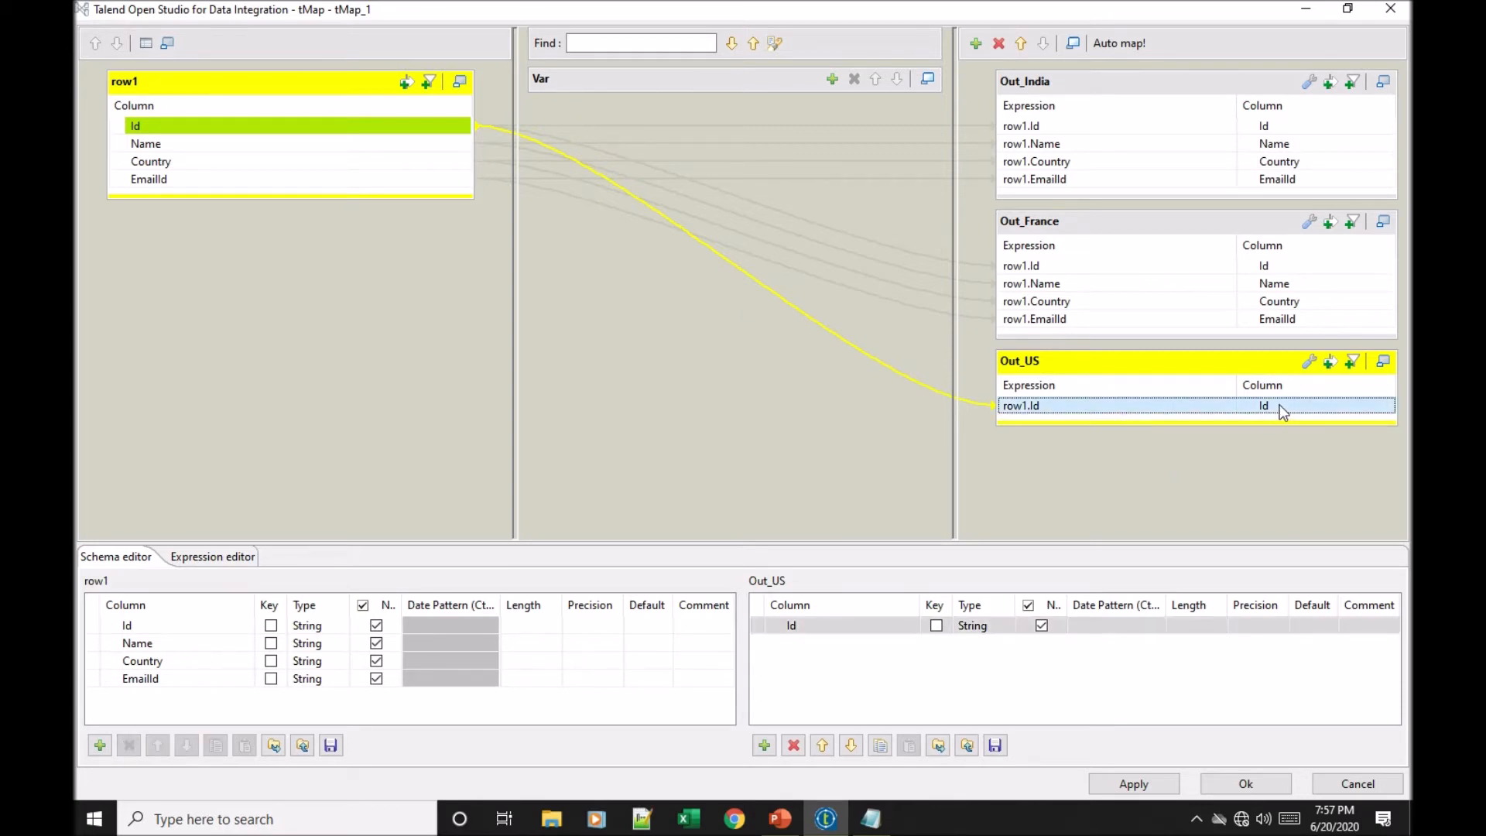
left_click(794, 746)
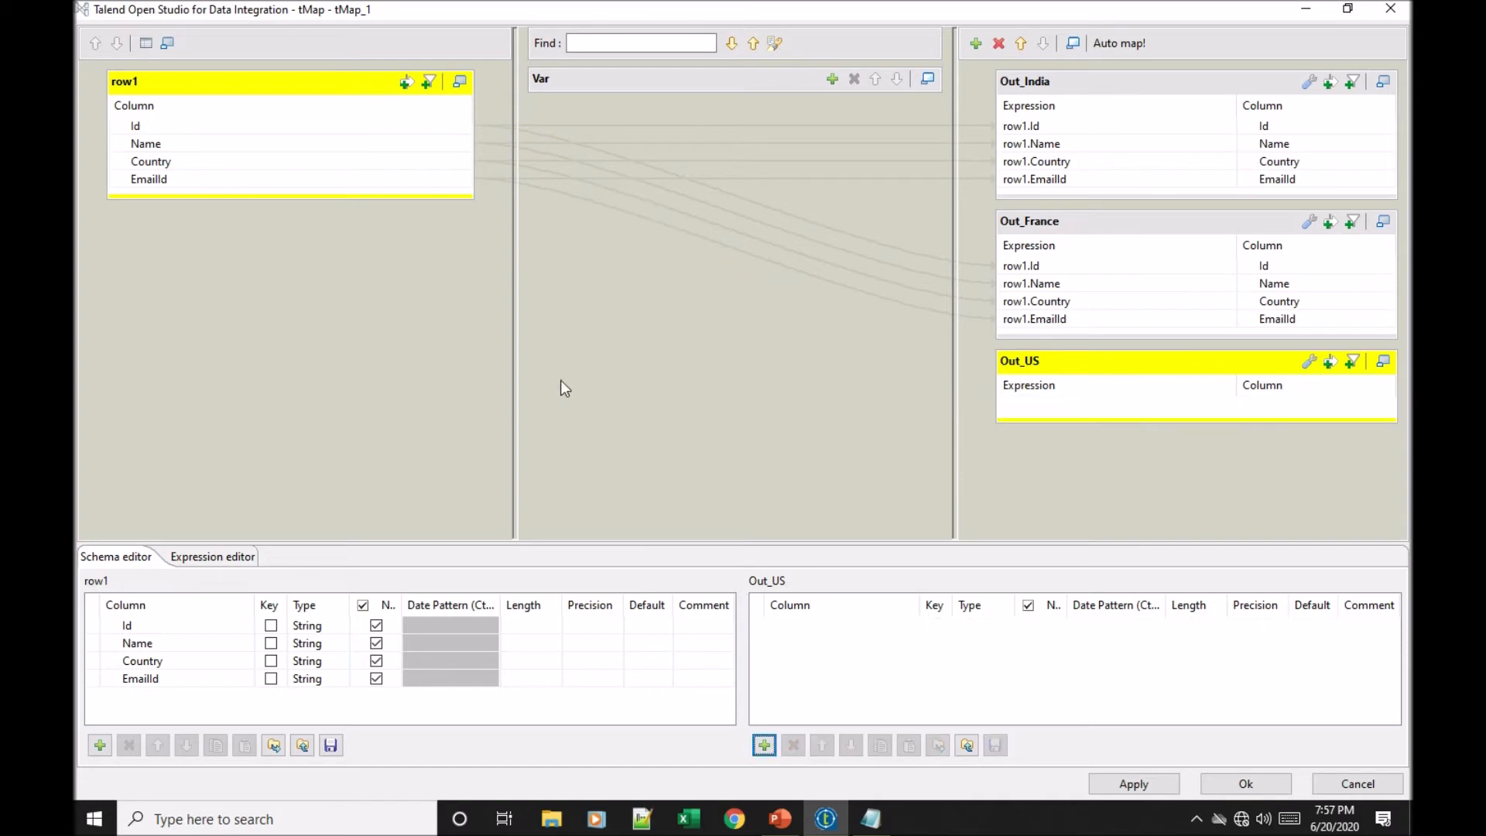
Step: Map the row1 columns Id, Name, Country and EmailId into the Out_US output
left_click(376, 131)
key("ctrl+a")
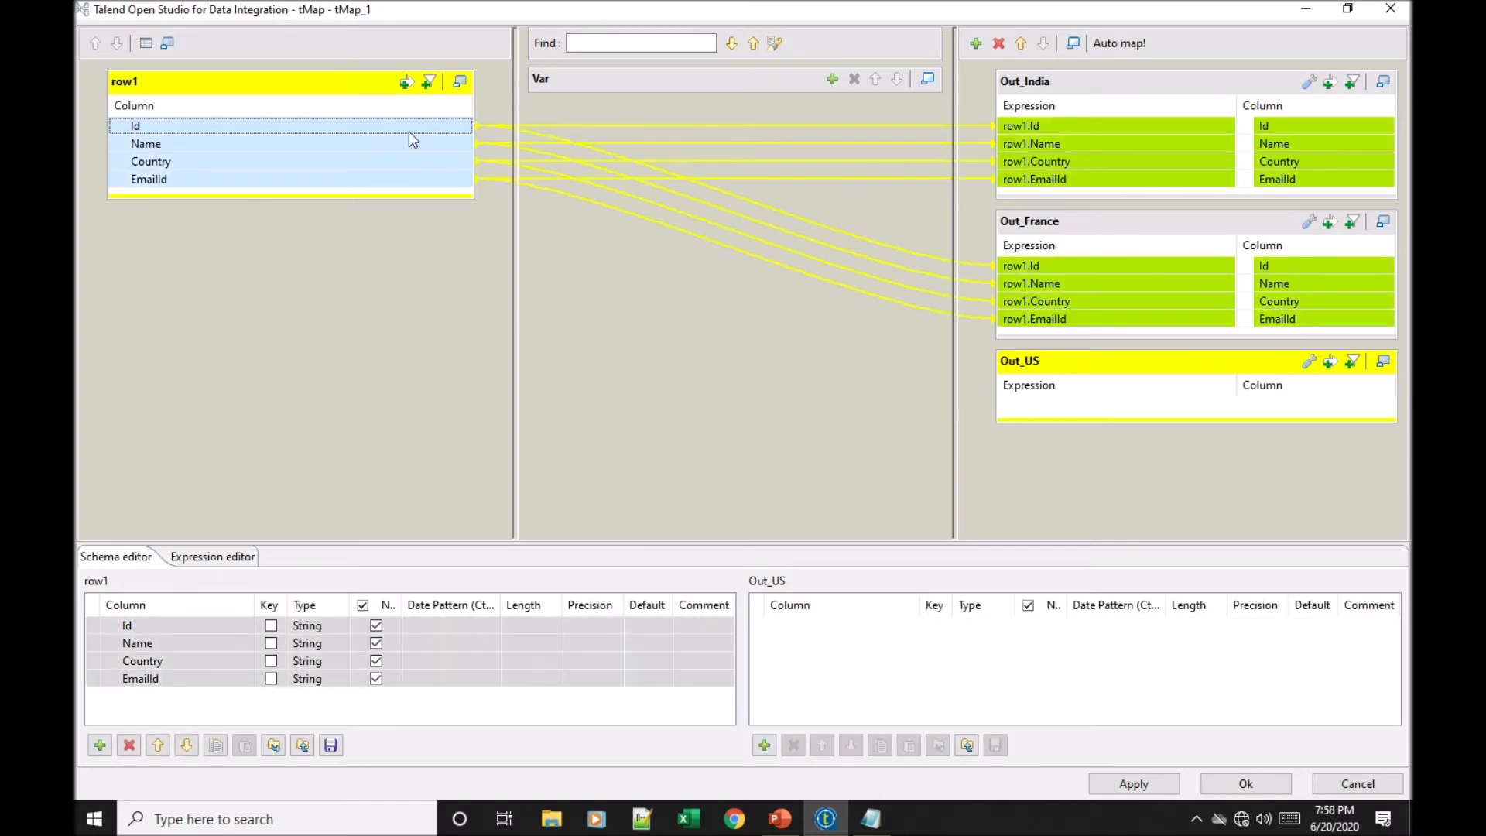
left_click(408, 132)
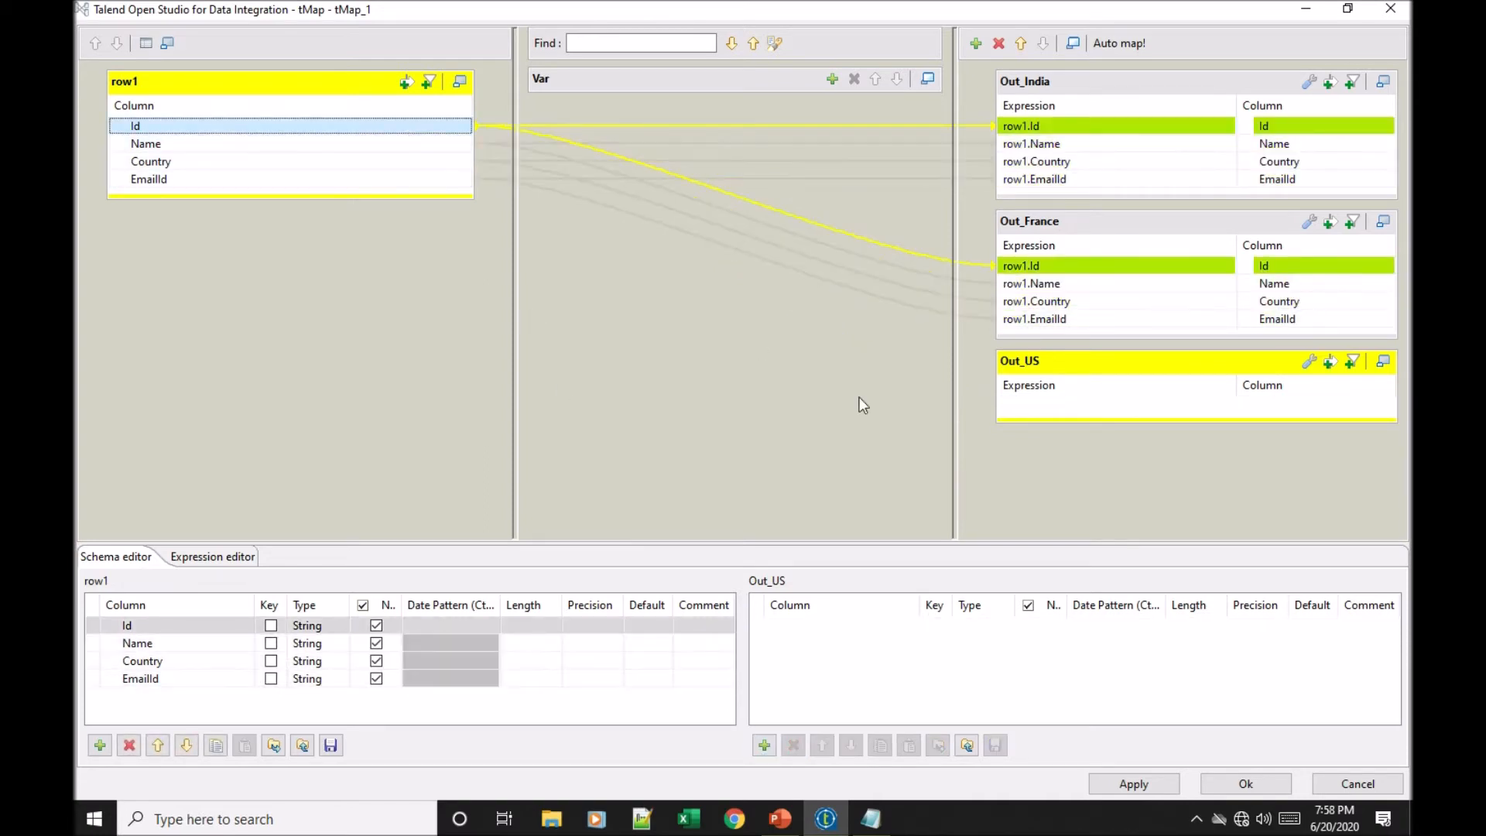
left_click(313, 160)
key("ctrl+a")
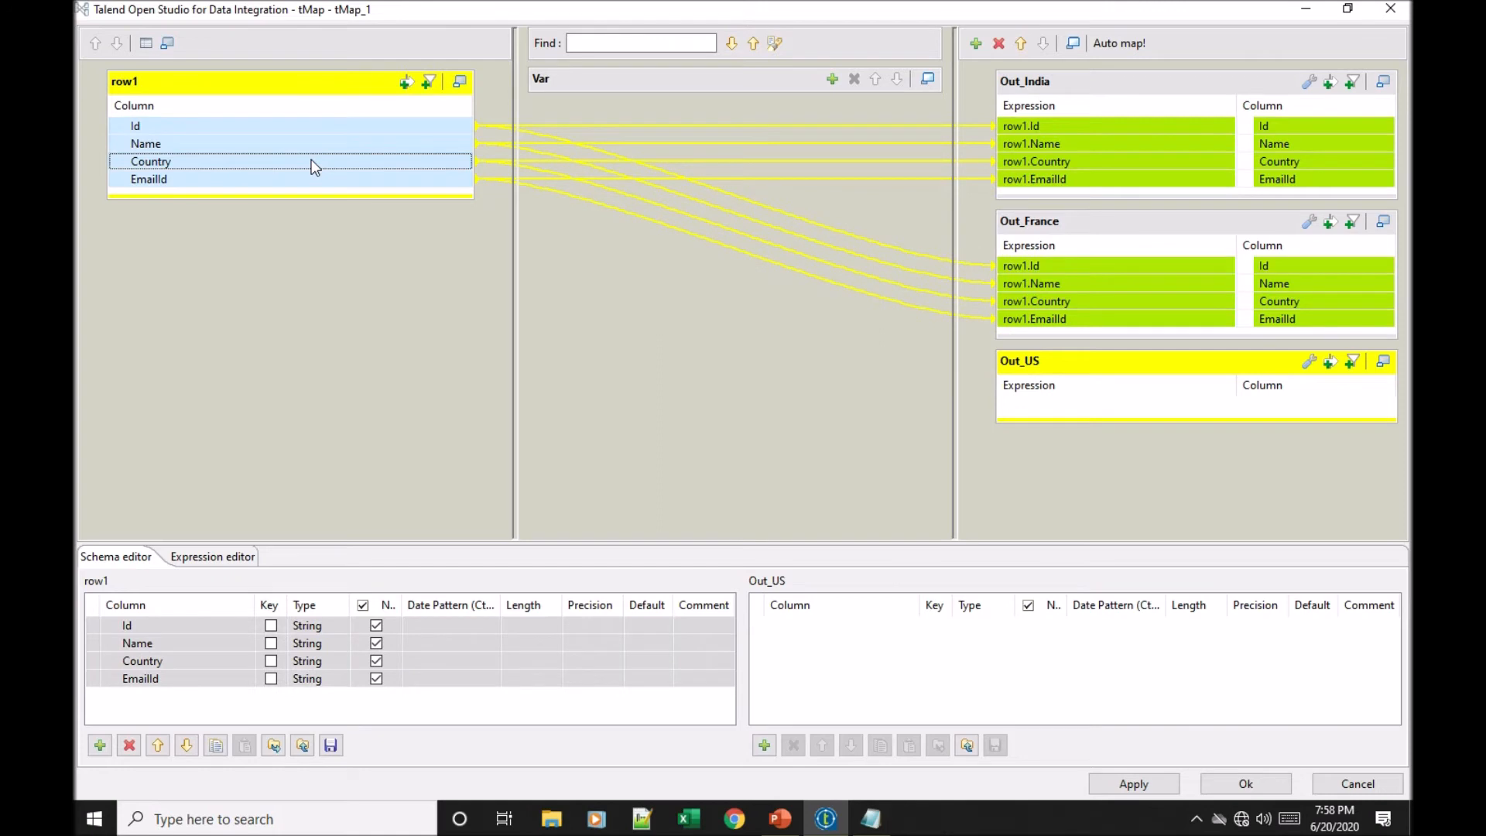
left_click_drag(332, 133, 1075, 401)
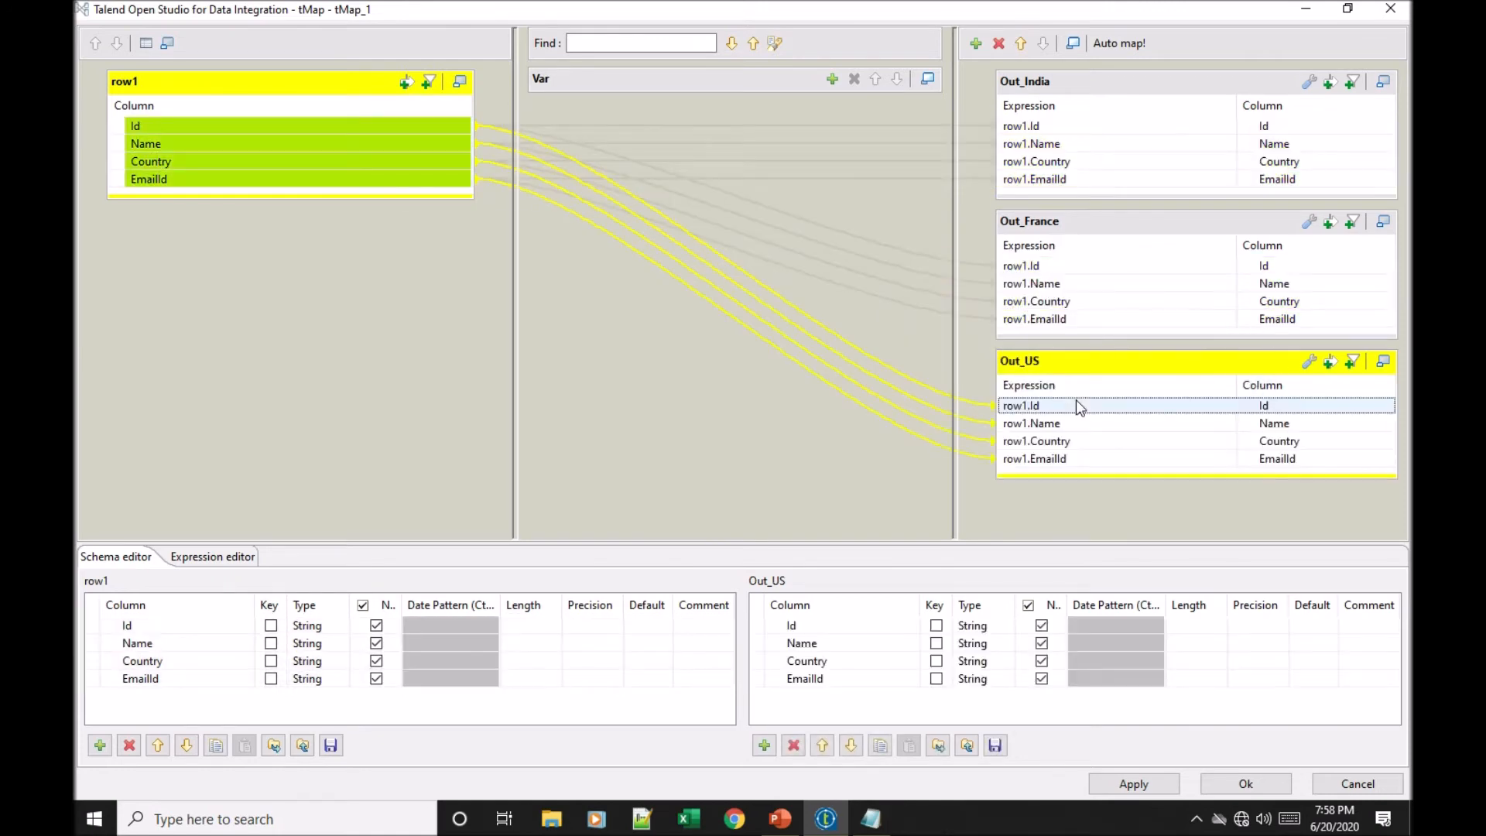
Step: Add an expression filter to Out_India using the row1 Country column: "India".equals(row1.Country)
left_click(1329, 82)
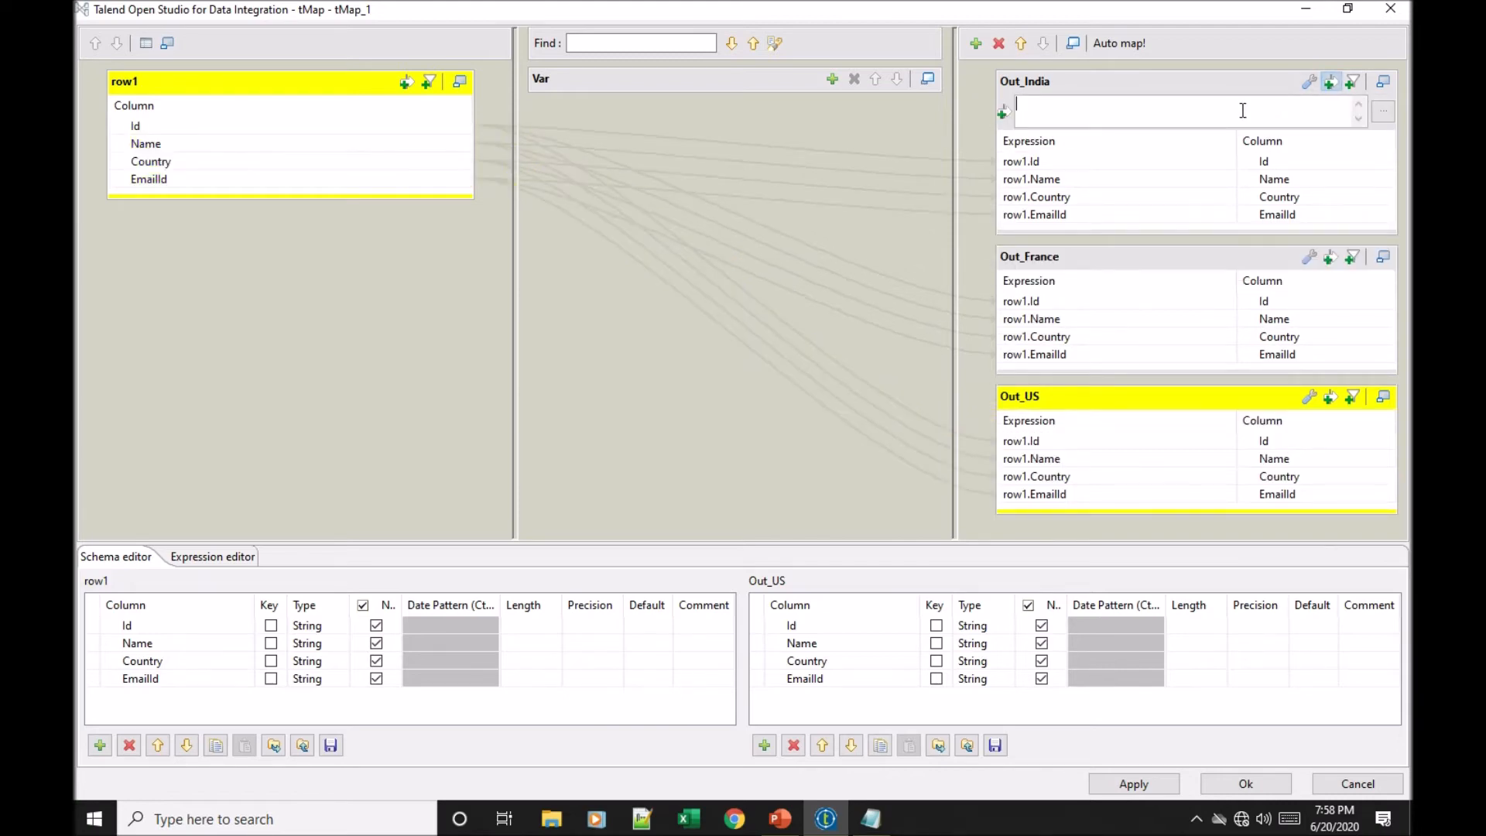
mouse_move(441, 170)
left_mouse_down()
mouse_move(1176, 150)
mouse_move(1137, 117)
left_mouse_up()
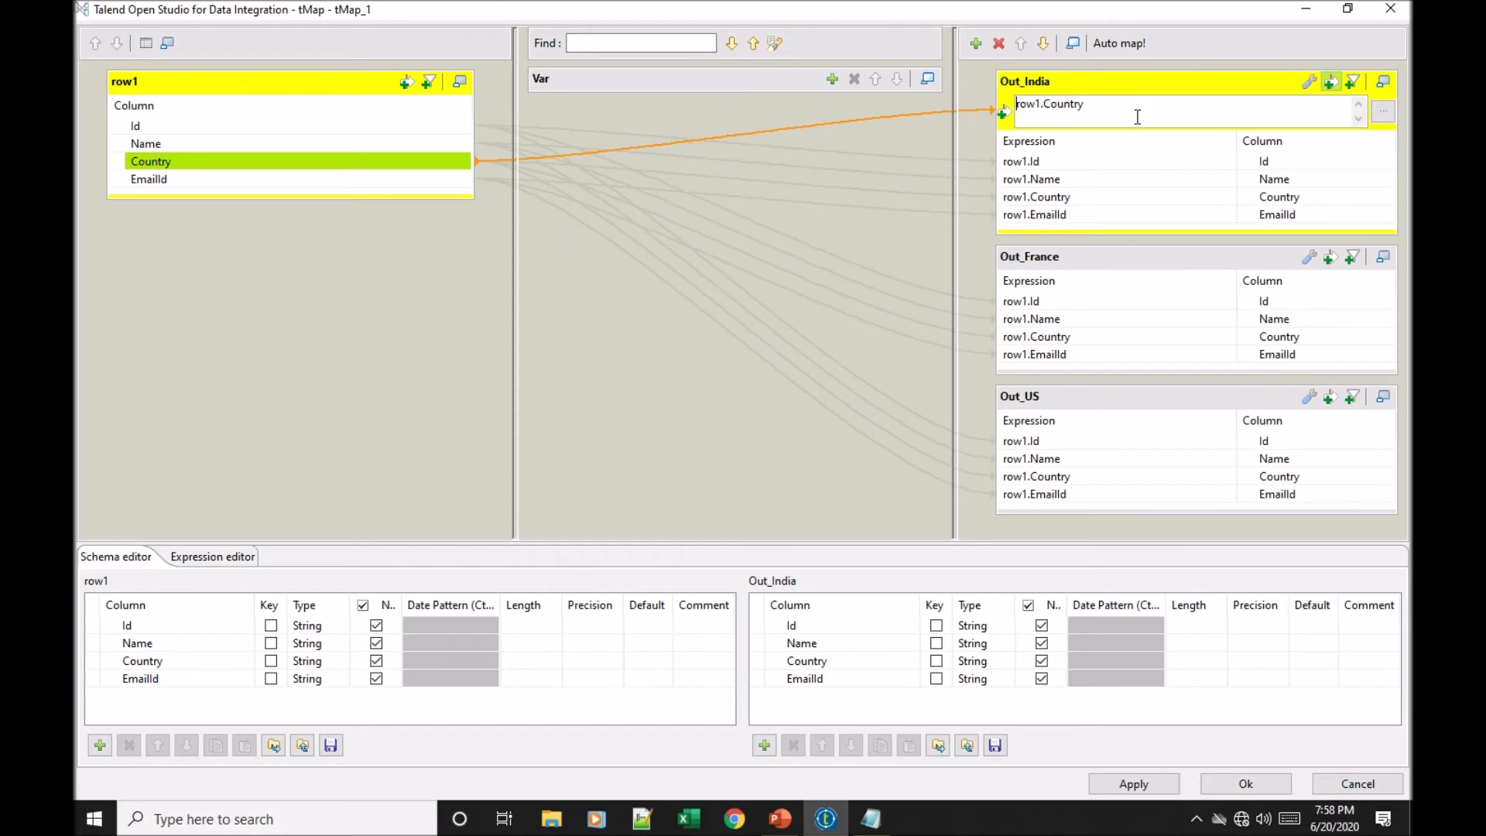
type("\"\"")
type("India")
type(".equal")
type("s")
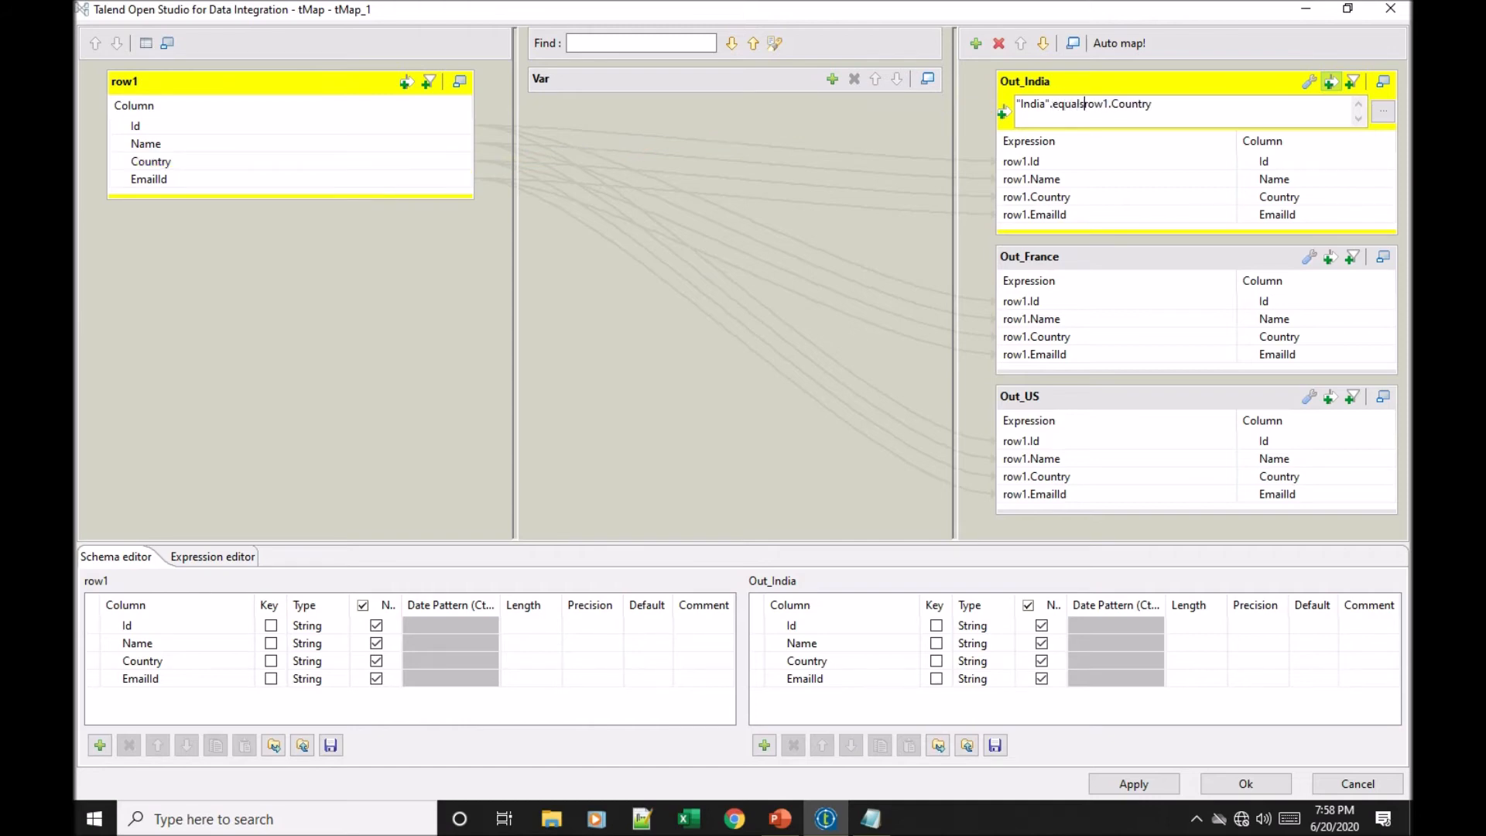
type("(")
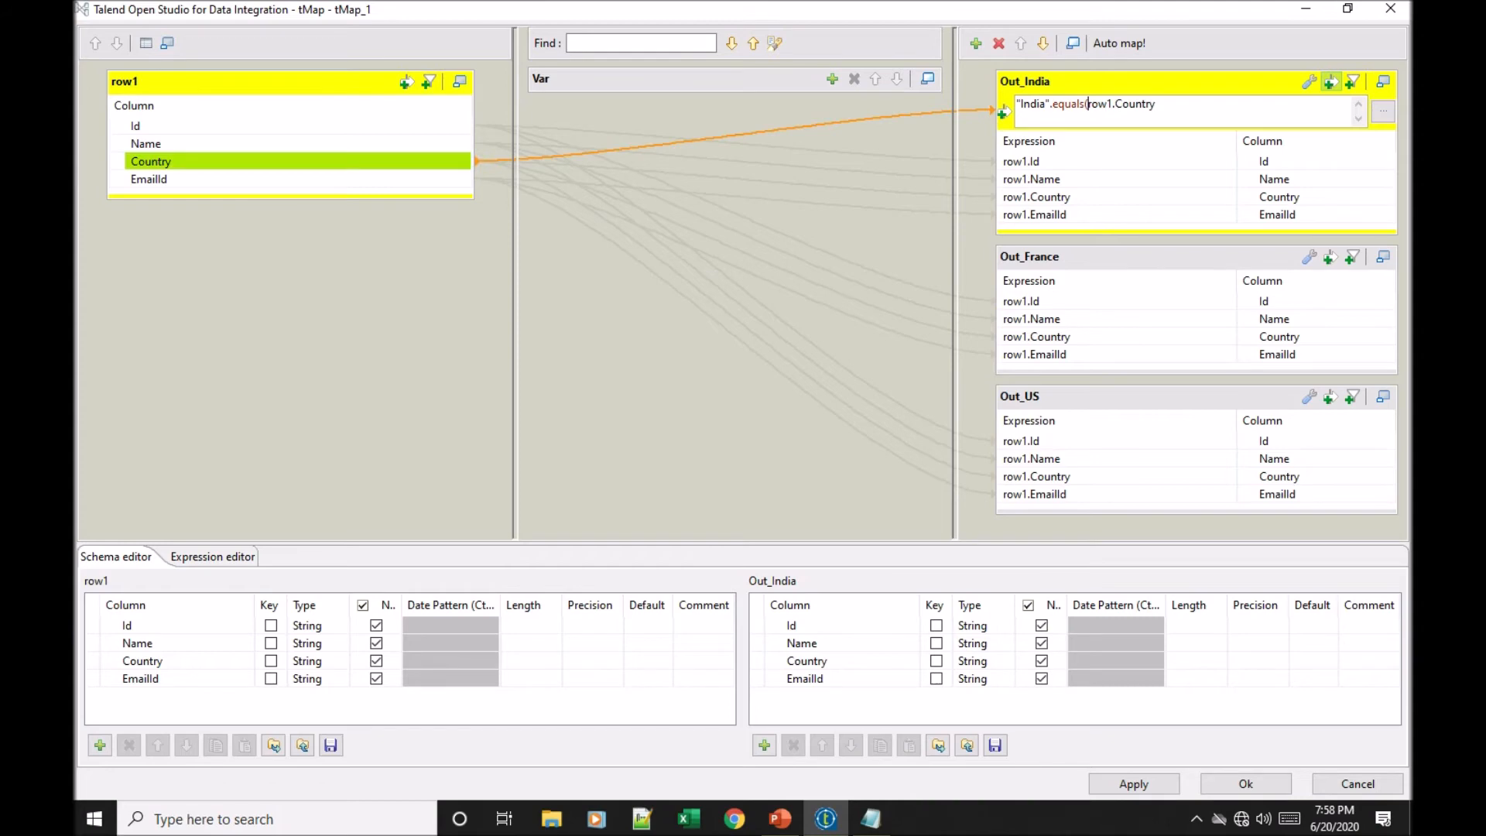
key("Right")
key("Right")
key("Right")
key("Right")
key("Right")
key("Right")
key("Right")
key("Right")
key("Right")
key("Right")
key("Right")
type(")")
Step: Copy the Out_India filter expression to a new Out_France filter and change it to "France".equals(row1.Country)
left_click_drag(1185, 107, 929, 144)
key("ctrl+c")
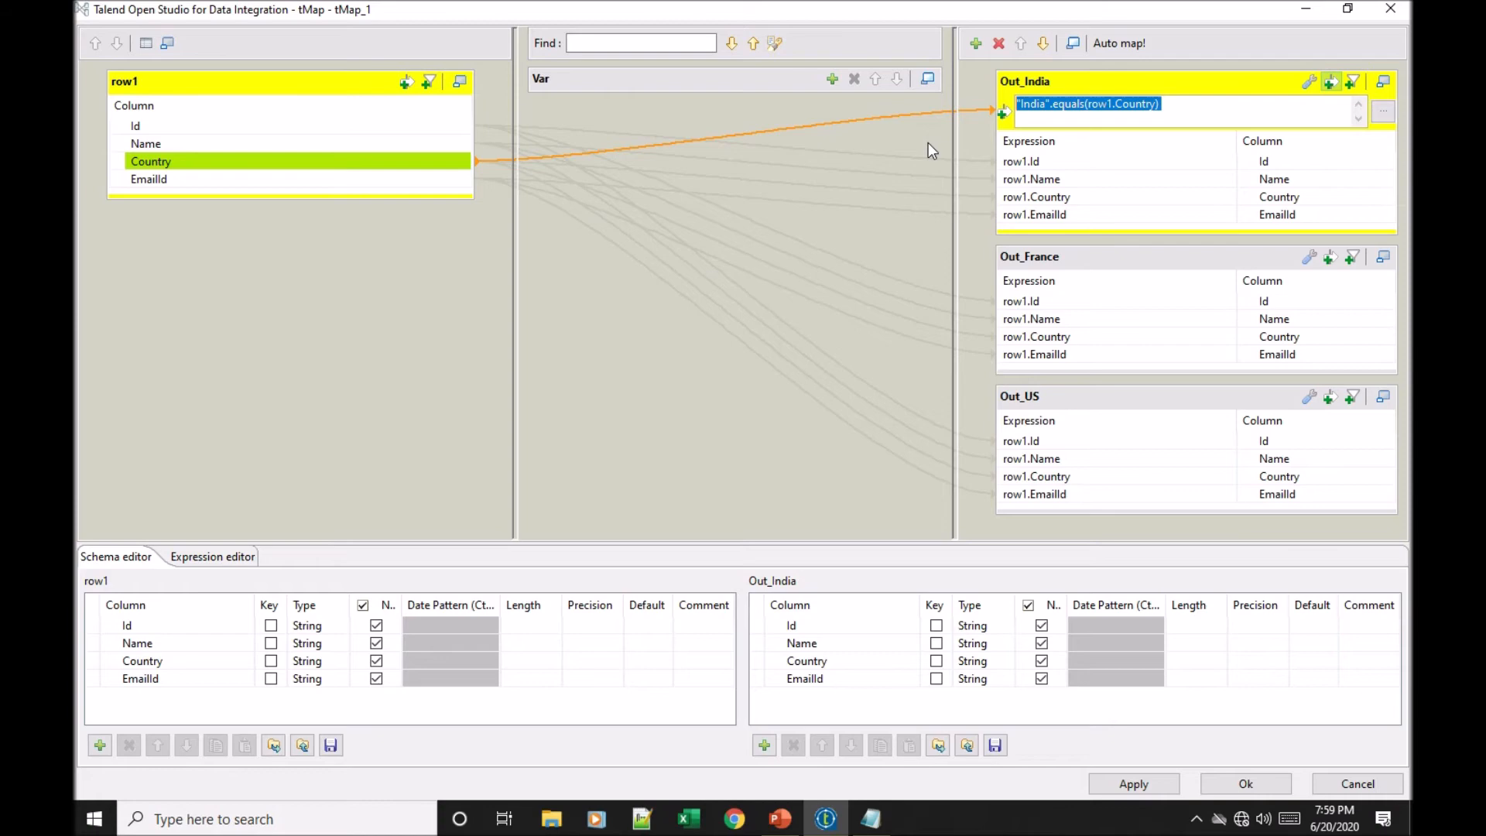
left_click(1331, 256)
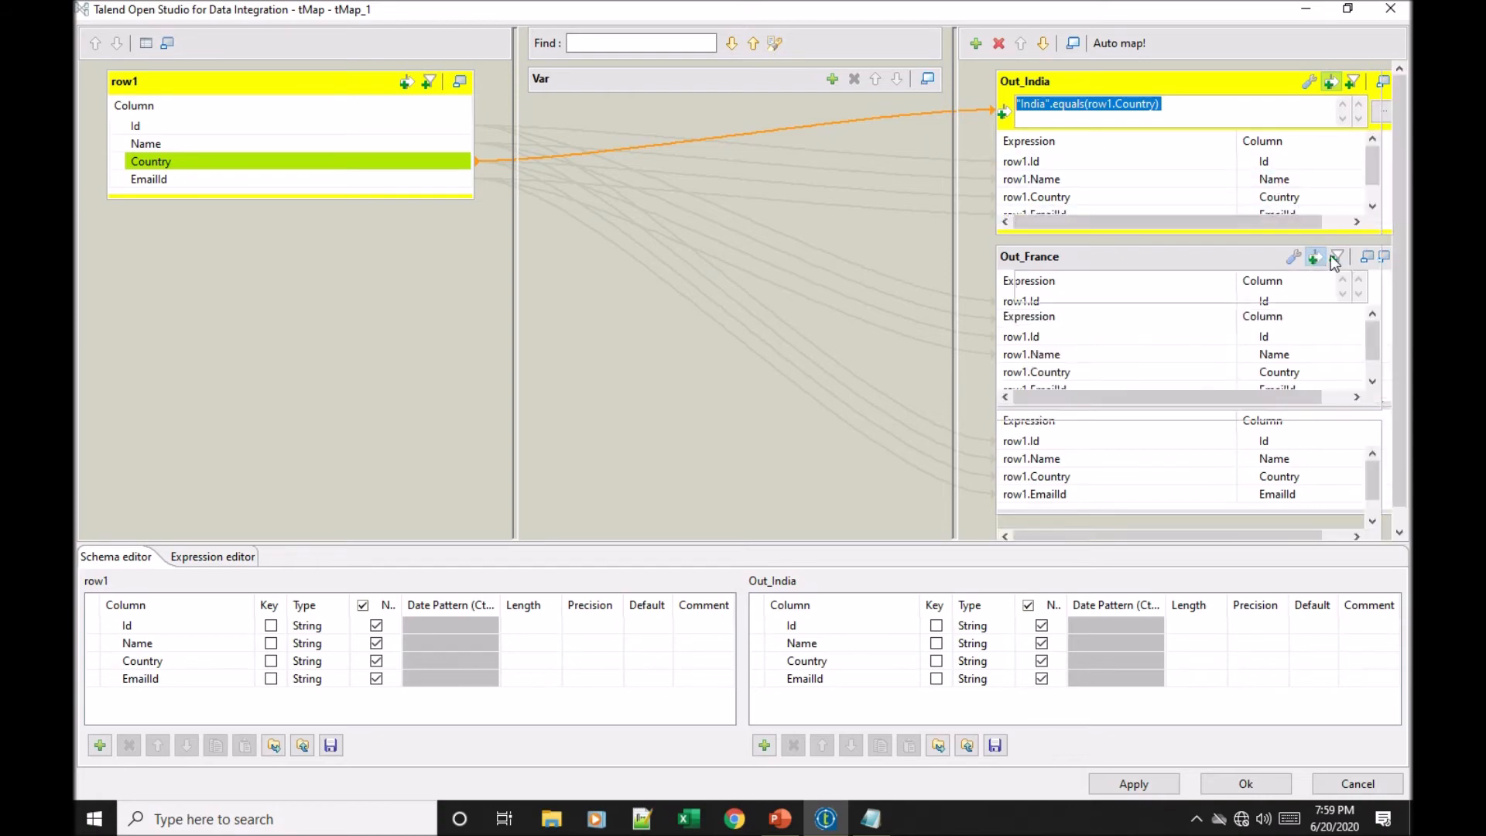
key("ctrl+v")
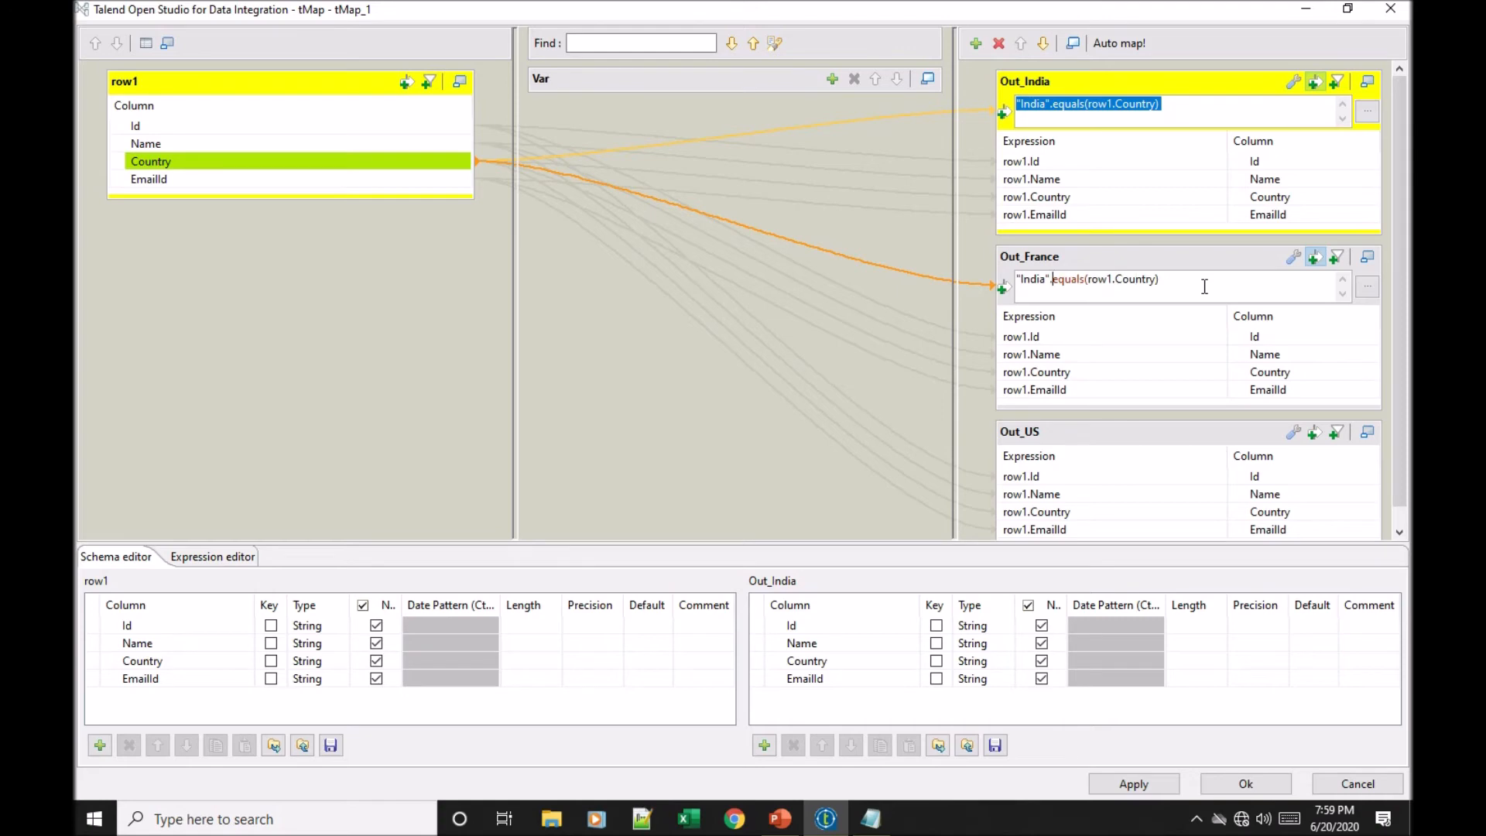
key("BackSpace")
key("BackSpace")
key("BackSpace")
key("BackSpace")
key("BackSpace")
type("France")
Step: Add the Out_US filter "US".equals(row1.Country) by adapting the Out_France expression, and accept the tMap_1 mapping
left_click(1315, 432)
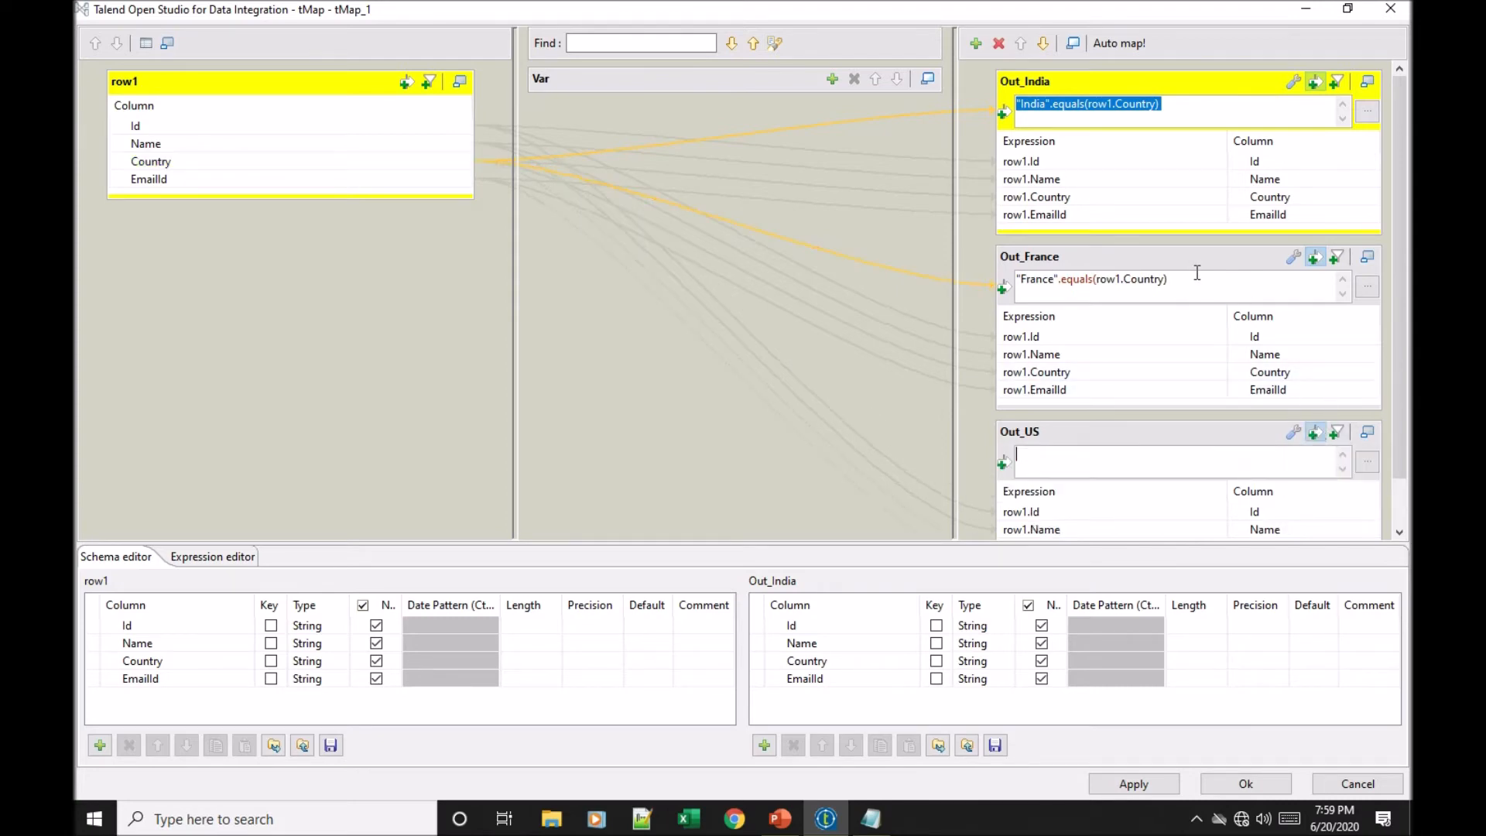
left_click(1168, 280)
key("ctrl+c")
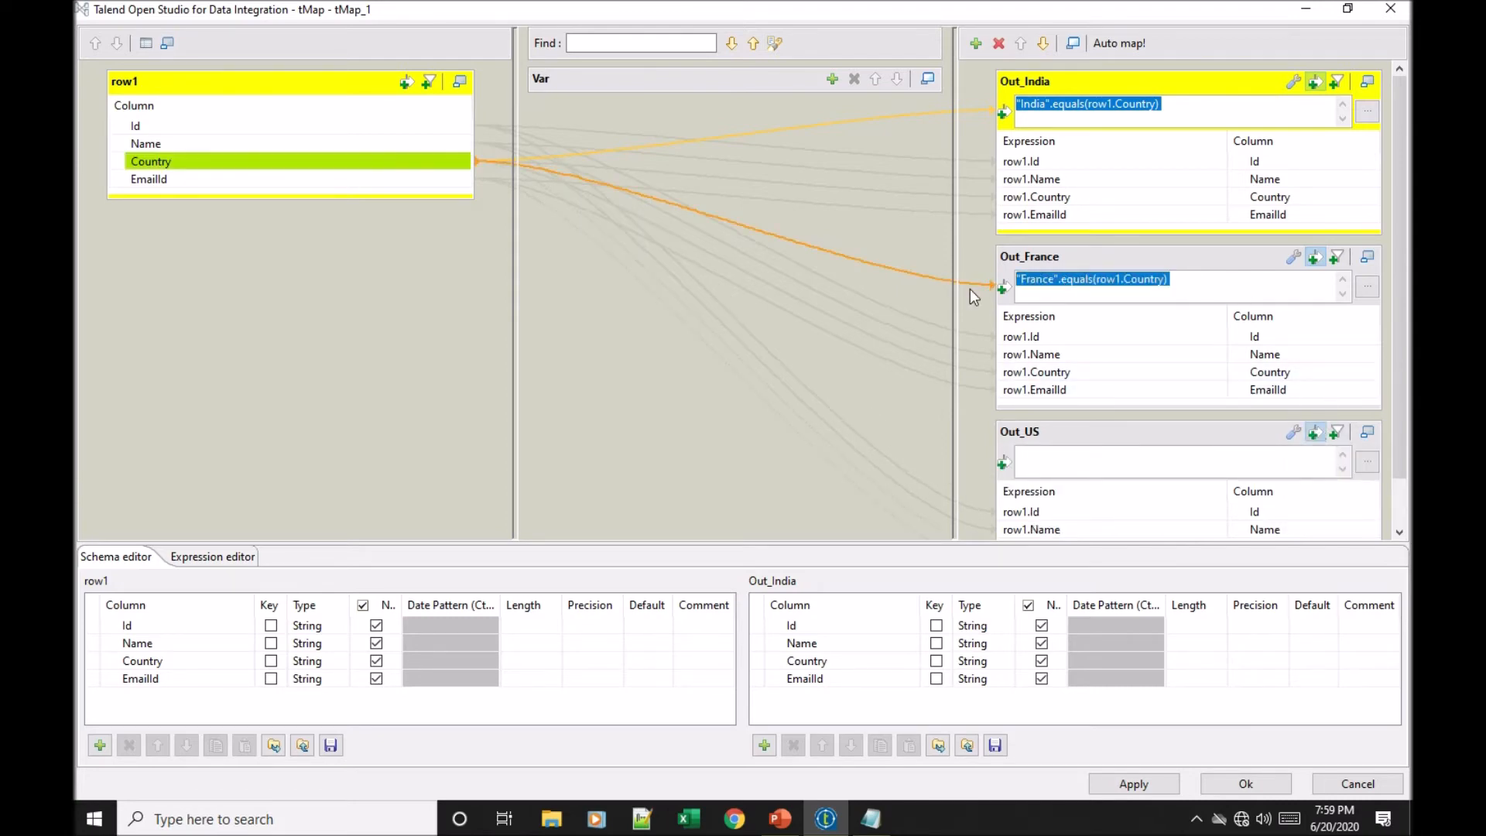
left_click(1064, 460)
key("ctrl+v")
left_click(1054, 455)
key("BackSpace")
key("BackSpace")
key("BackSpace")
key("BackSpace")
key("BackSpace")
key("BackSpace")
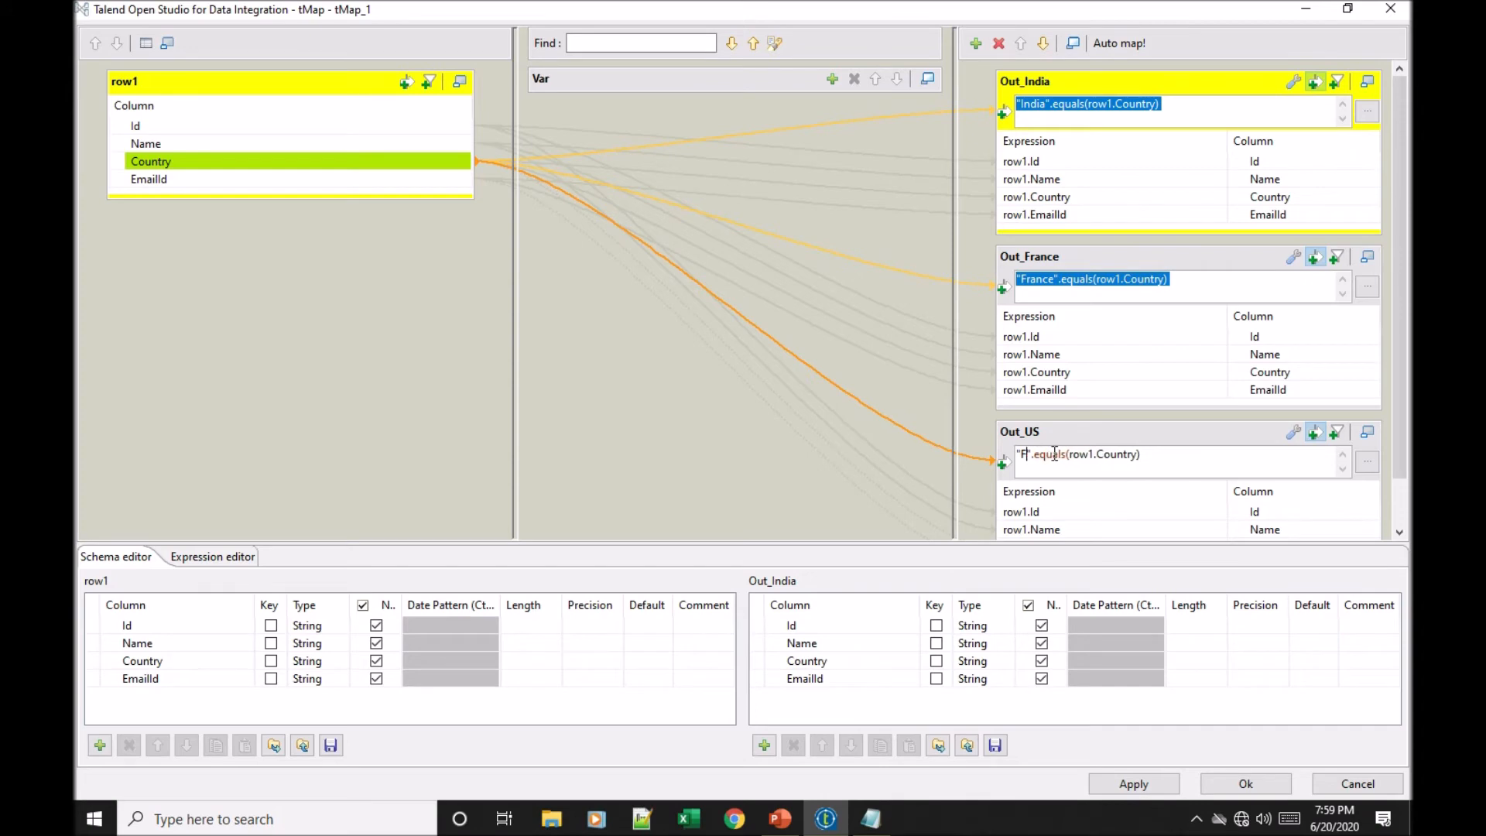
type("US")
left_click(1262, 787)
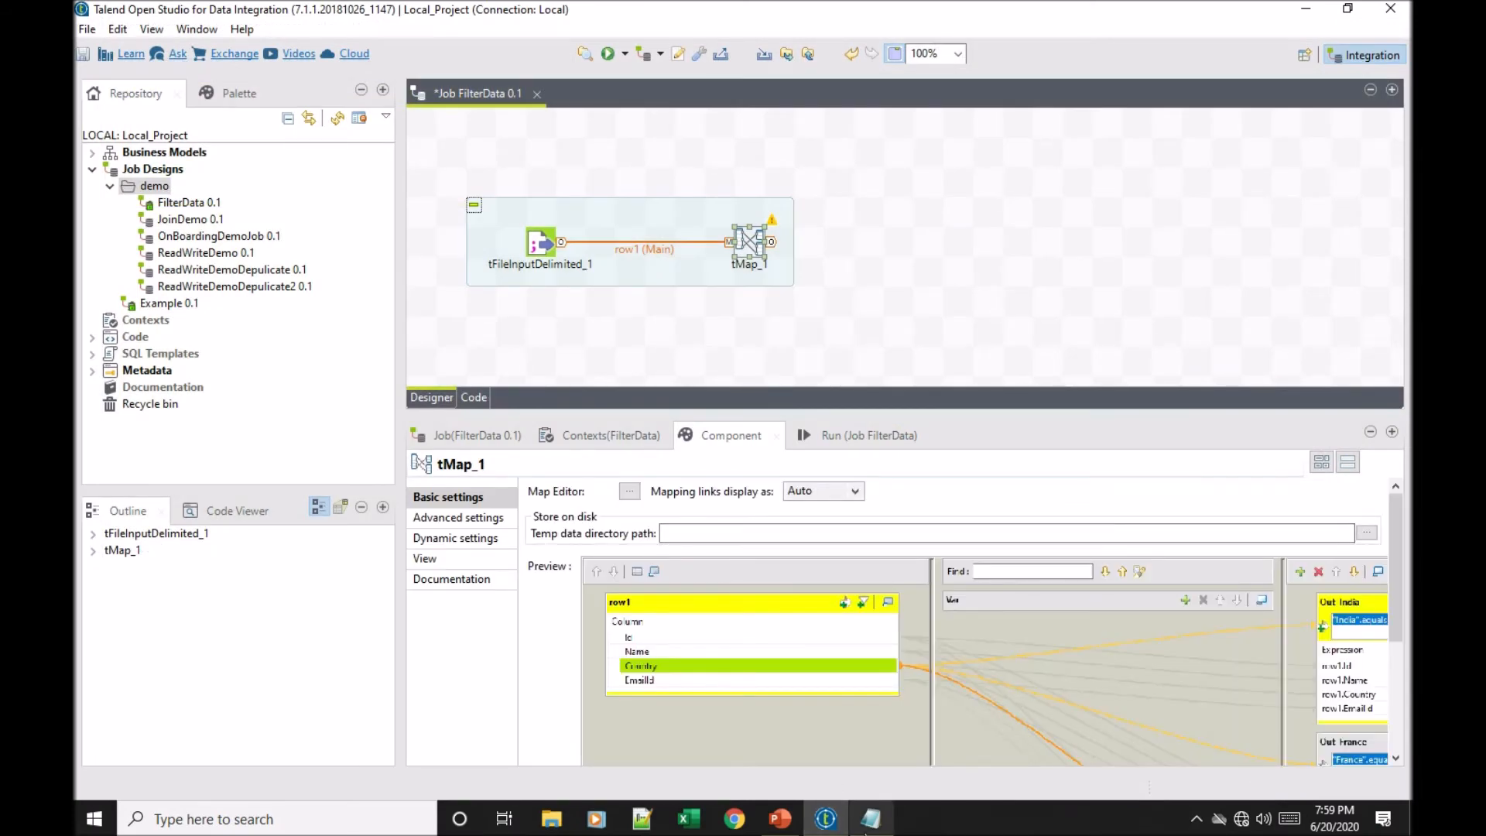
Step: Add a tLogRow component to the job, paste two more copies, and stack the three in a column beside tMap_1
left_click(923, 179)
type("tlogrow")
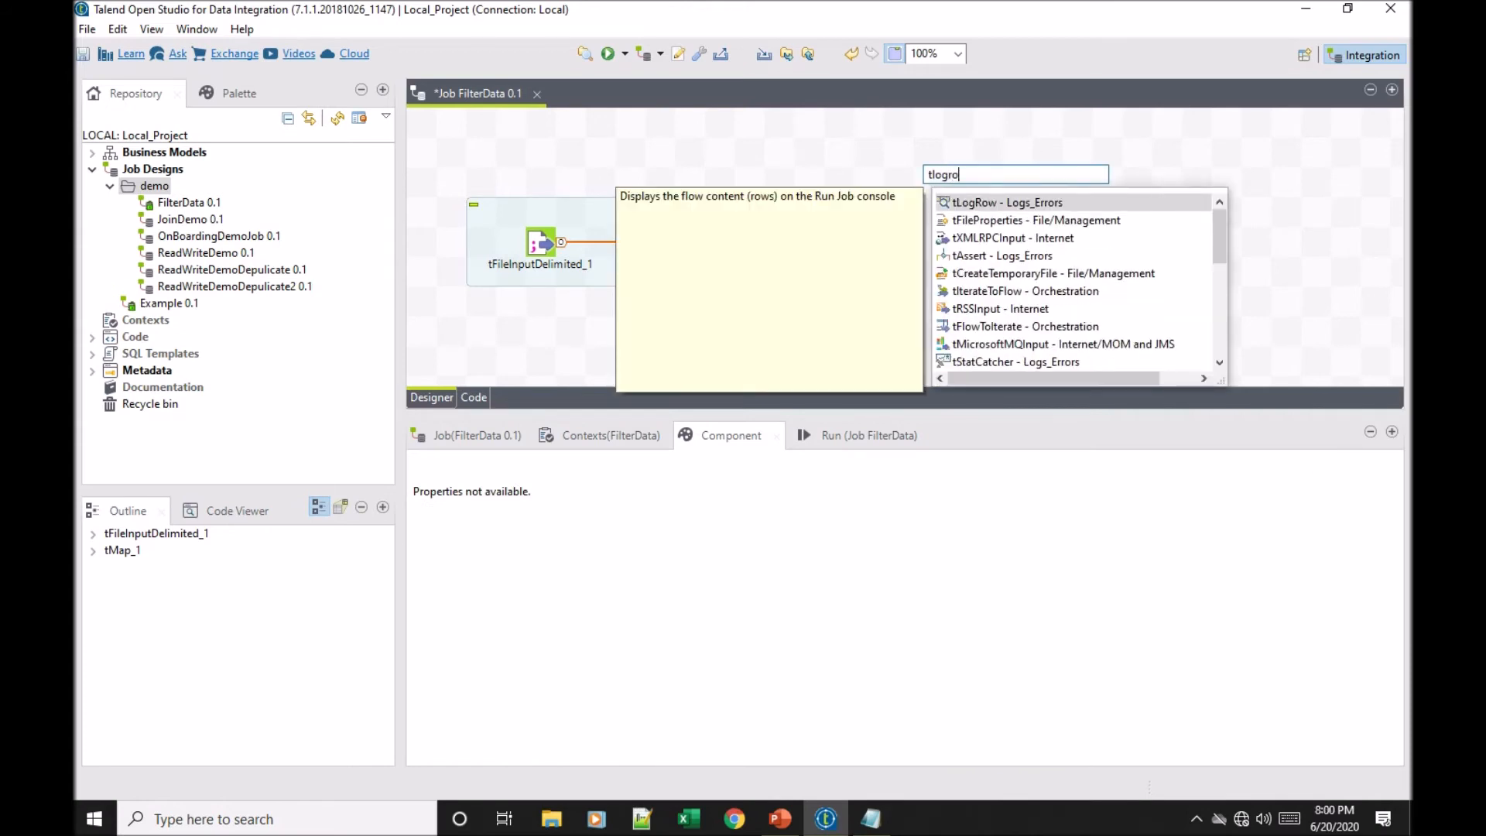
key("Return")
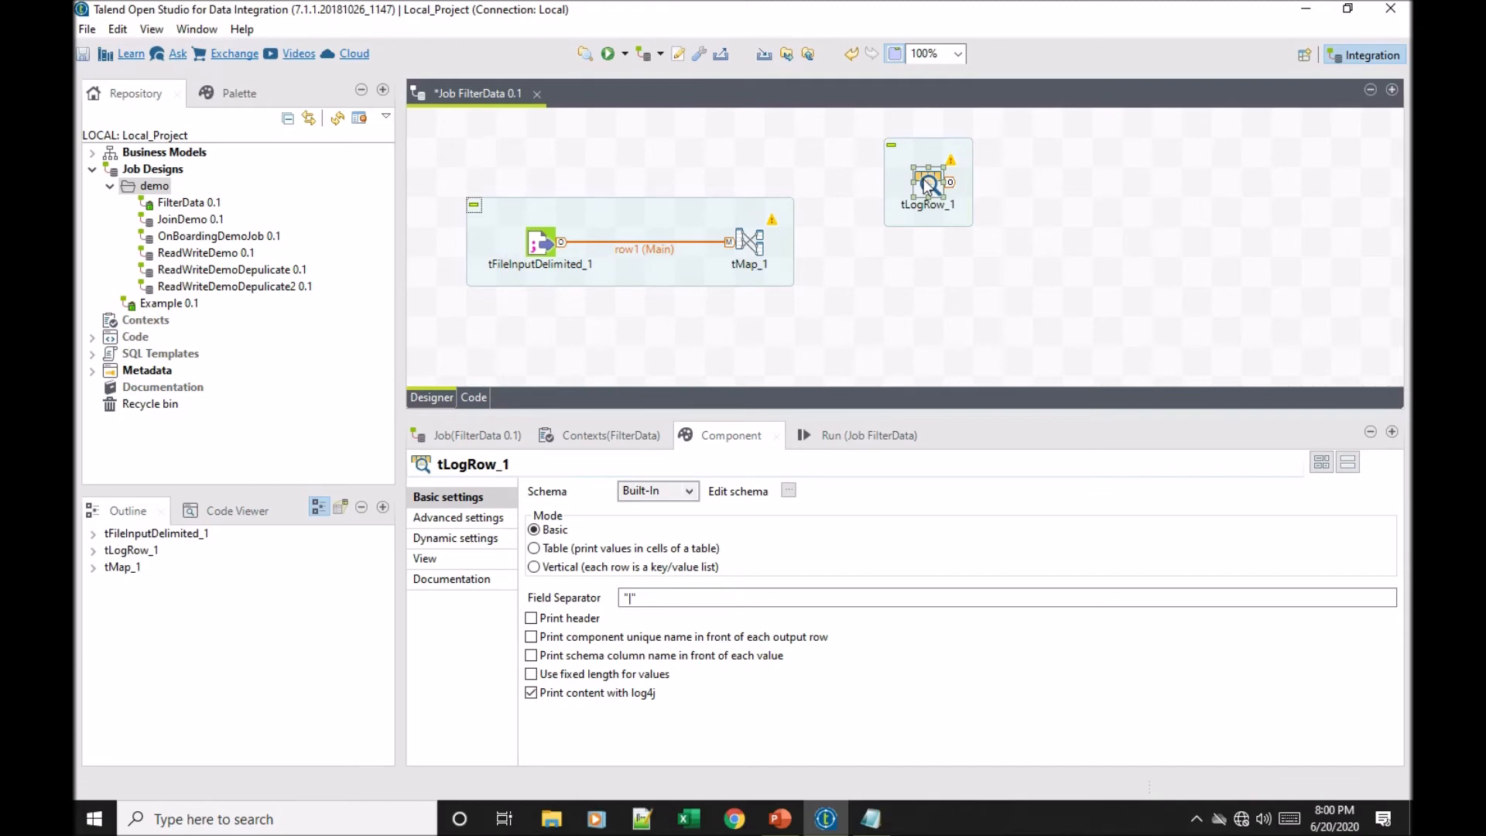
key("ctrl+v")
key("ctrl+v")
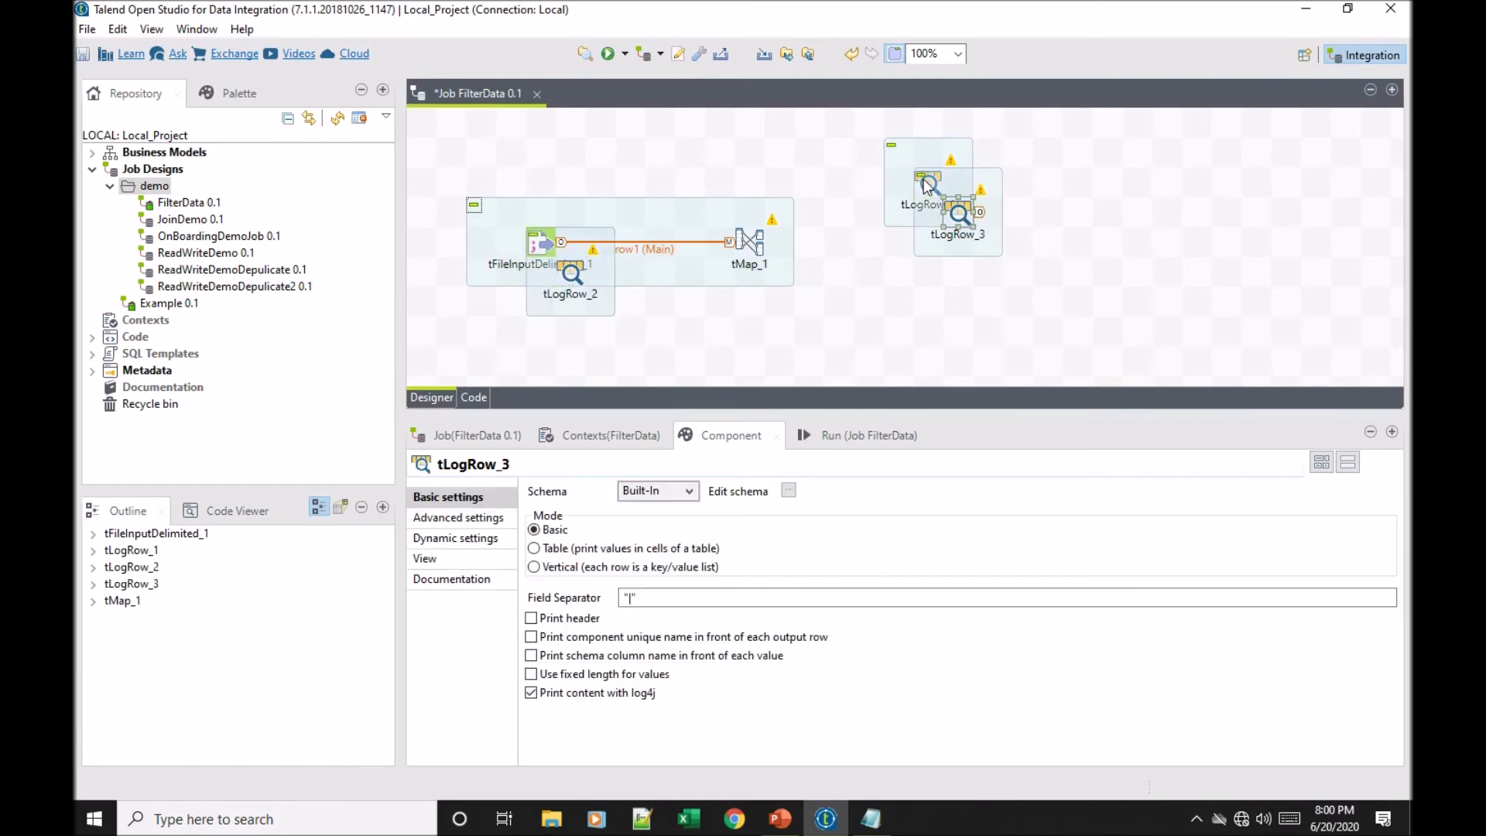
left_click_drag(563, 280, 927, 385)
left_click(960, 211)
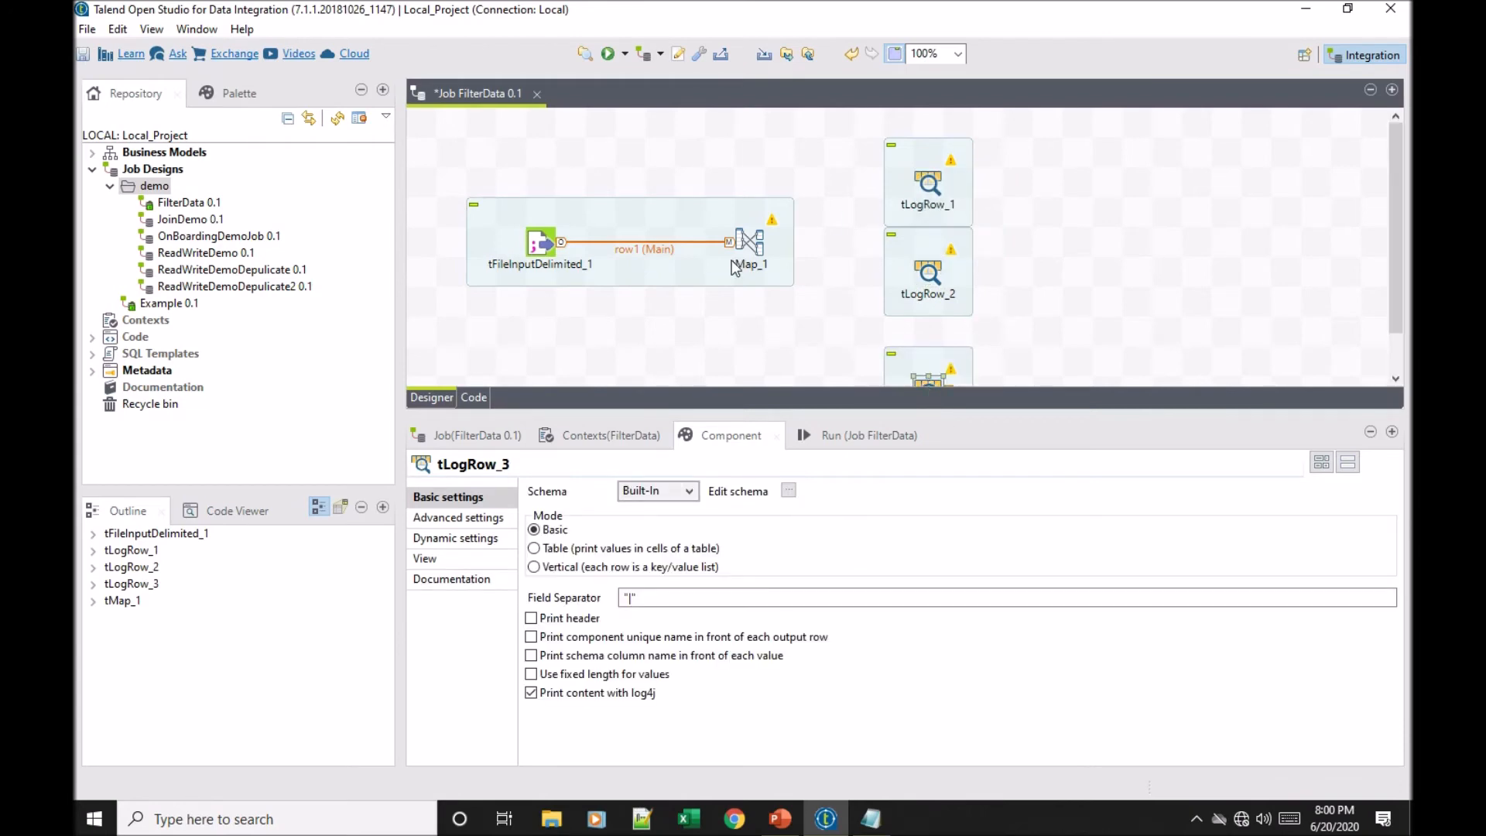
Step: Connect the Out_India output of tMap_1 to tLogRow_1
left_click(759, 250)
right_click(758, 250)
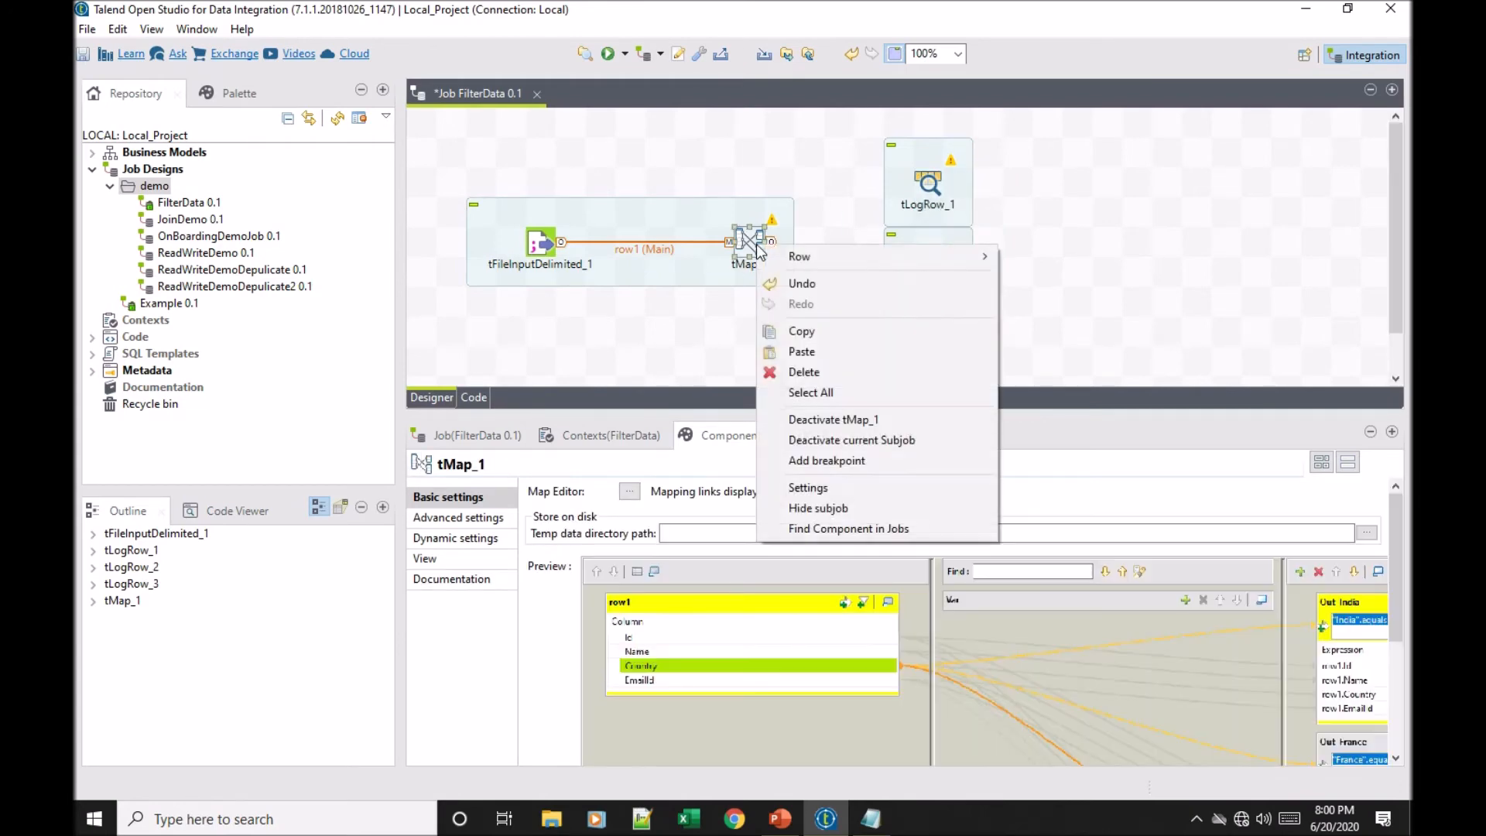
mouse_move(823, 259)
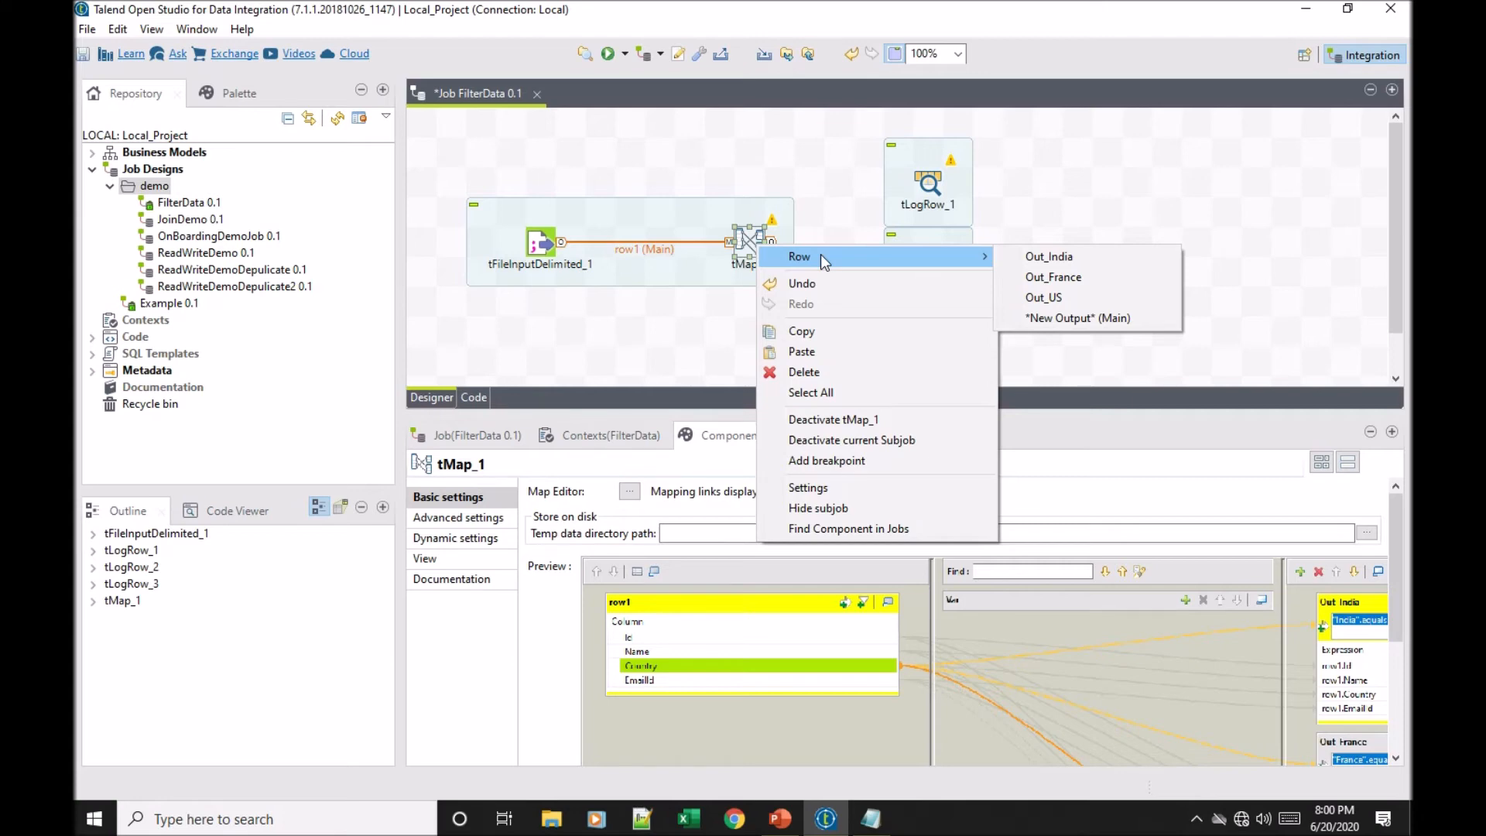
left_click(1049, 257)
left_click(929, 190)
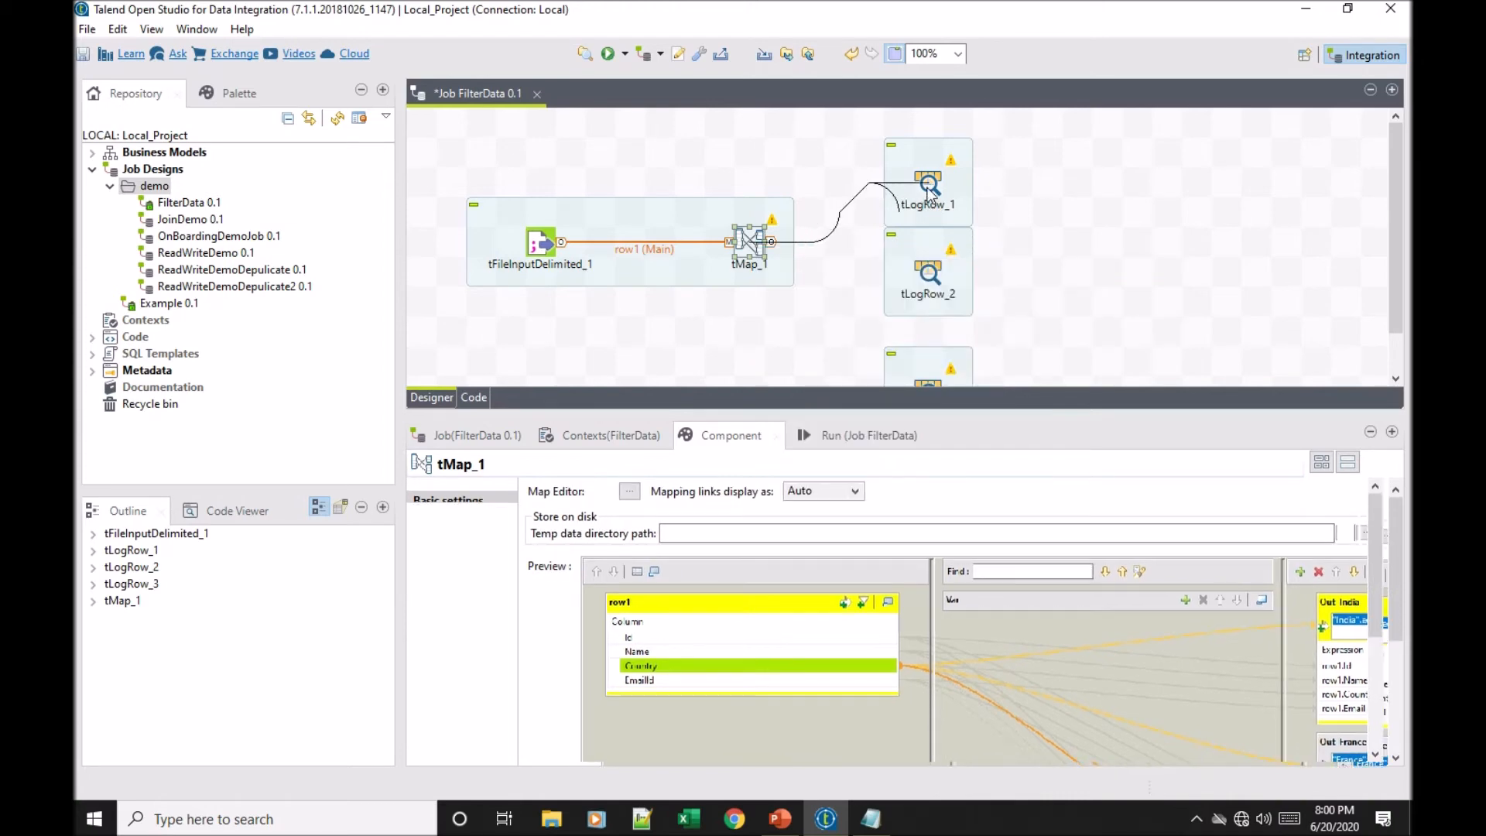
Step: Connect the Out_France output of tMap_1 to tLogRow_2
right_click(744, 257)
mouse_move(778, 261)
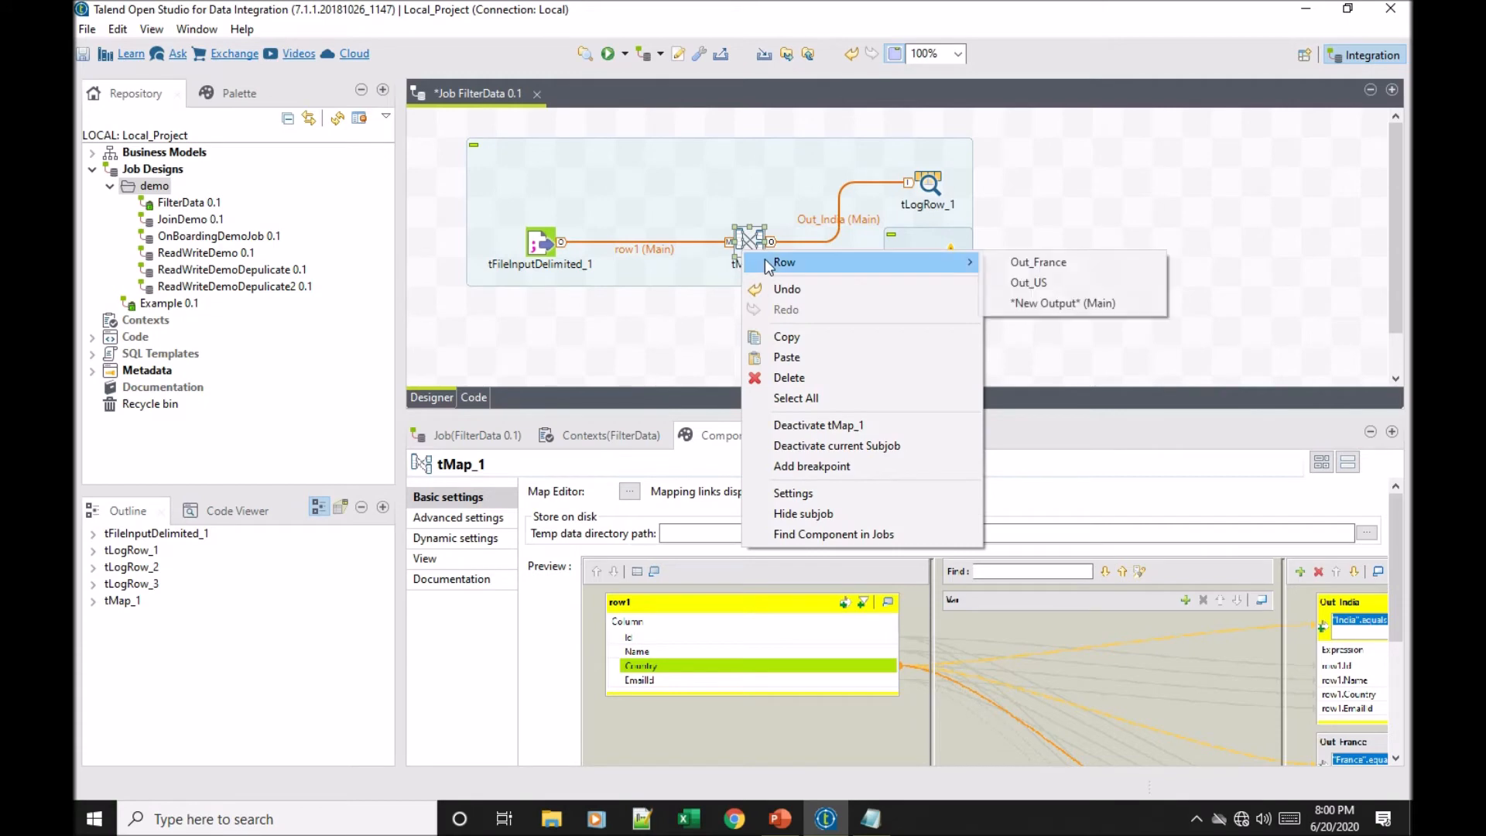
left_click(1066, 261)
left_click(929, 270)
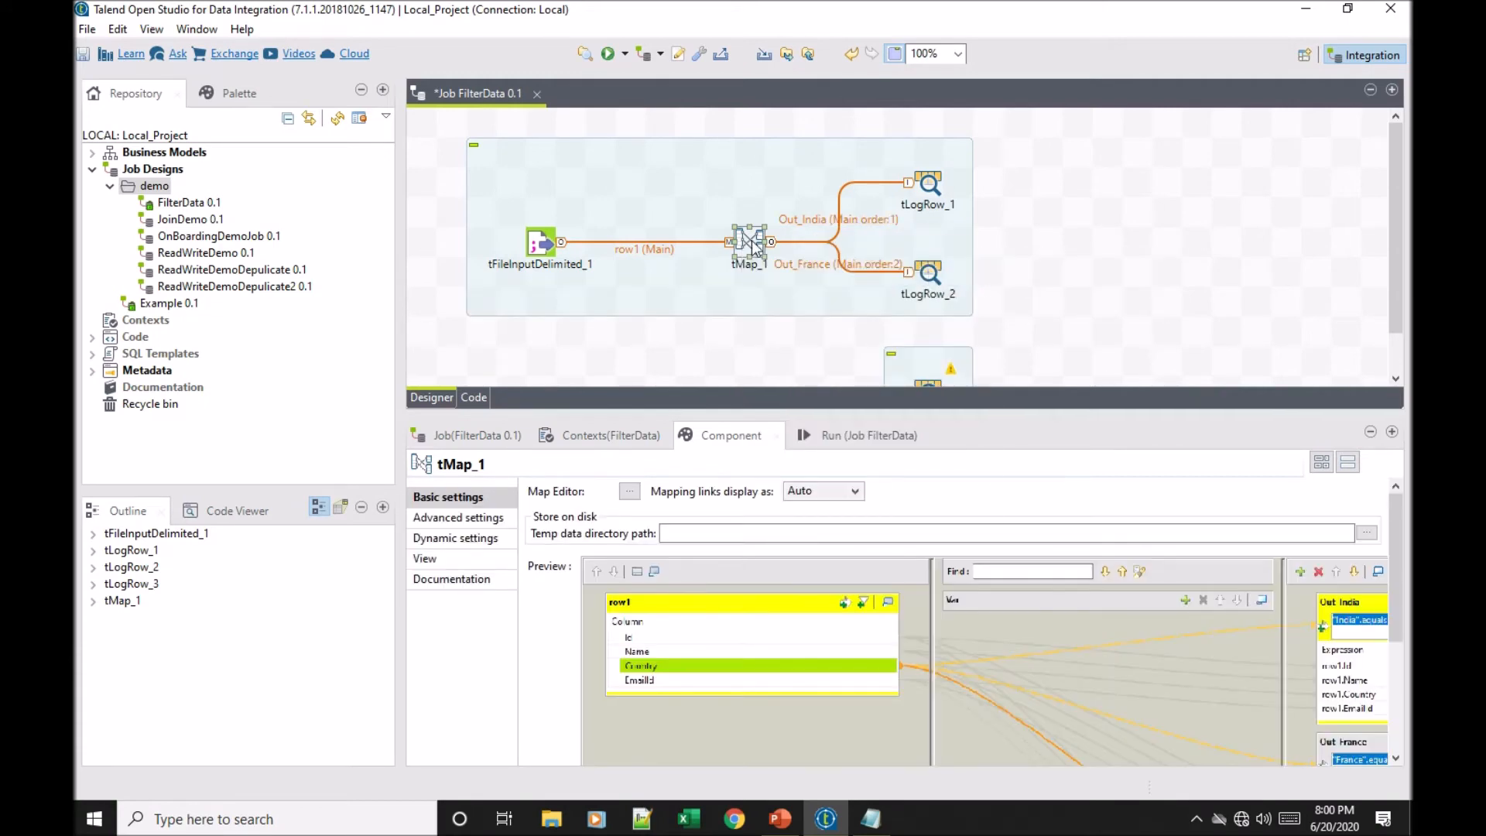
Step: Connect the Out_US output of tMap_1 to tLogRow_3
right_click(754, 245)
mouse_move(877, 267)
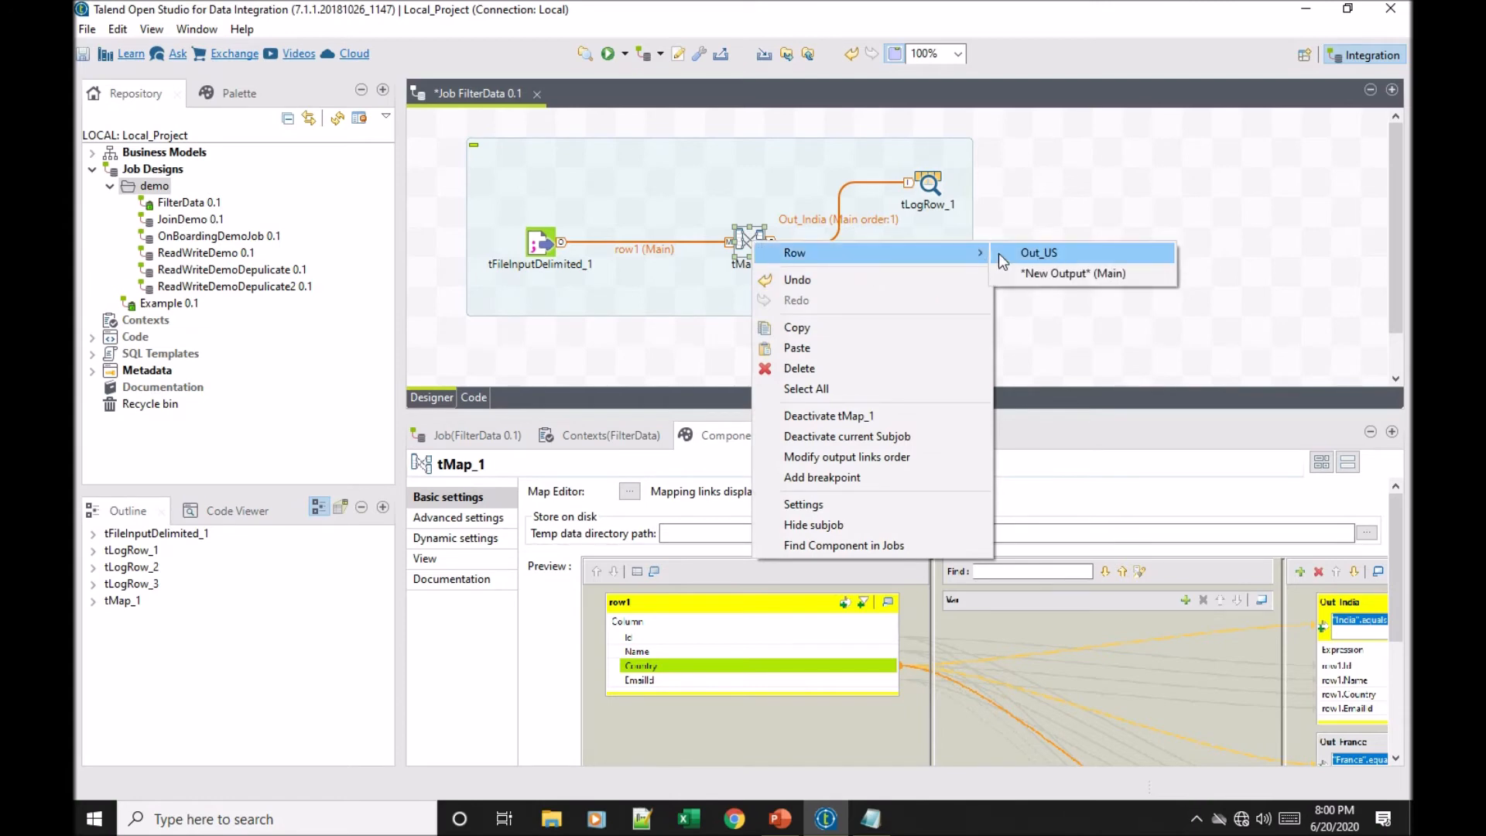
left_click(1020, 253)
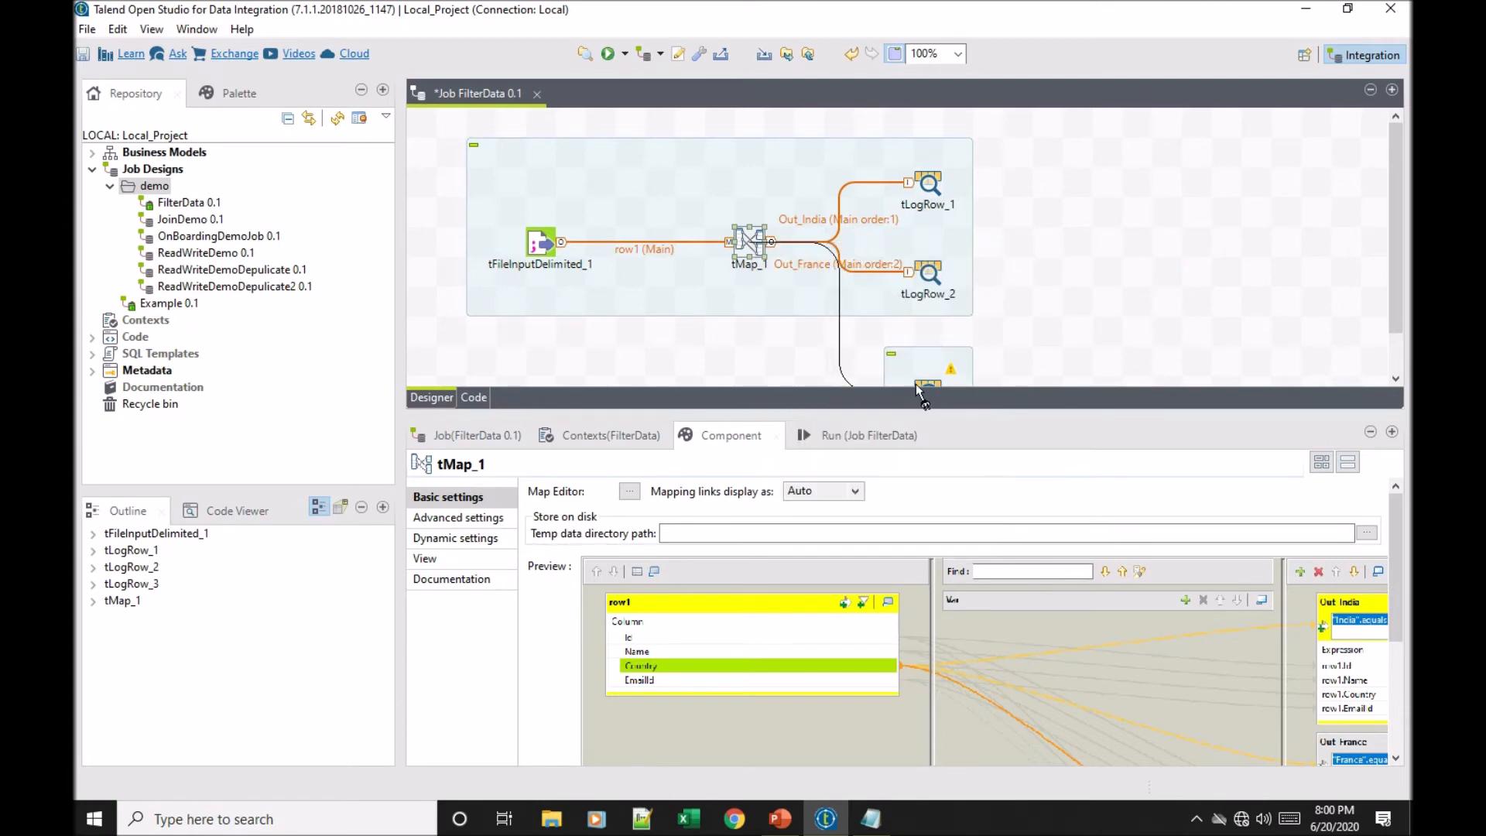
left_click(917, 385)
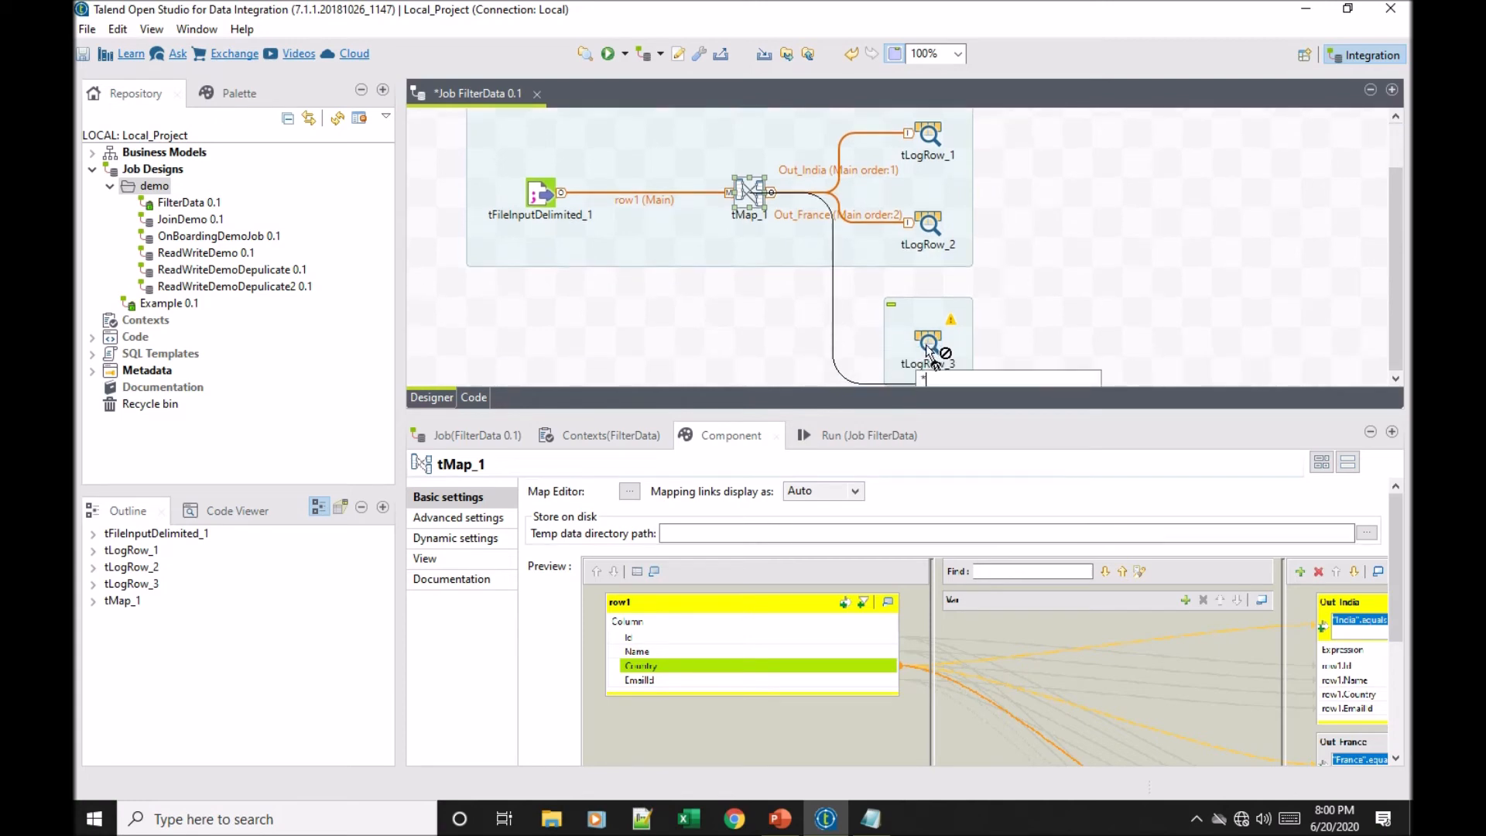
left_click(928, 348)
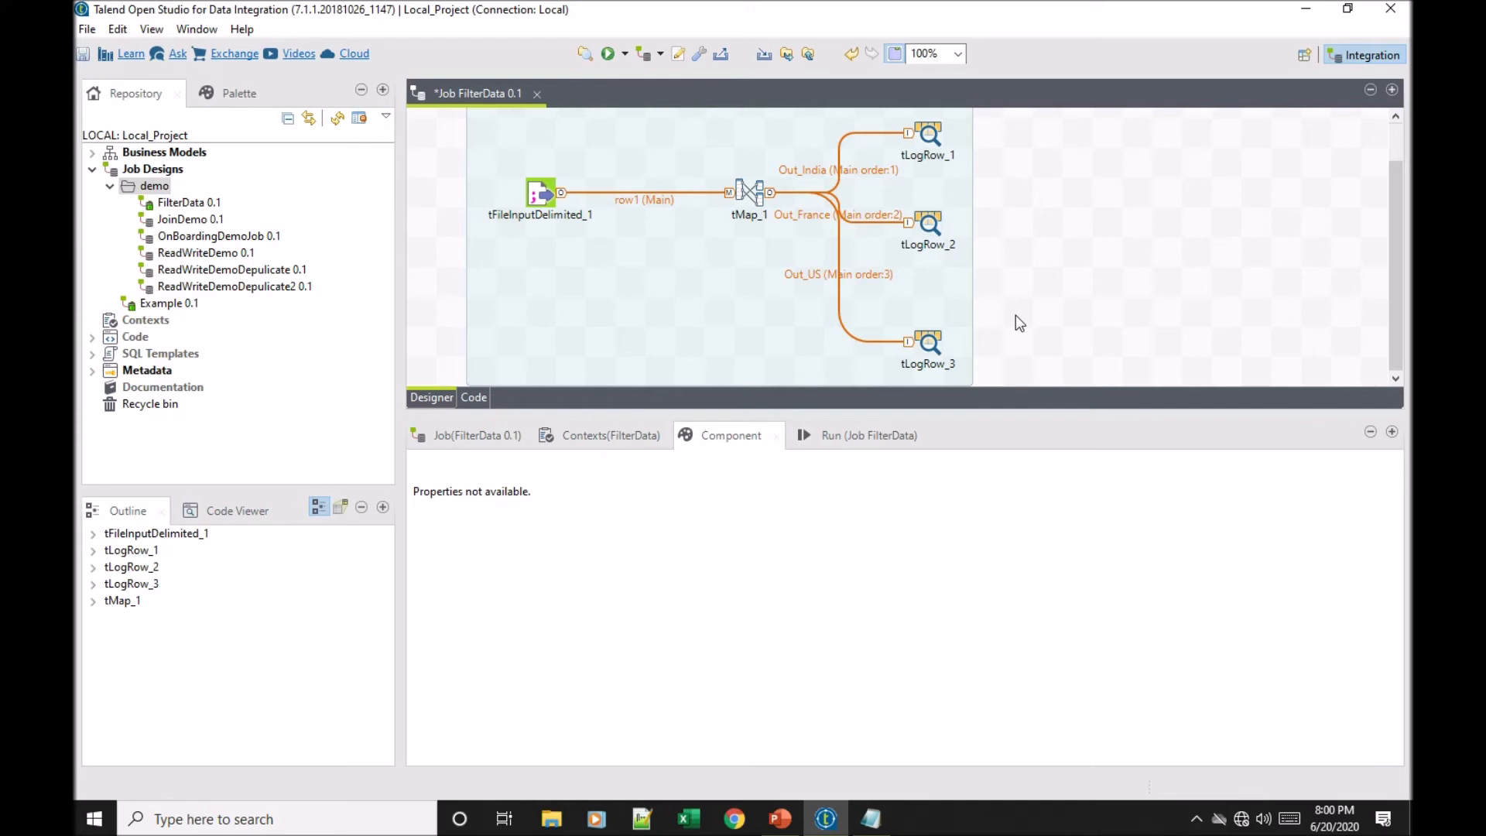
Step: Run the FilterData job and check the source rows in input1.txt
key("F6")
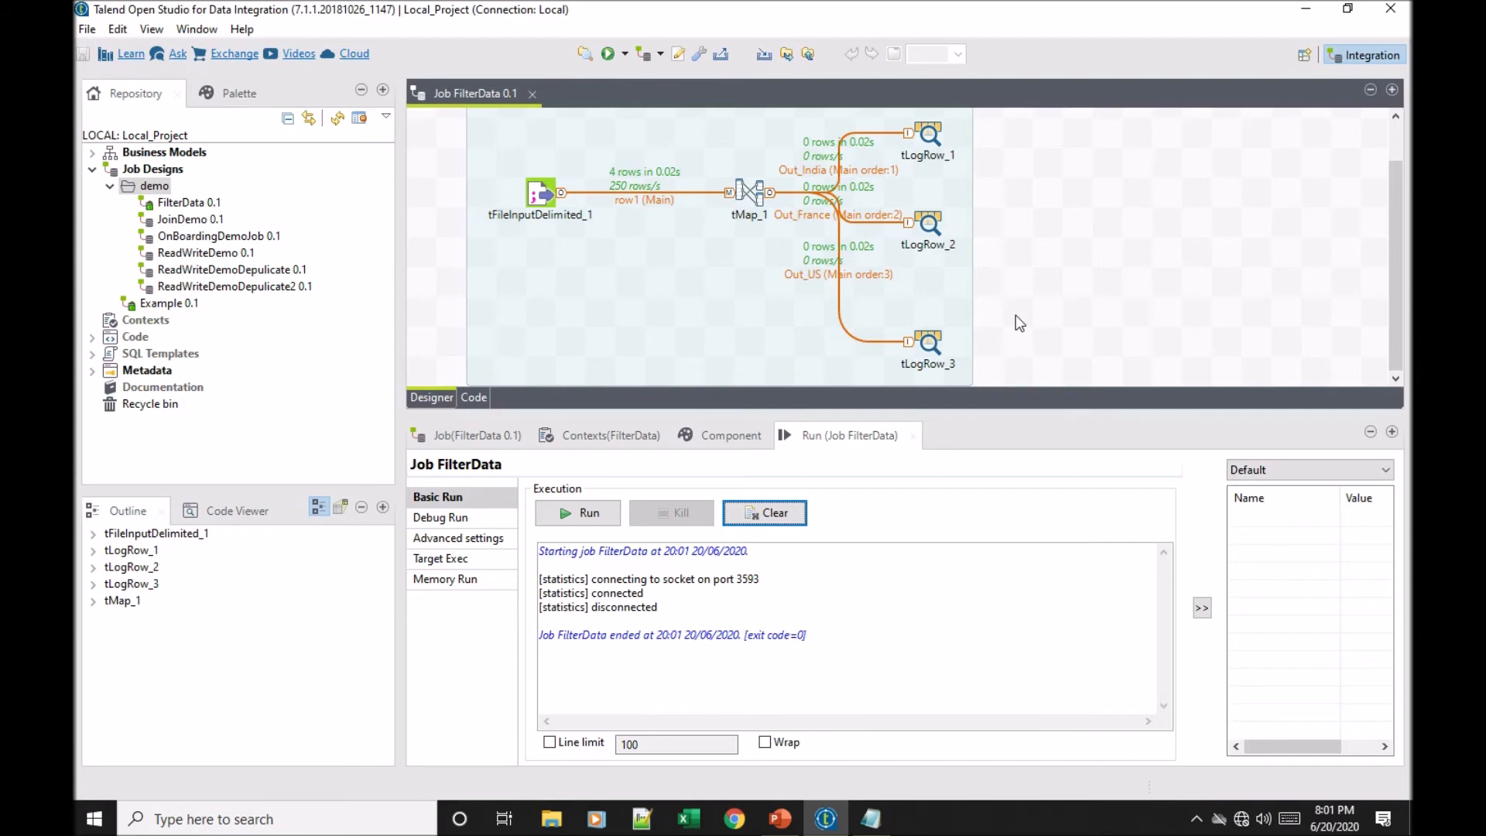
left_click(870, 821)
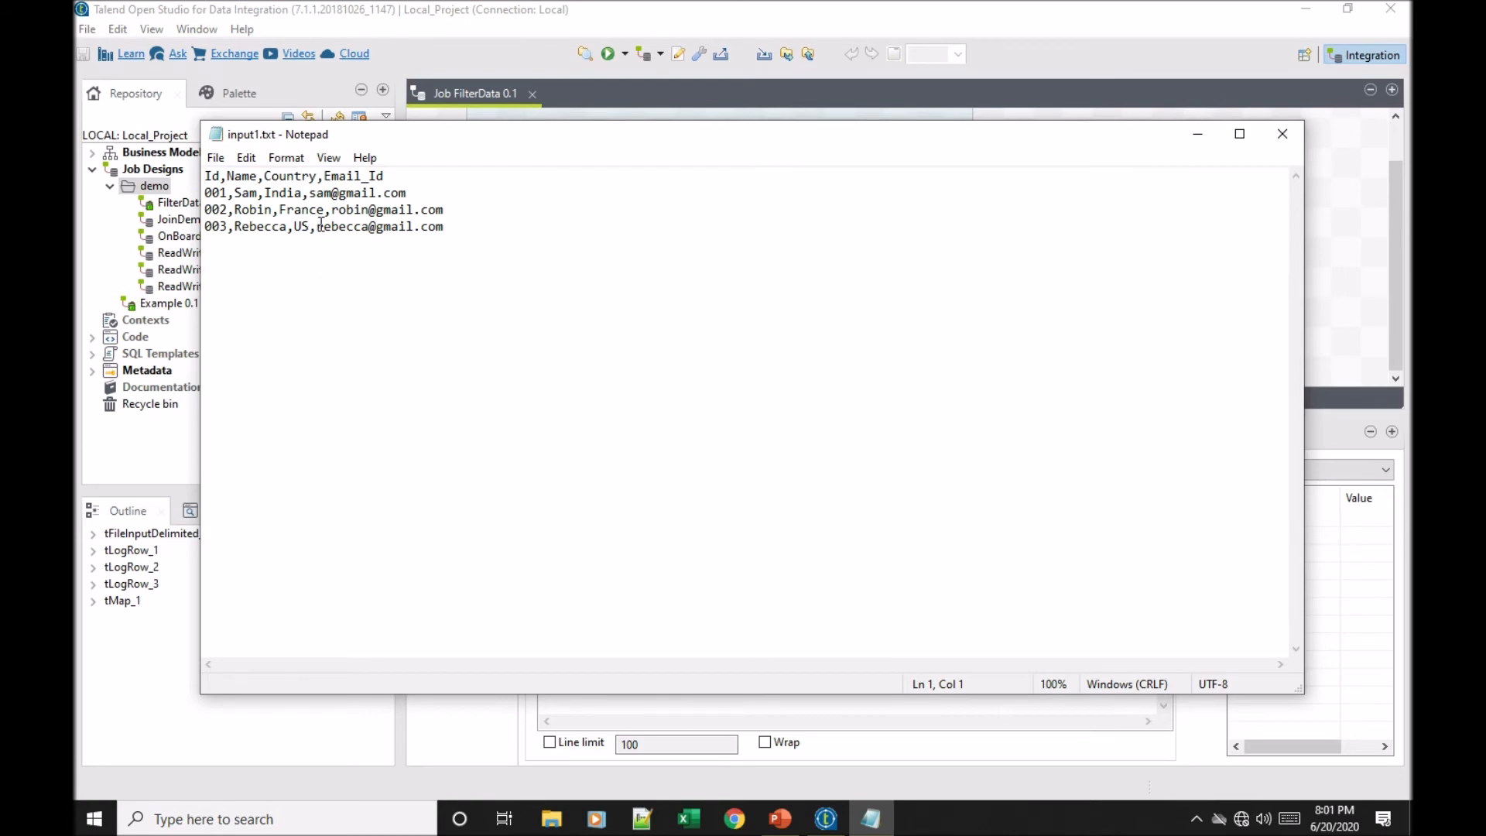
left_click(1284, 133)
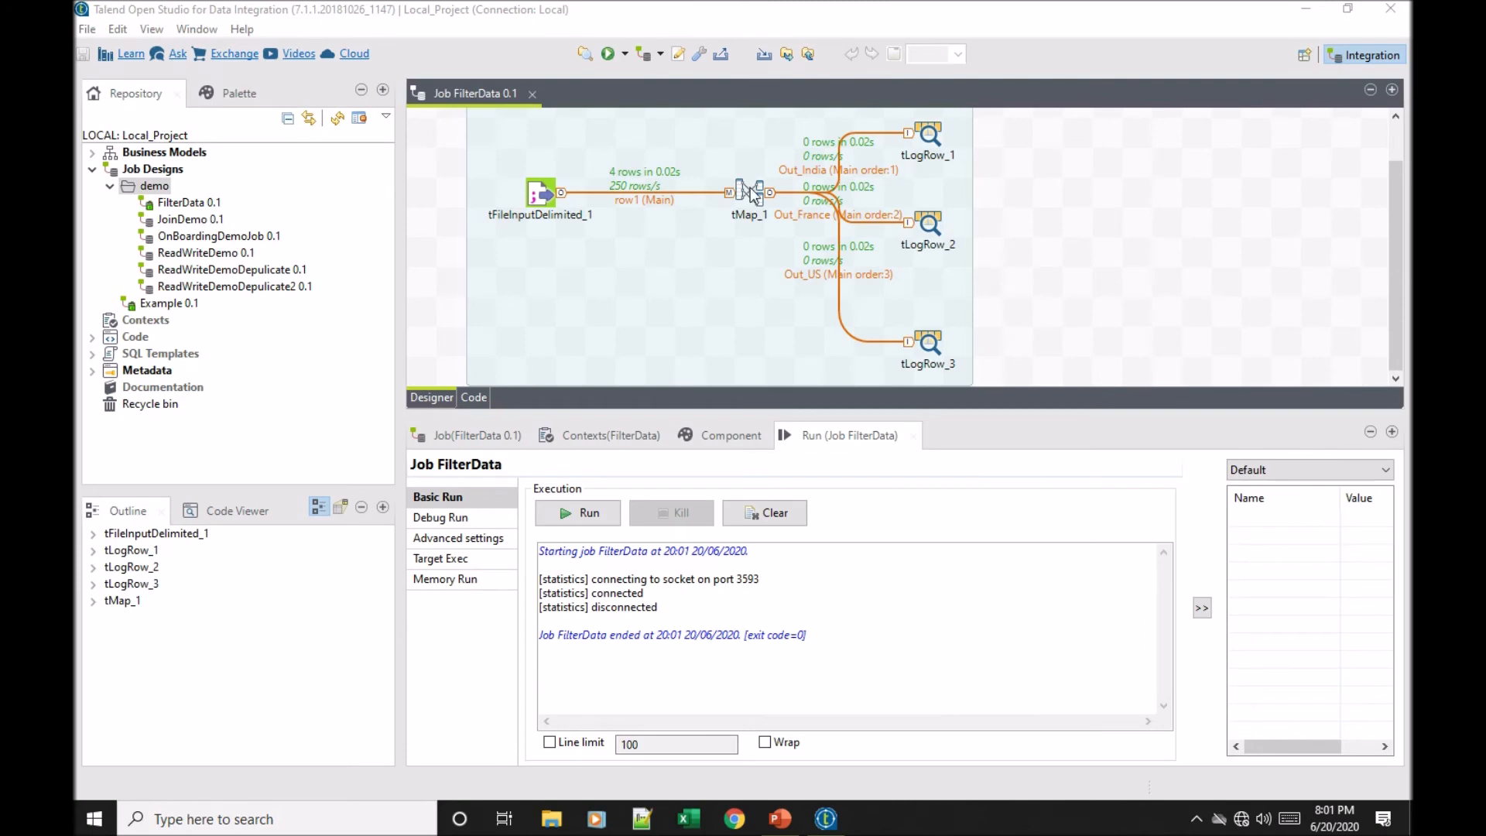
Step: Reopen the Out_India filter of tMap_1 in the Expression Builder and remove the equals method from the expression
left_click(750, 190)
double_click(750, 189)
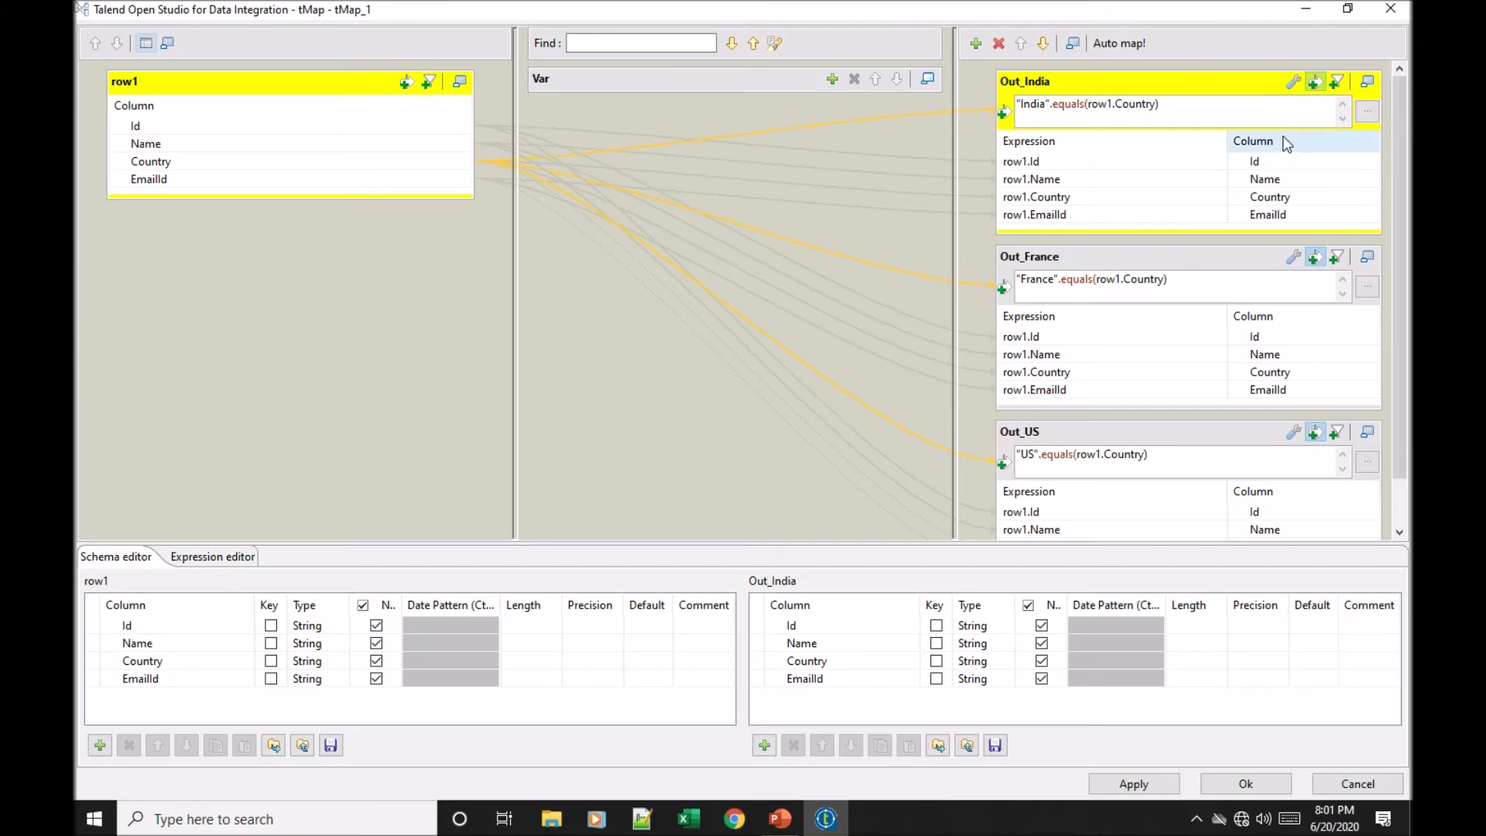
left_click(1367, 116)
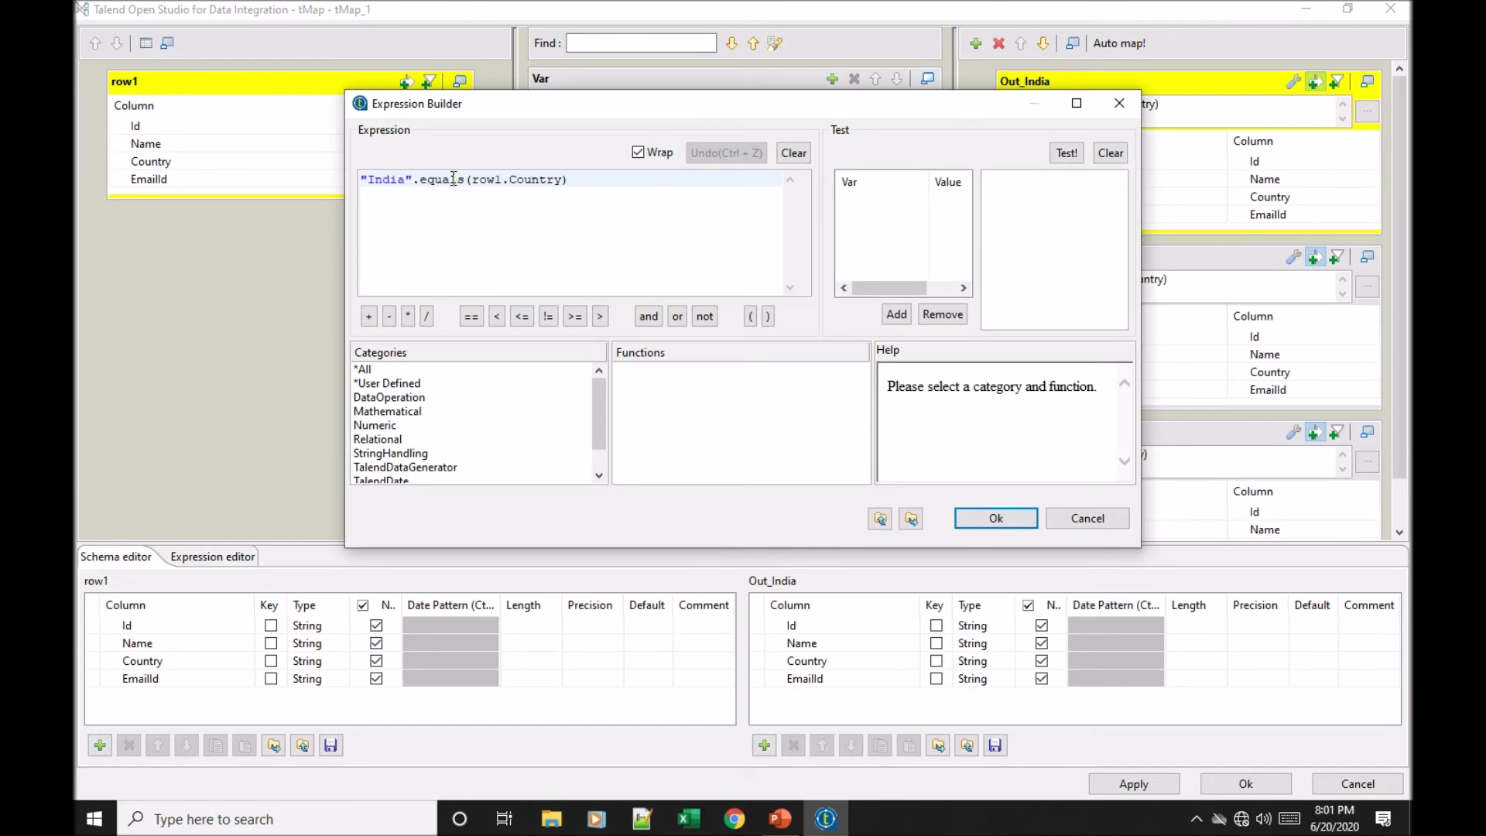
double_click(428, 180)
left_click(467, 179)
key("BackSpace")
key("BackSpace")
key("BackSpace")
key("BackSpace")
key("BackSpace")
key("BackSpace")
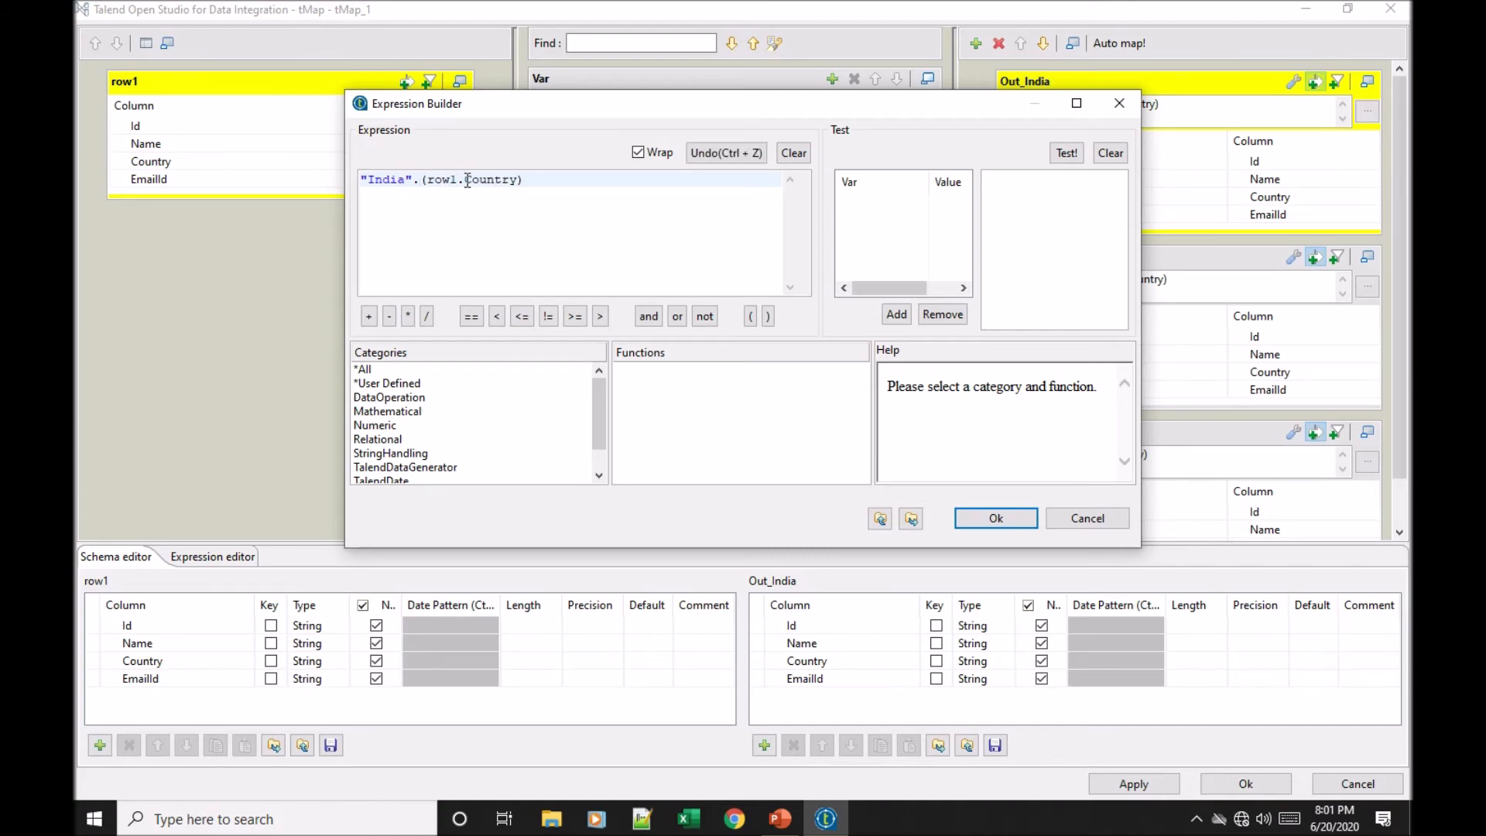
Step: Try to re-enter the equals method after "India". in the Out_India filter expression using code completion
key("ctrl+space")
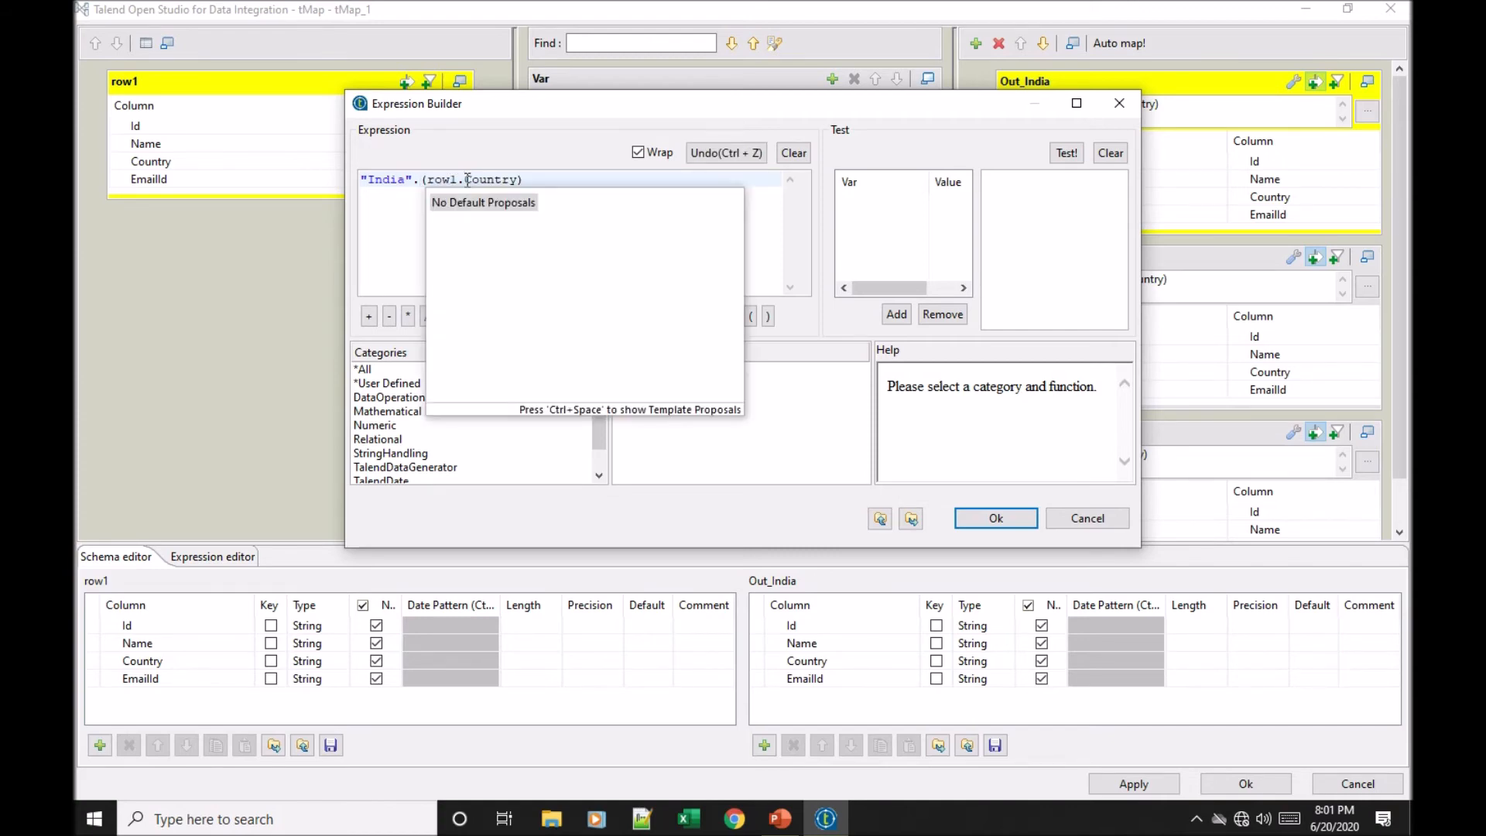
left_click(392, 216)
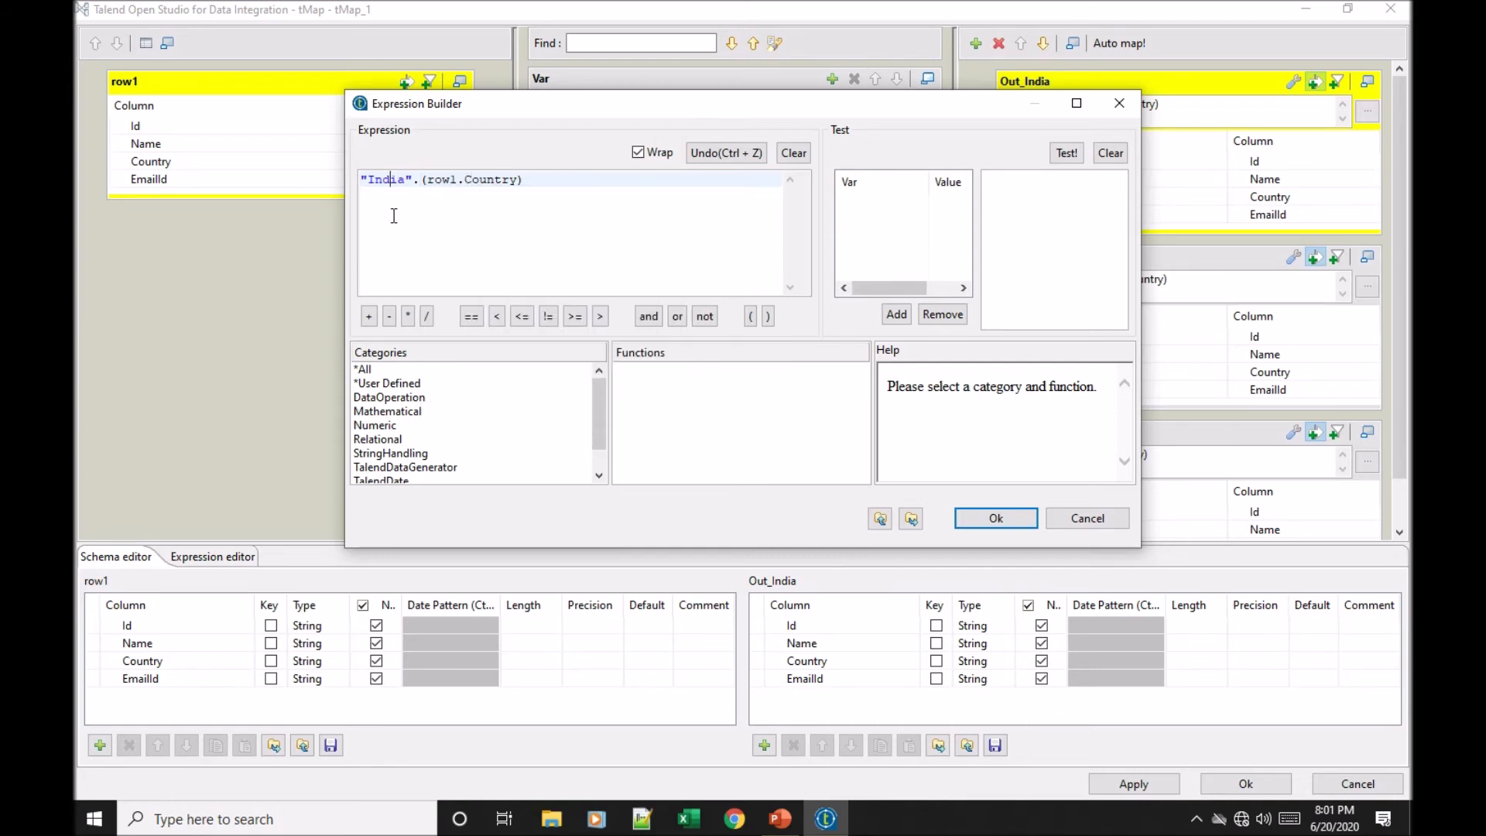
left_click(423, 180)
type("eq")
key("ctrl+space")
key("BackSpace")
key("shift+F10")
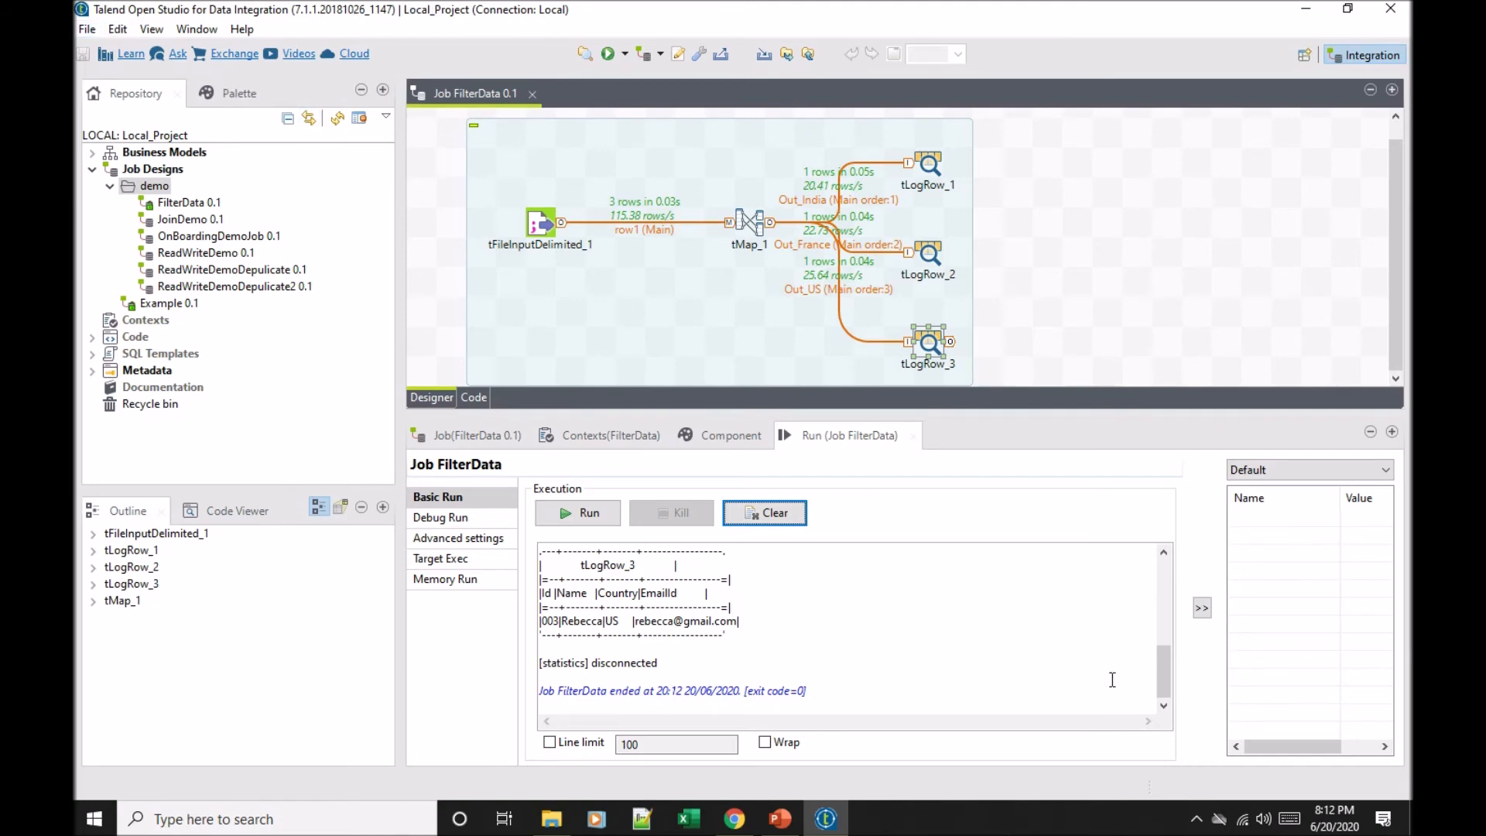
Step: Review the console output of the run and the field separator setting of tFileInputDelimited_1
left_click(1162, 686)
left_click_drag(1162, 686, 1164, 563)
double_click(538, 226)
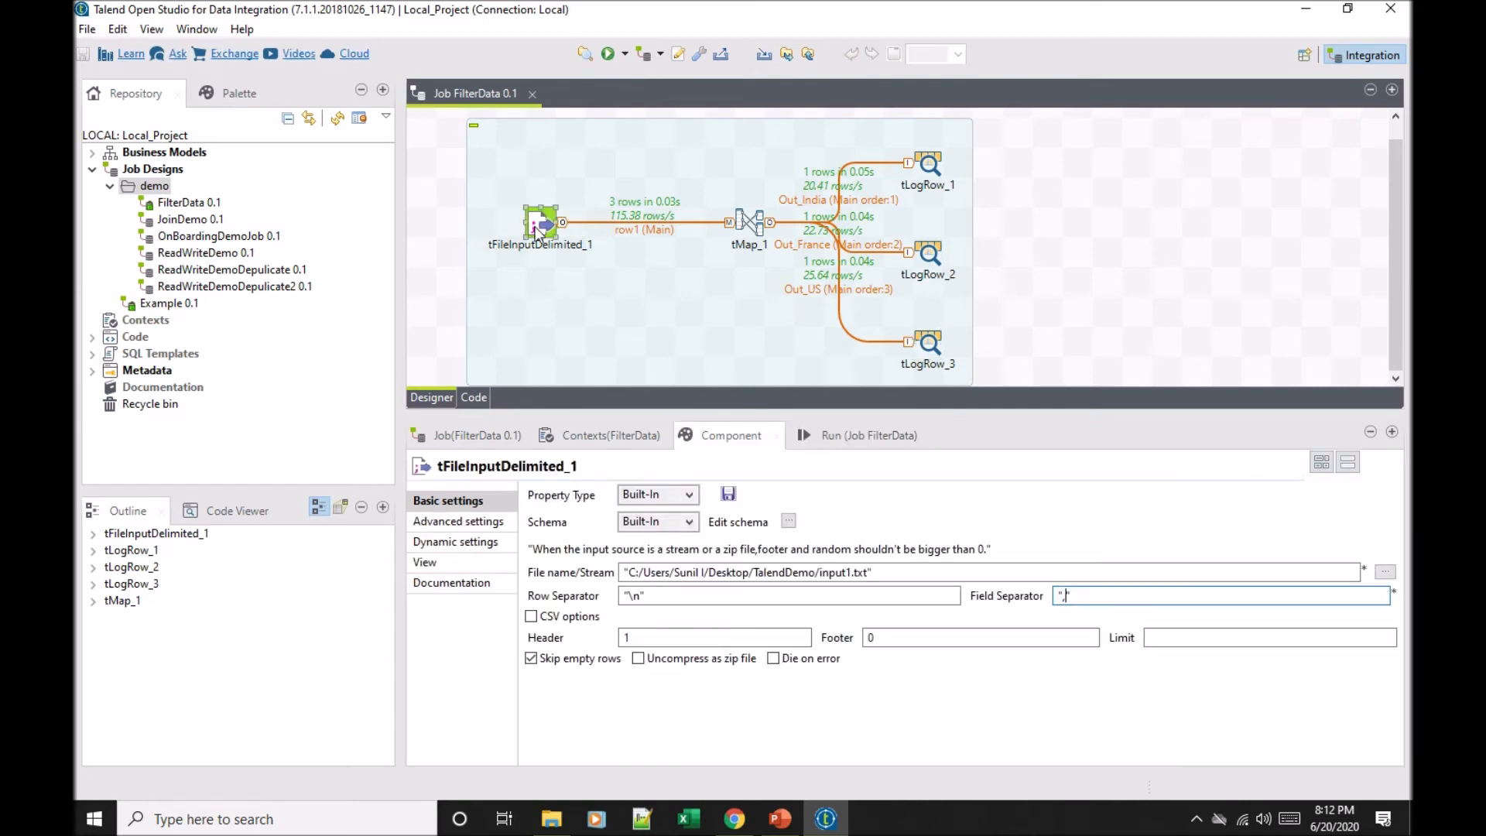
left_click(1064, 596)
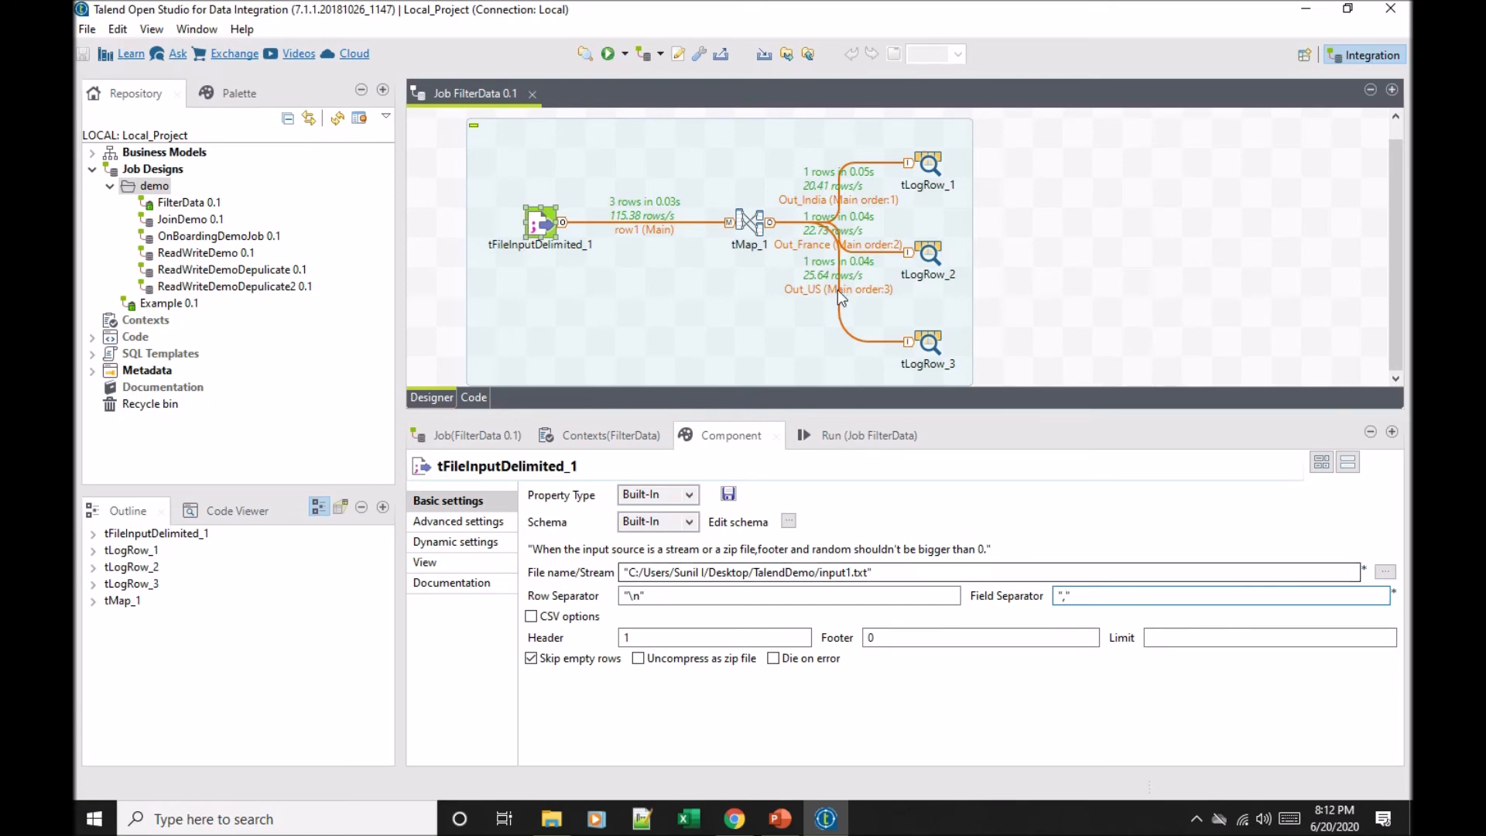
Step: Run the FilterData job again and check the country rows printed by tLogRow_1, tLogRow_2 and tLogRow_3
key("F6")
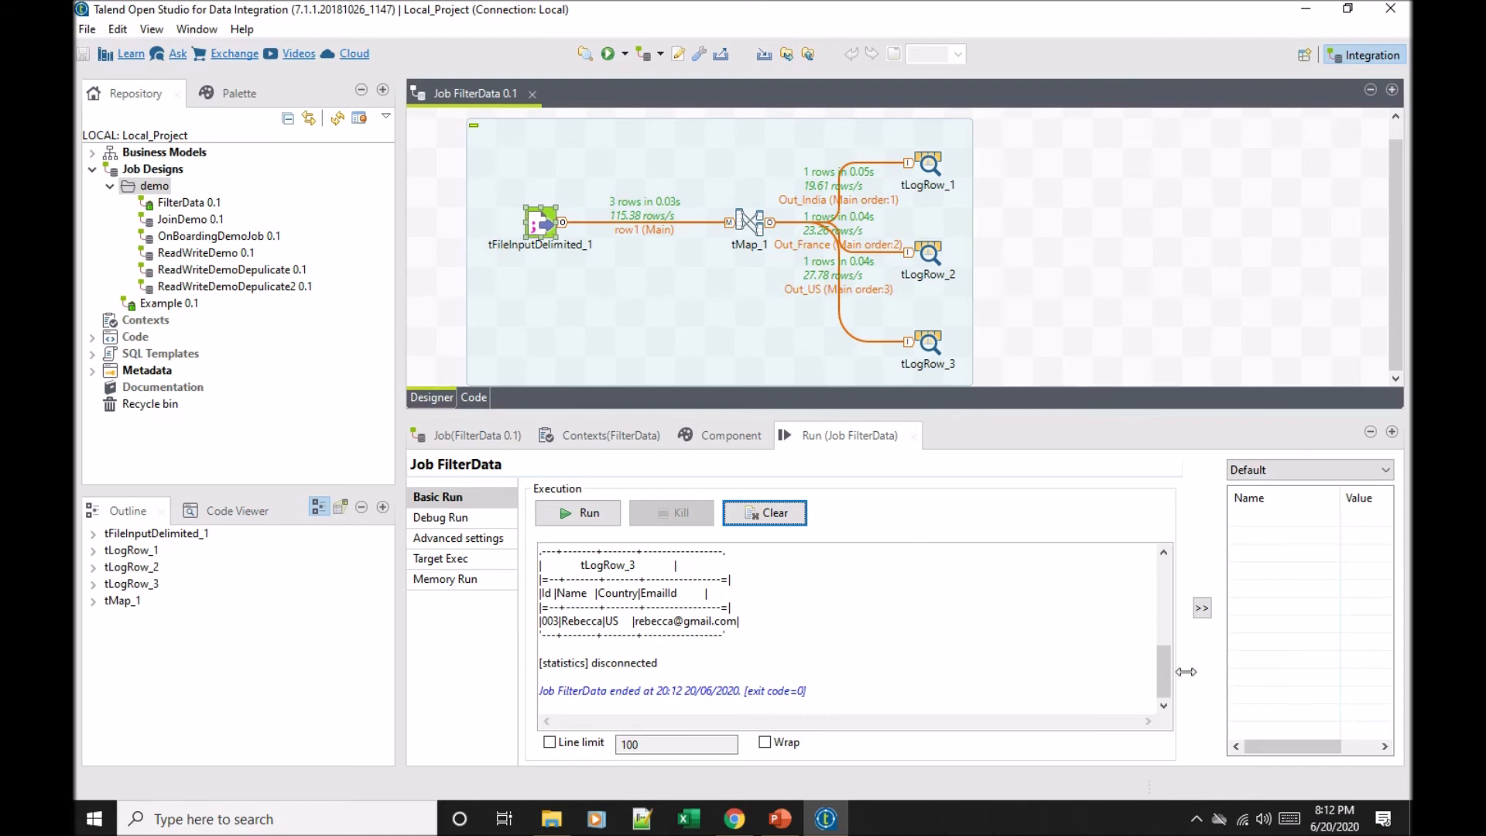
left_click_drag(1165, 667, 1164, 579)
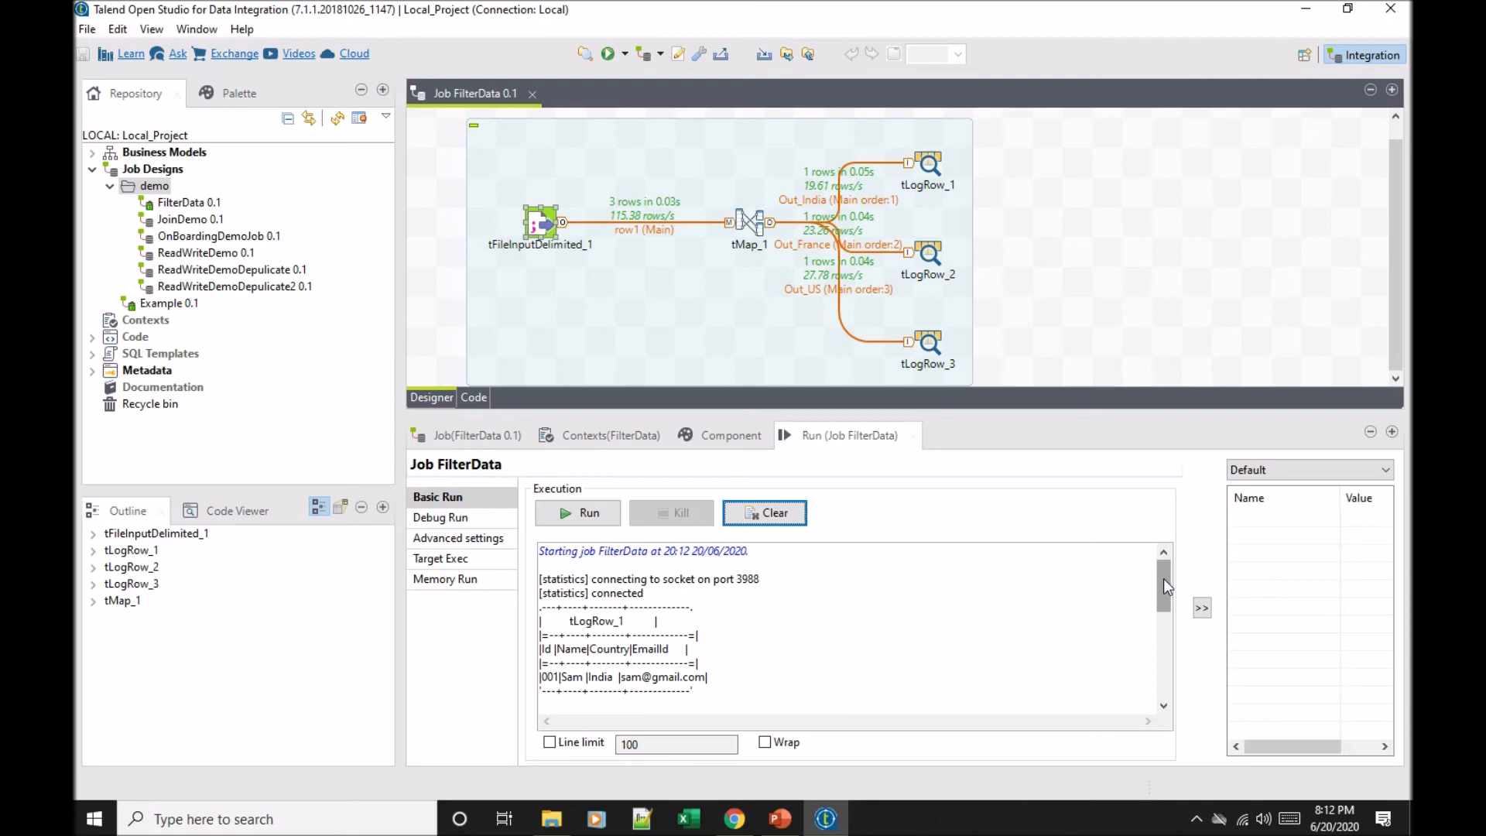
left_click(608, 678)
double_click(609, 678)
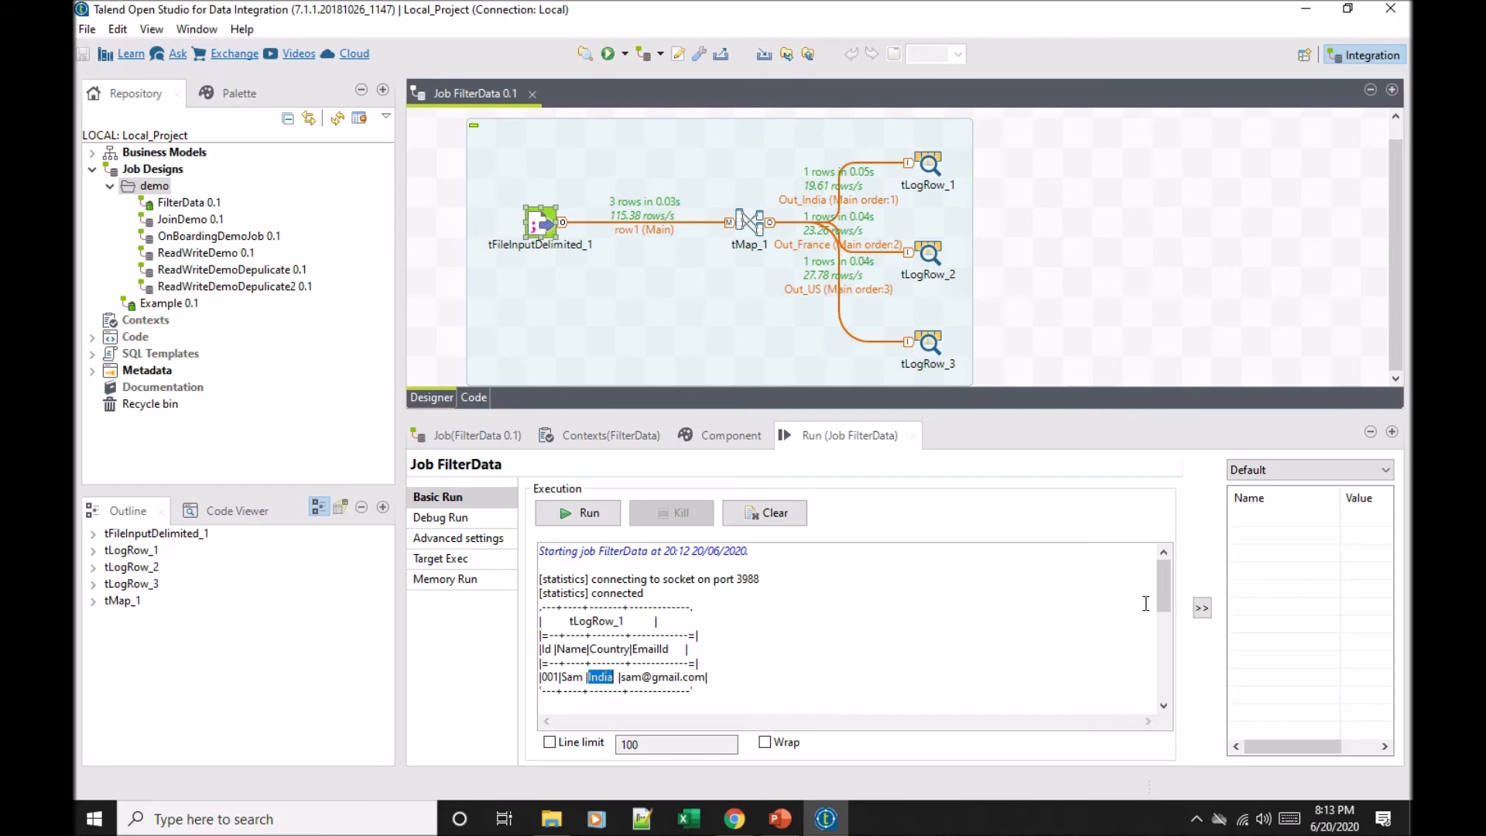
left_click_drag(1170, 600, 1169, 630)
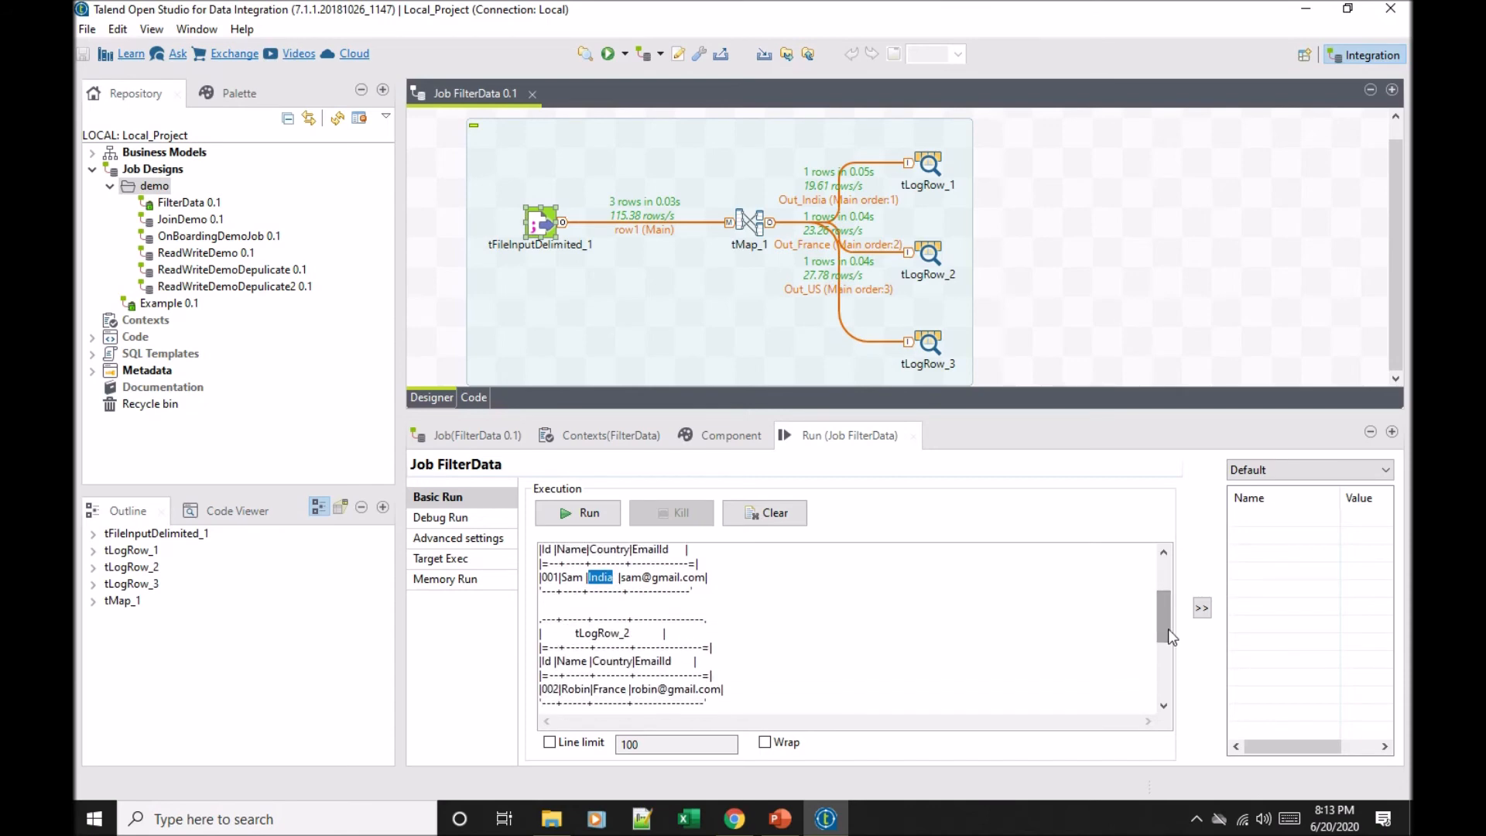
left_click_drag(1168, 629, 1169, 699)
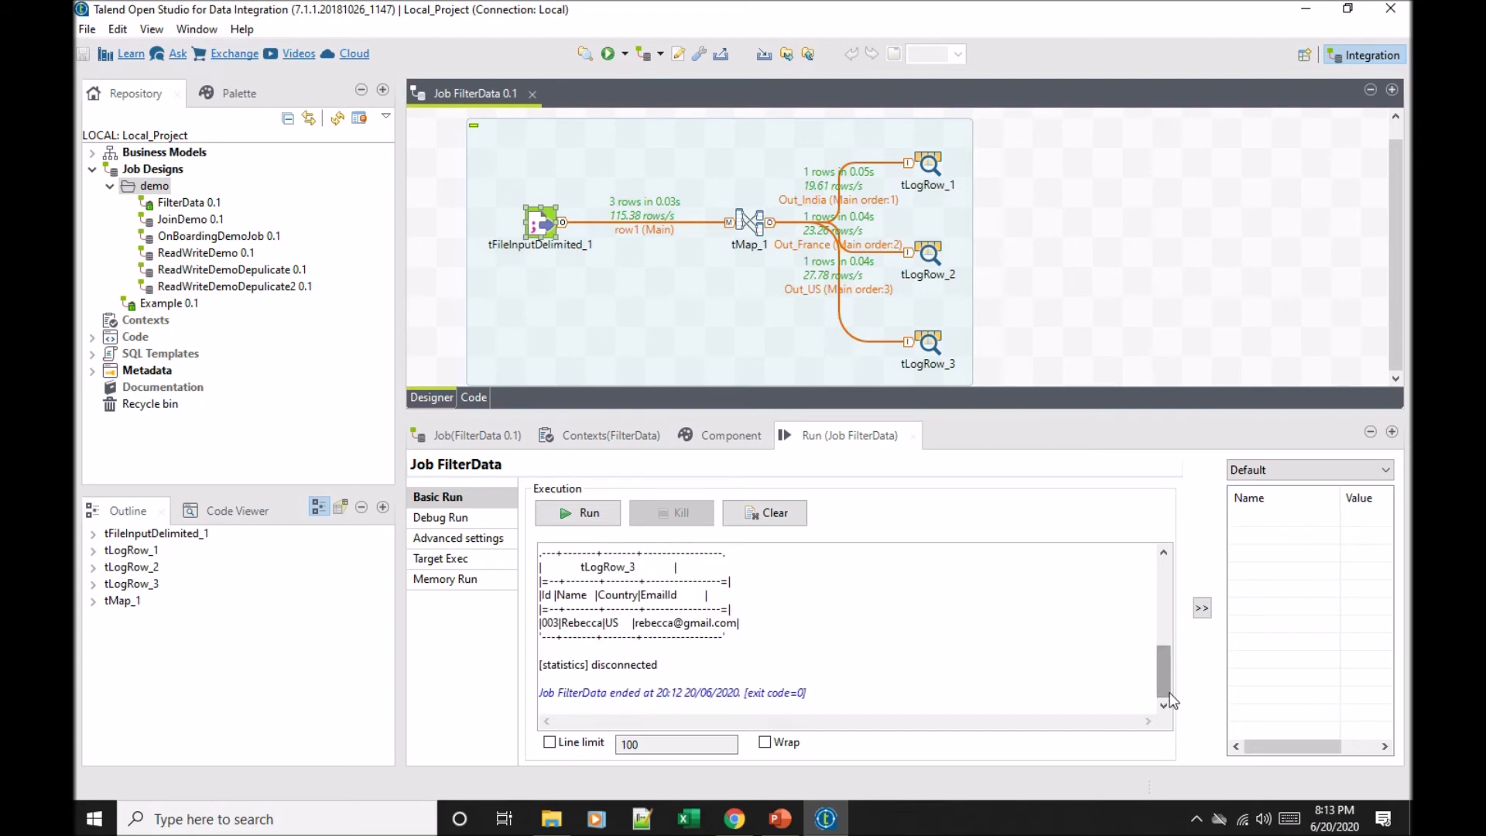
Step: Add a tFileOutputDelimited component to the job and place it beside tLogRow_1
left_click(1140, 225)
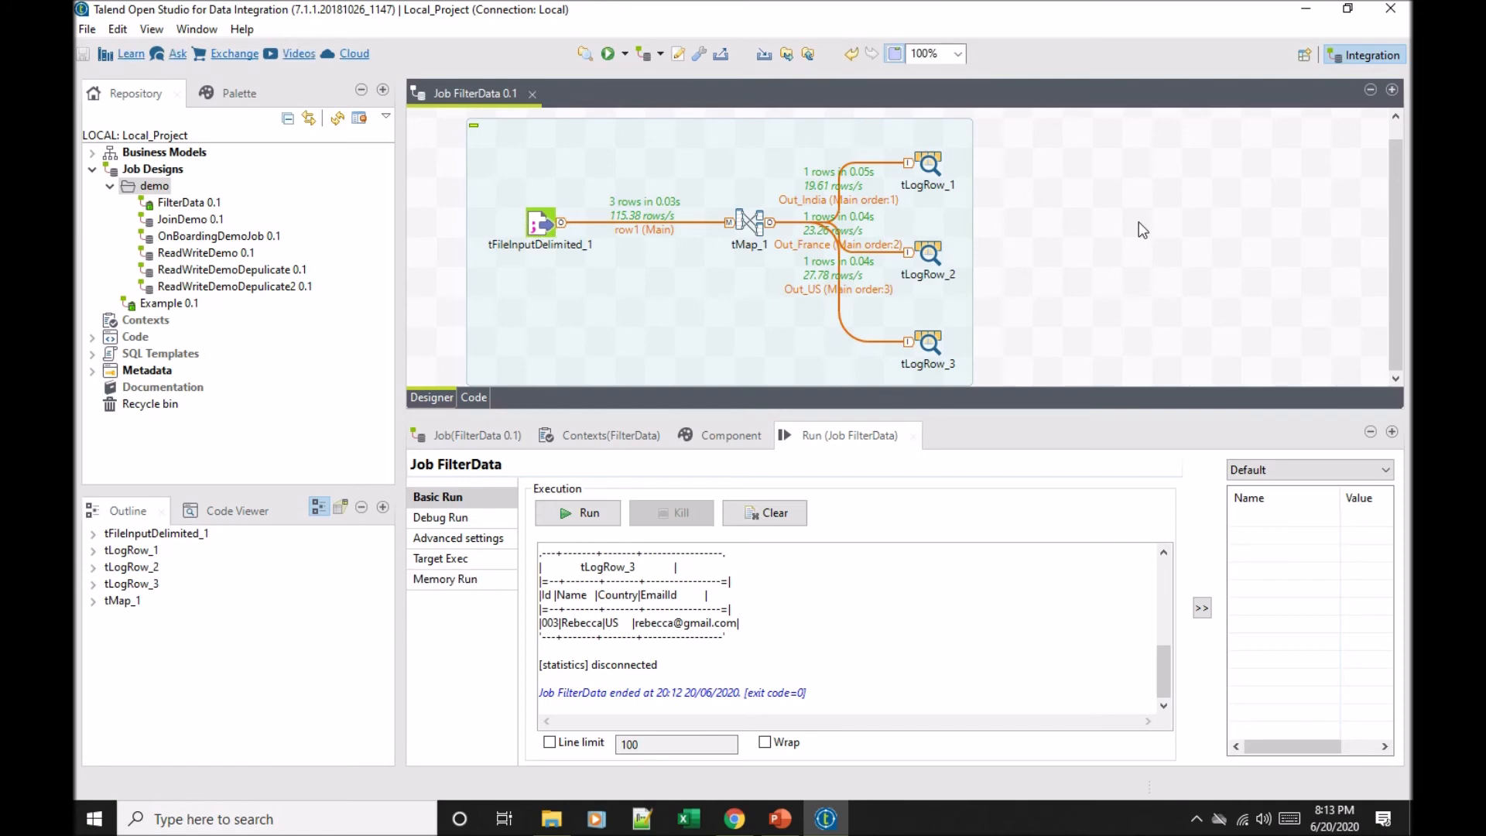
type("tfile")
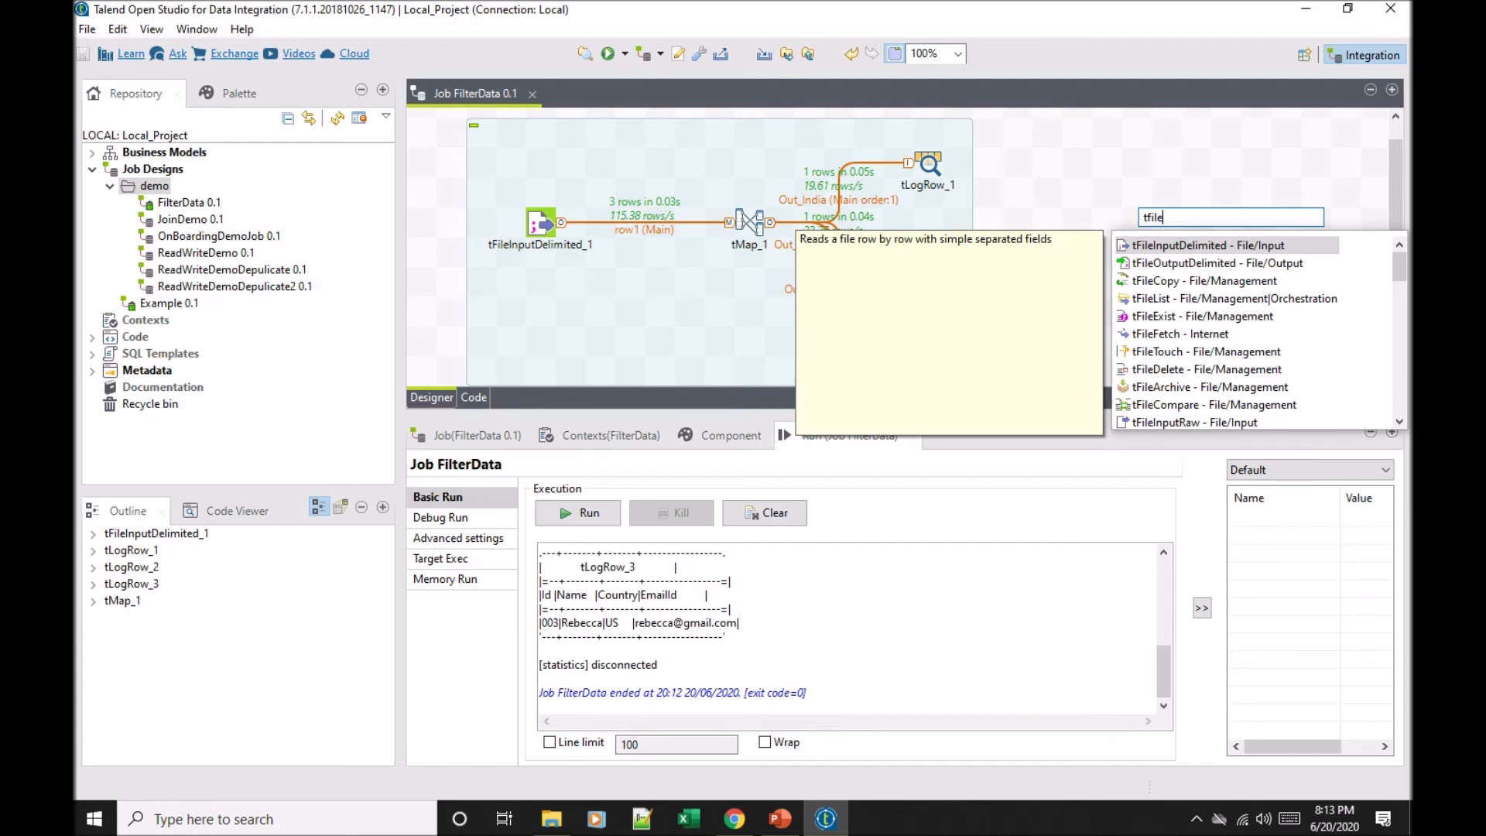
key("Down")
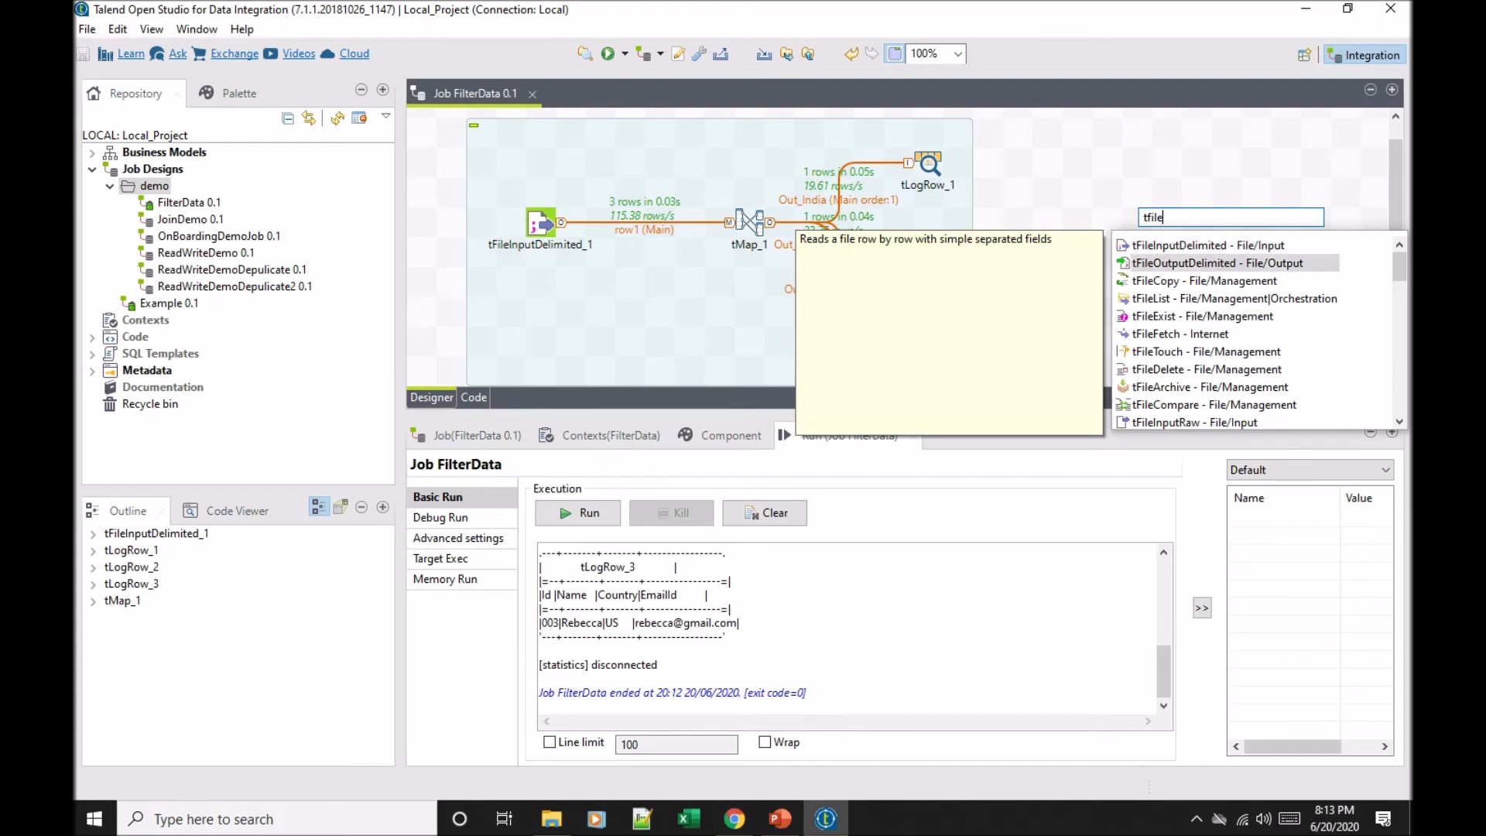
key("Return")
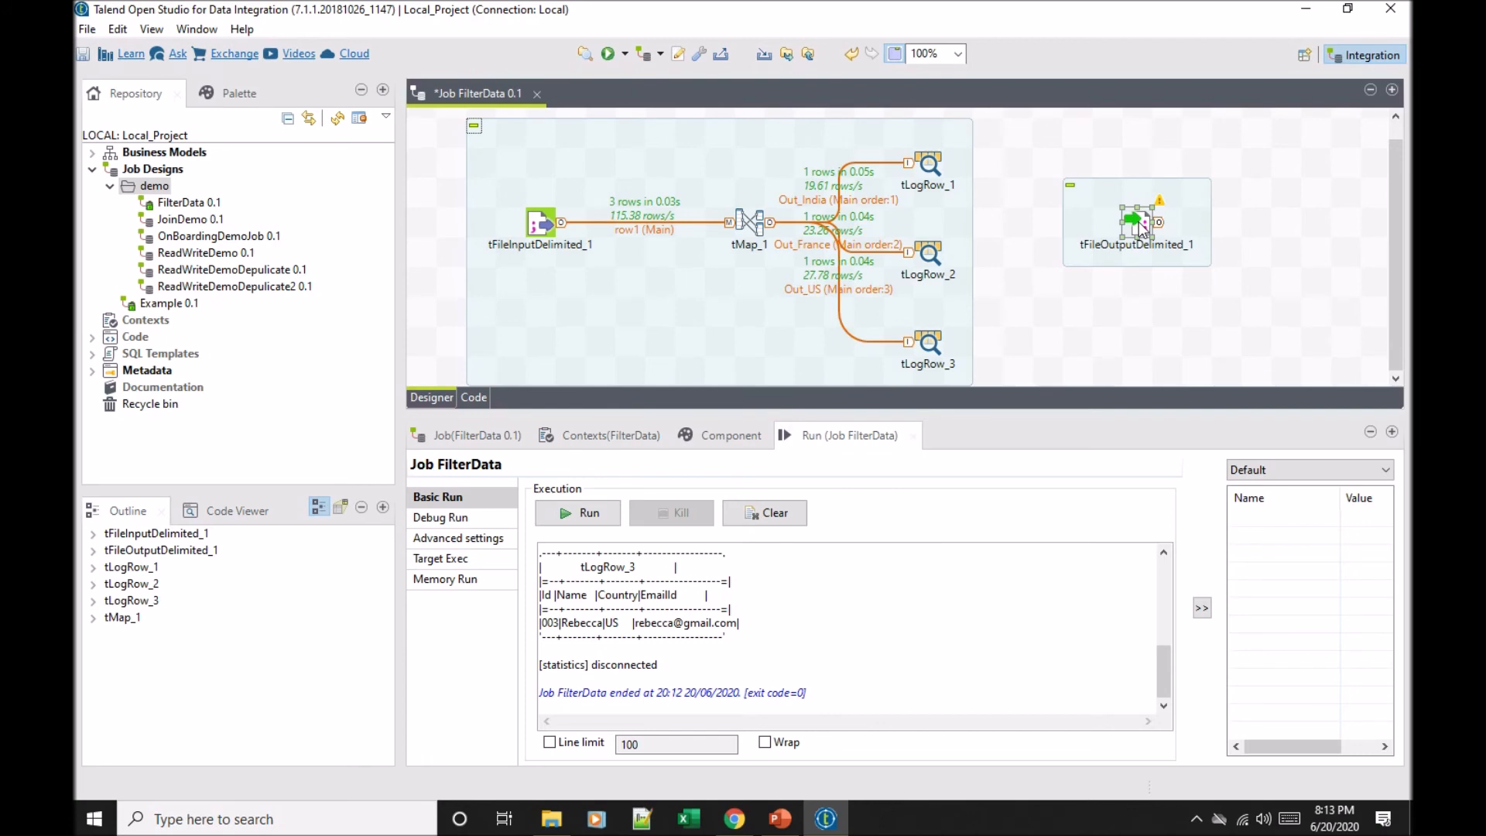
left_click_drag(1141, 226, 1088, 170)
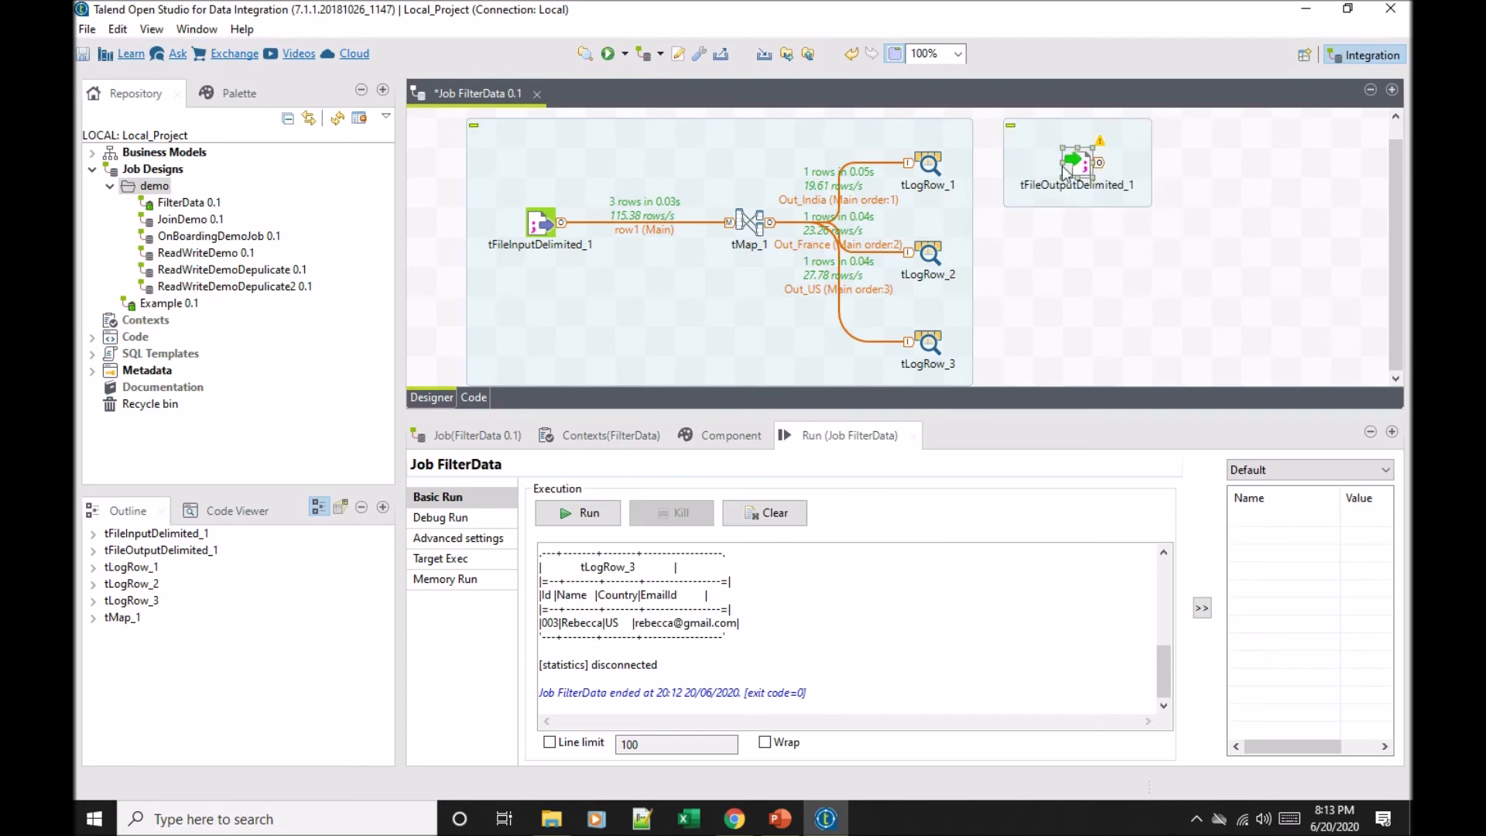
Step: Reconnect the Out_India link to tFileOutputDelimited_1, delete tLogRow_1 and move the output component closer to tMap_1
right_click(931, 172)
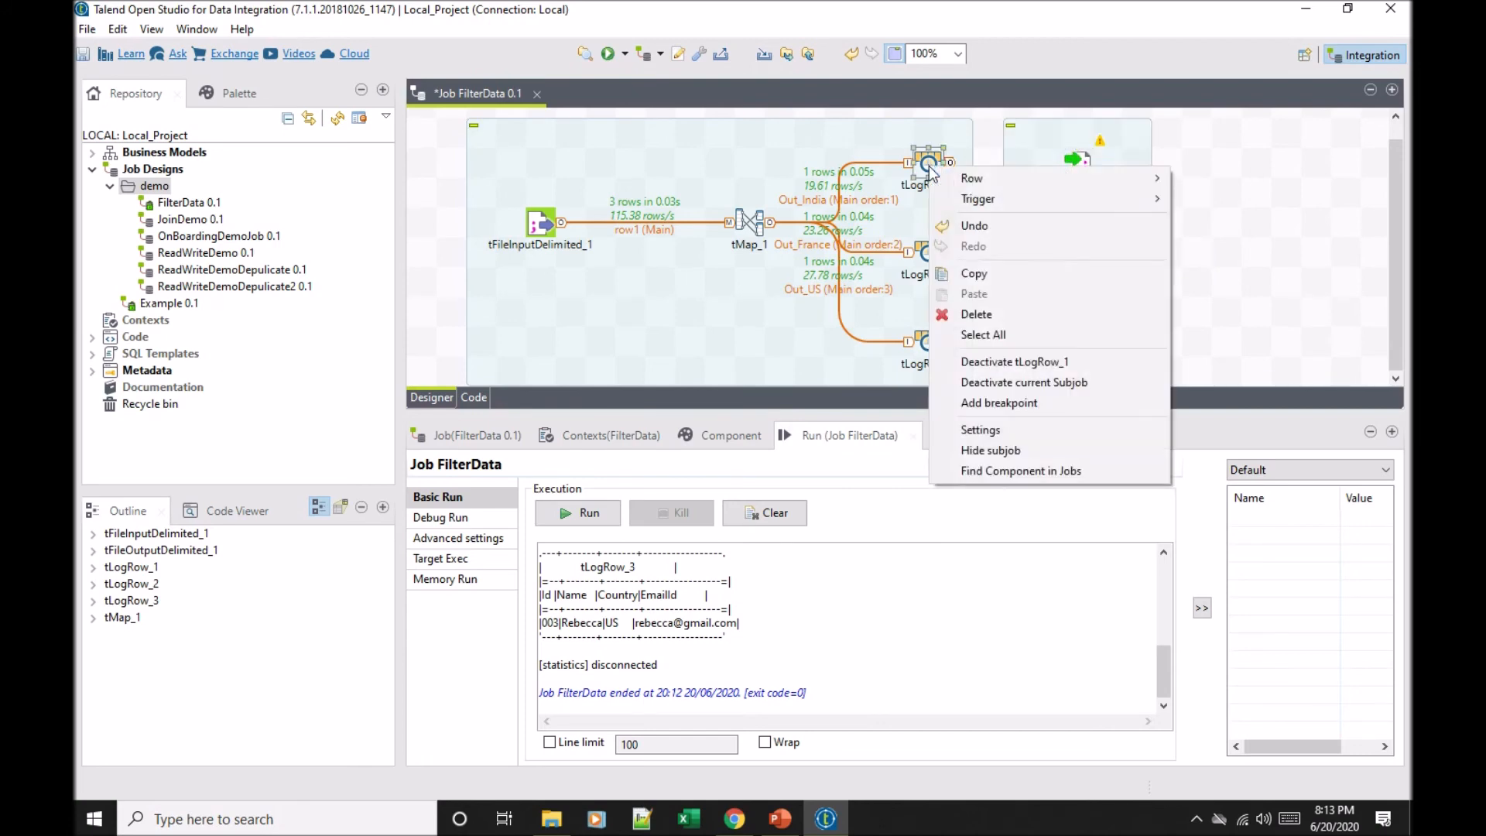
left_click(911, 165)
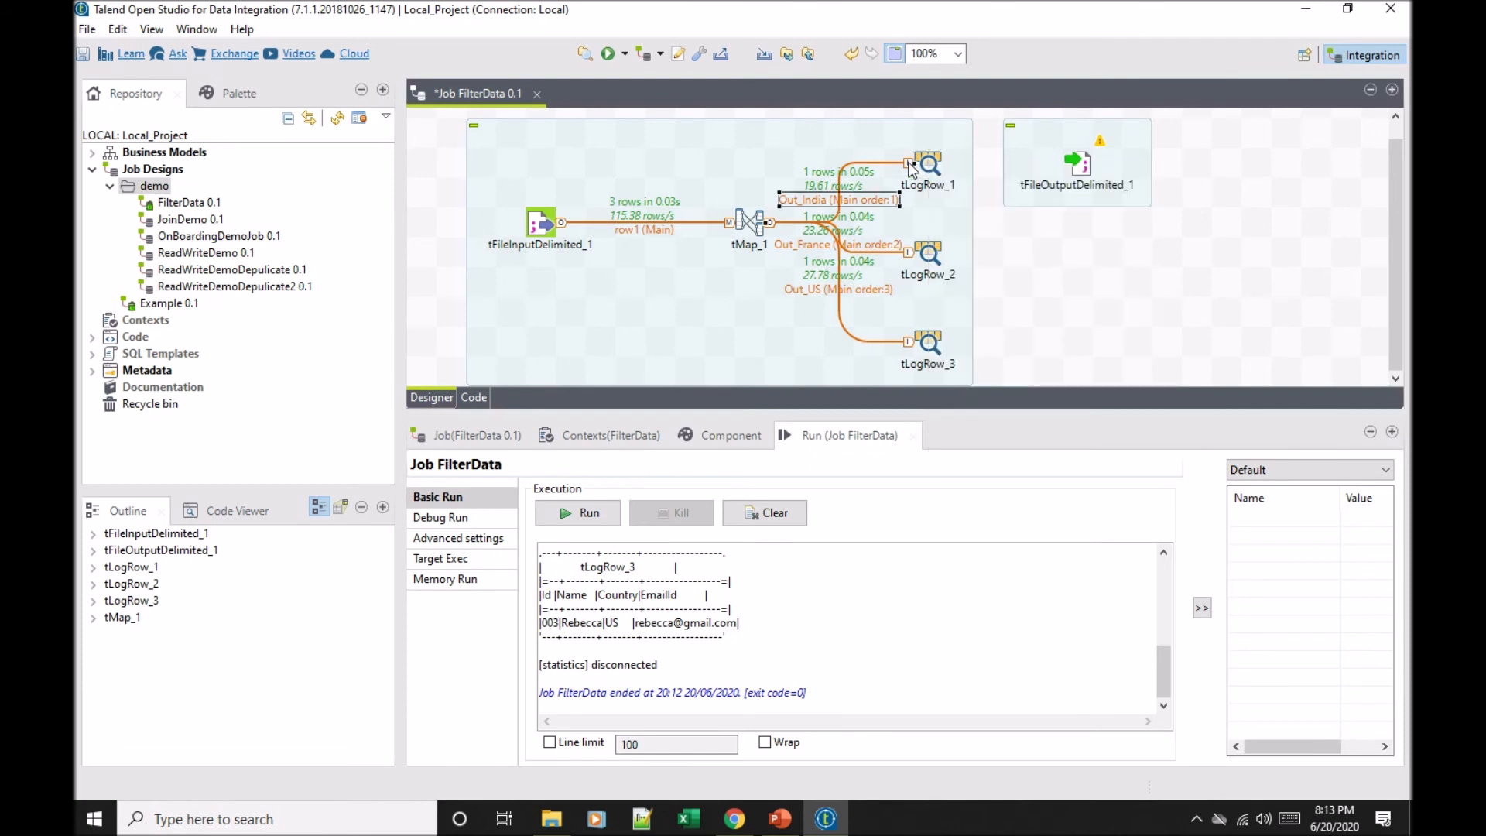
left_click_drag(911, 165, 1072, 161)
left_click(932, 164)
key("Delete")
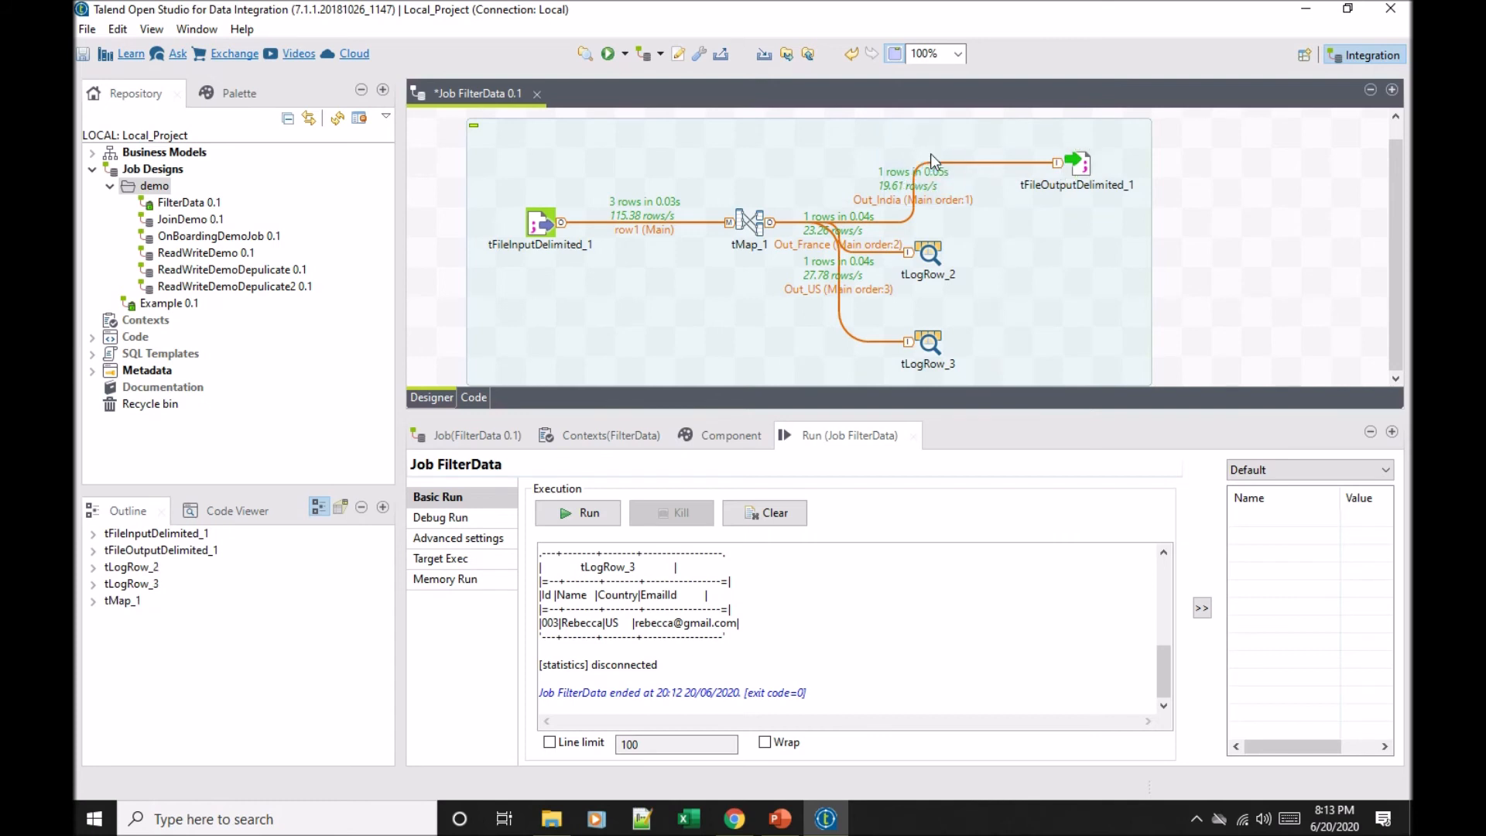
left_click_drag(1092, 161, 1034, 173)
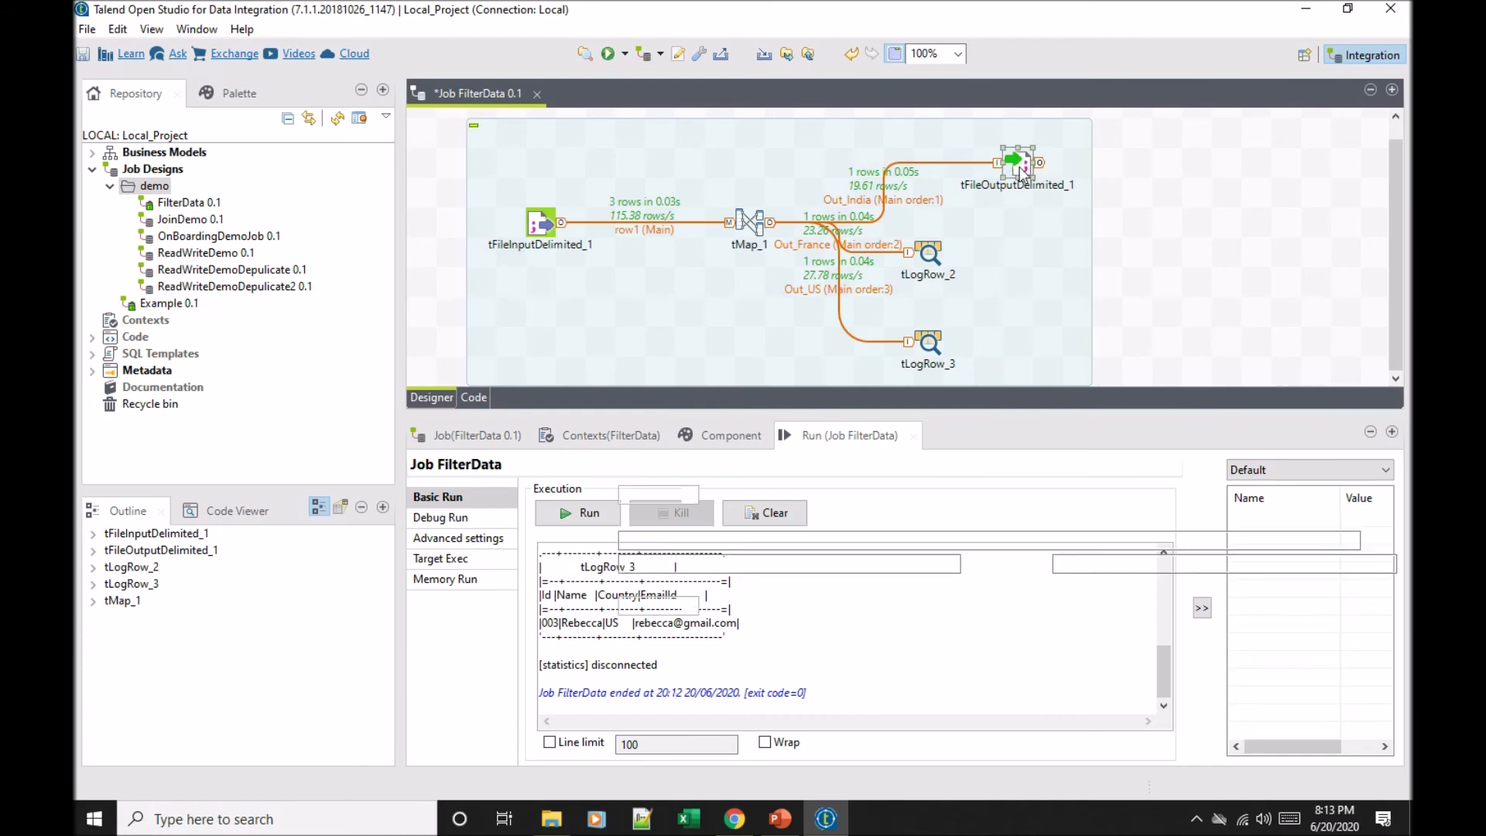
Step: Set the output file of tFileOutputDelimited_1 to outIndia.csv in the TalendDemo folder on the Desktop
double_click(1024, 172)
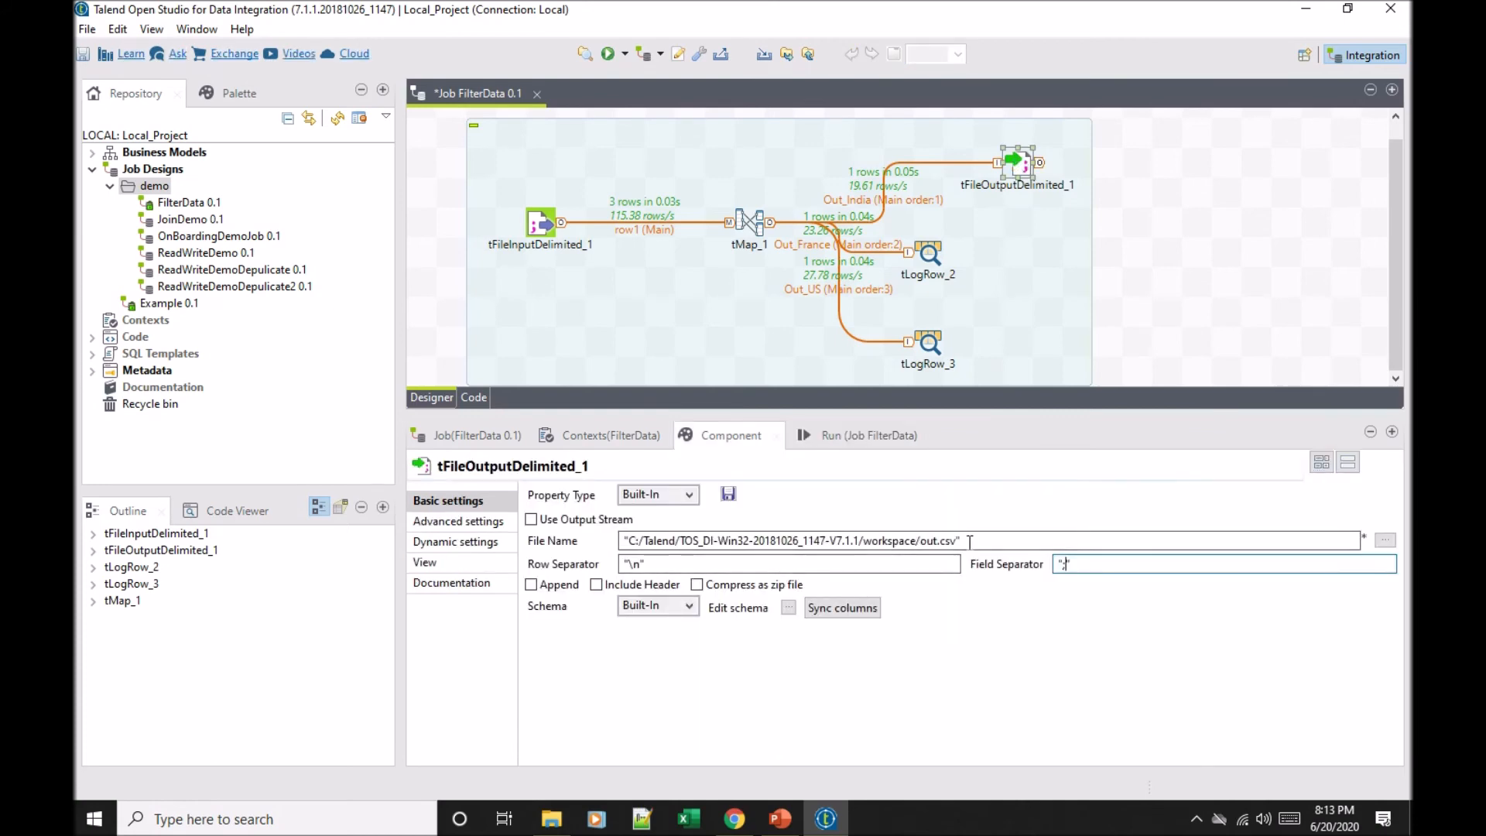
left_click(1387, 542)
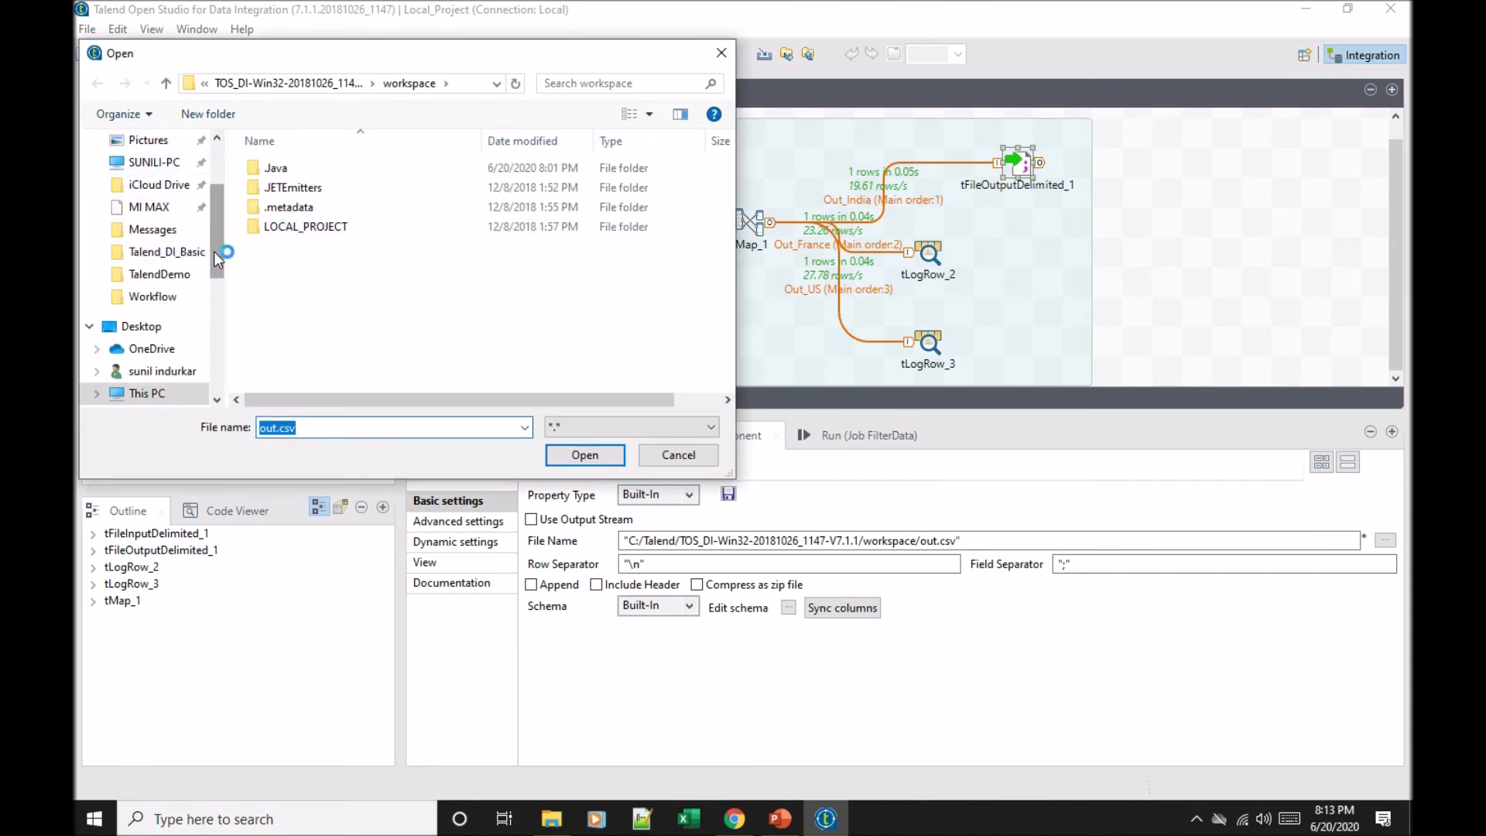
left_click(142, 328)
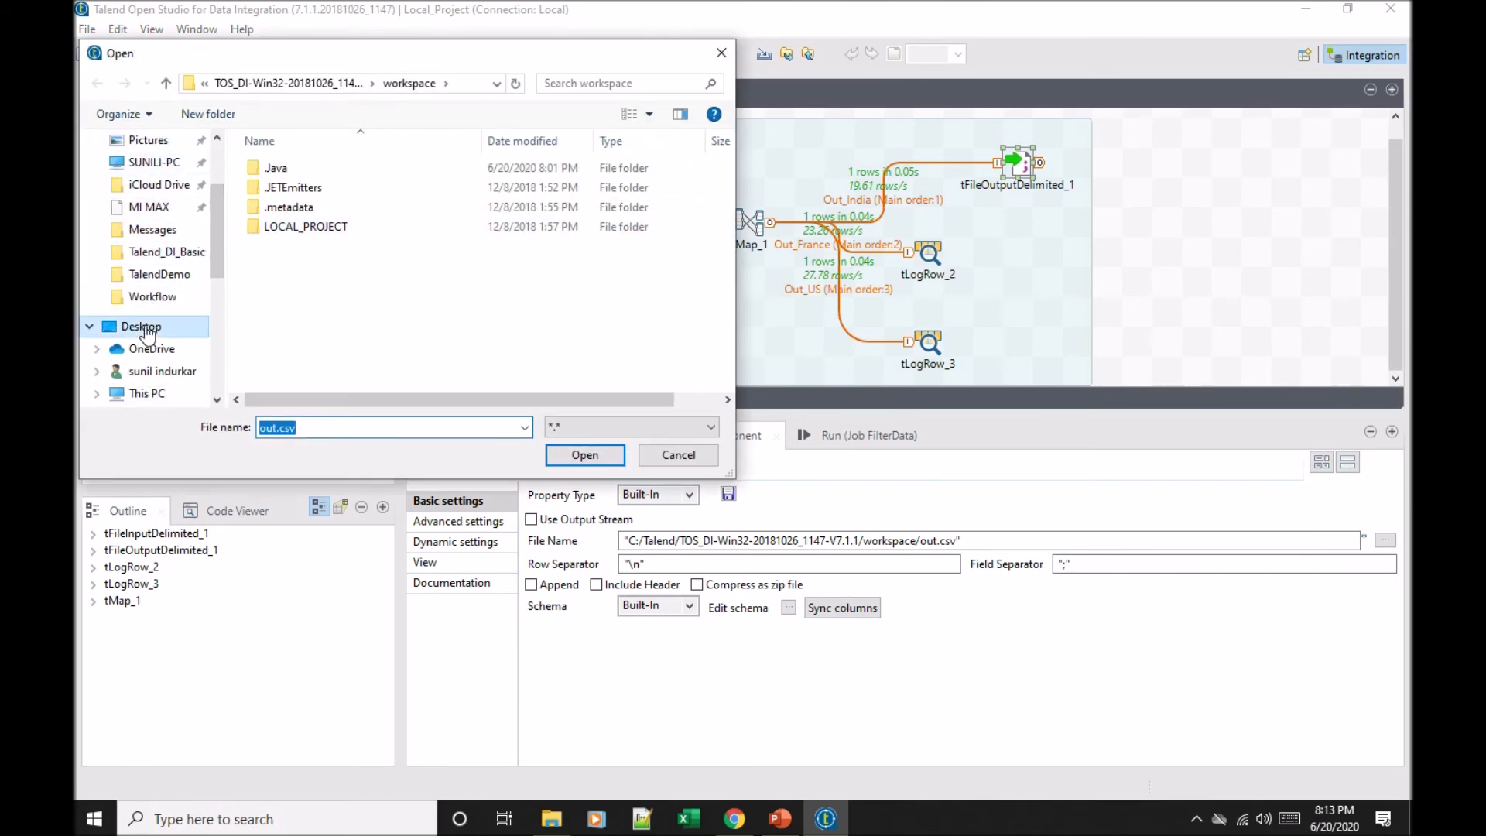
left_click(149, 349)
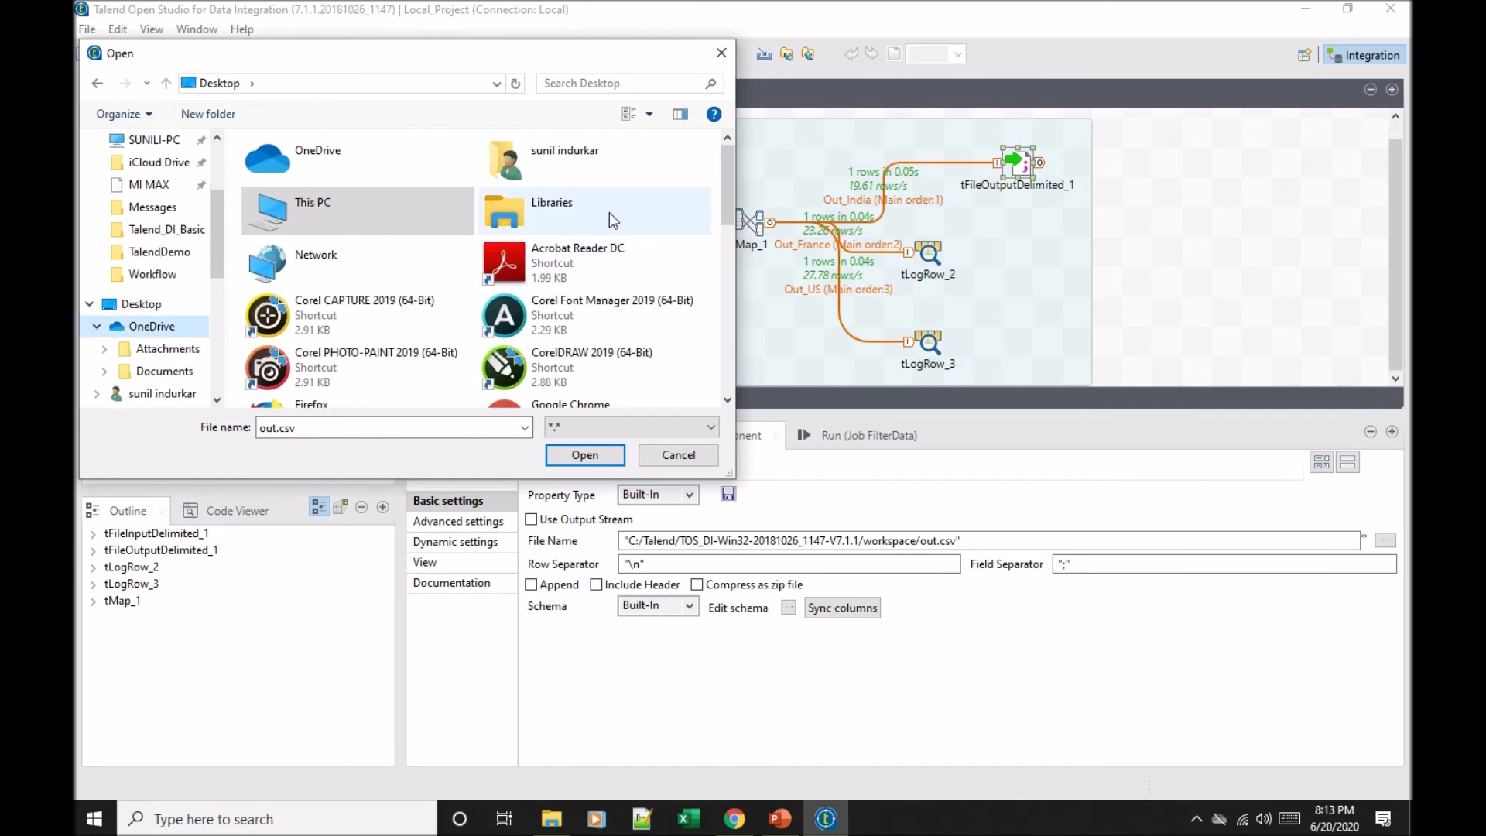
left_click_drag(727, 201, 722, 351)
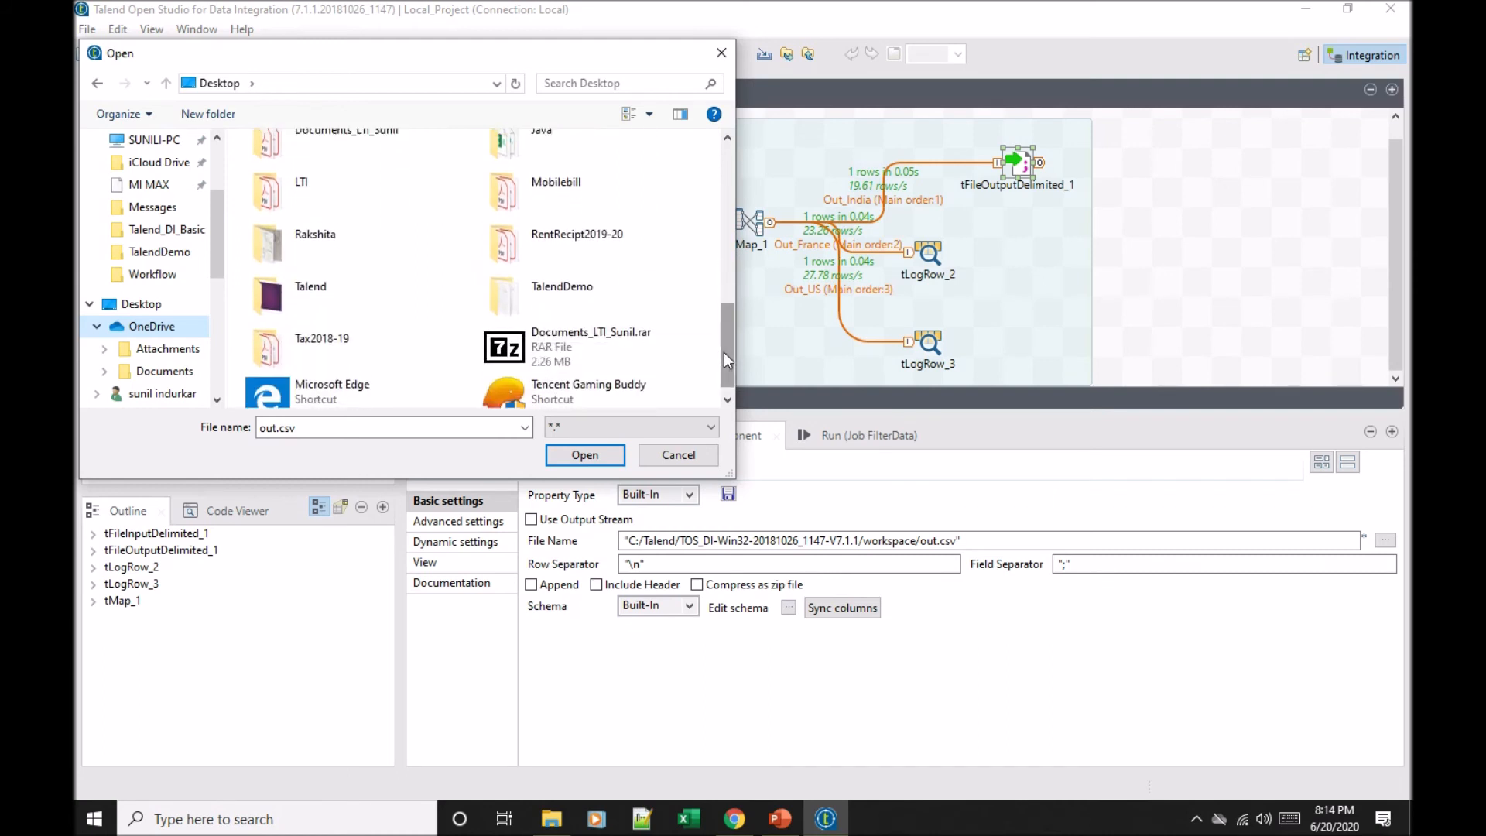
double_click(562, 302)
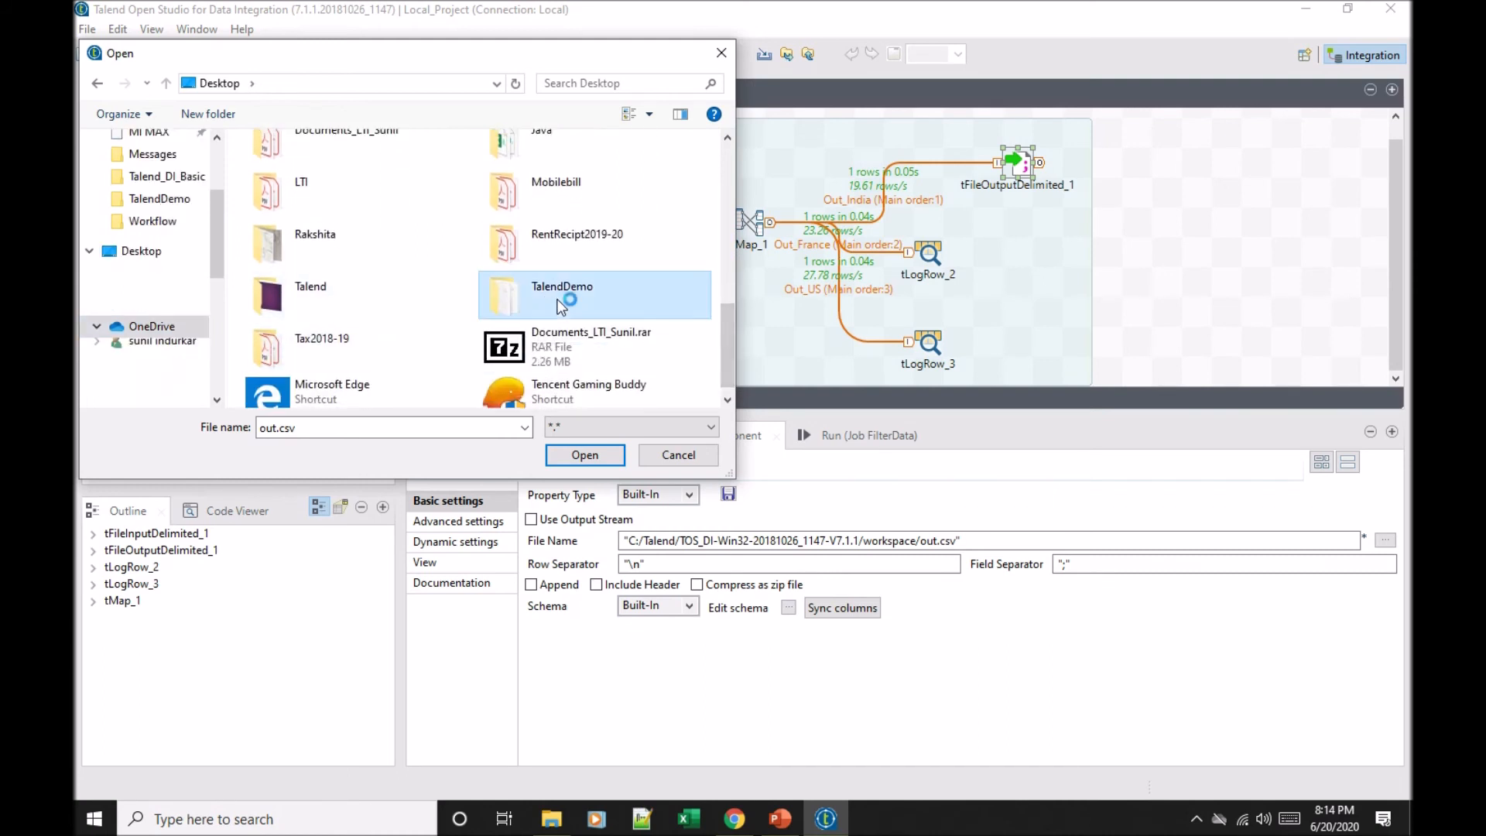
double_click(277, 428)
left_click(277, 428)
type("India")
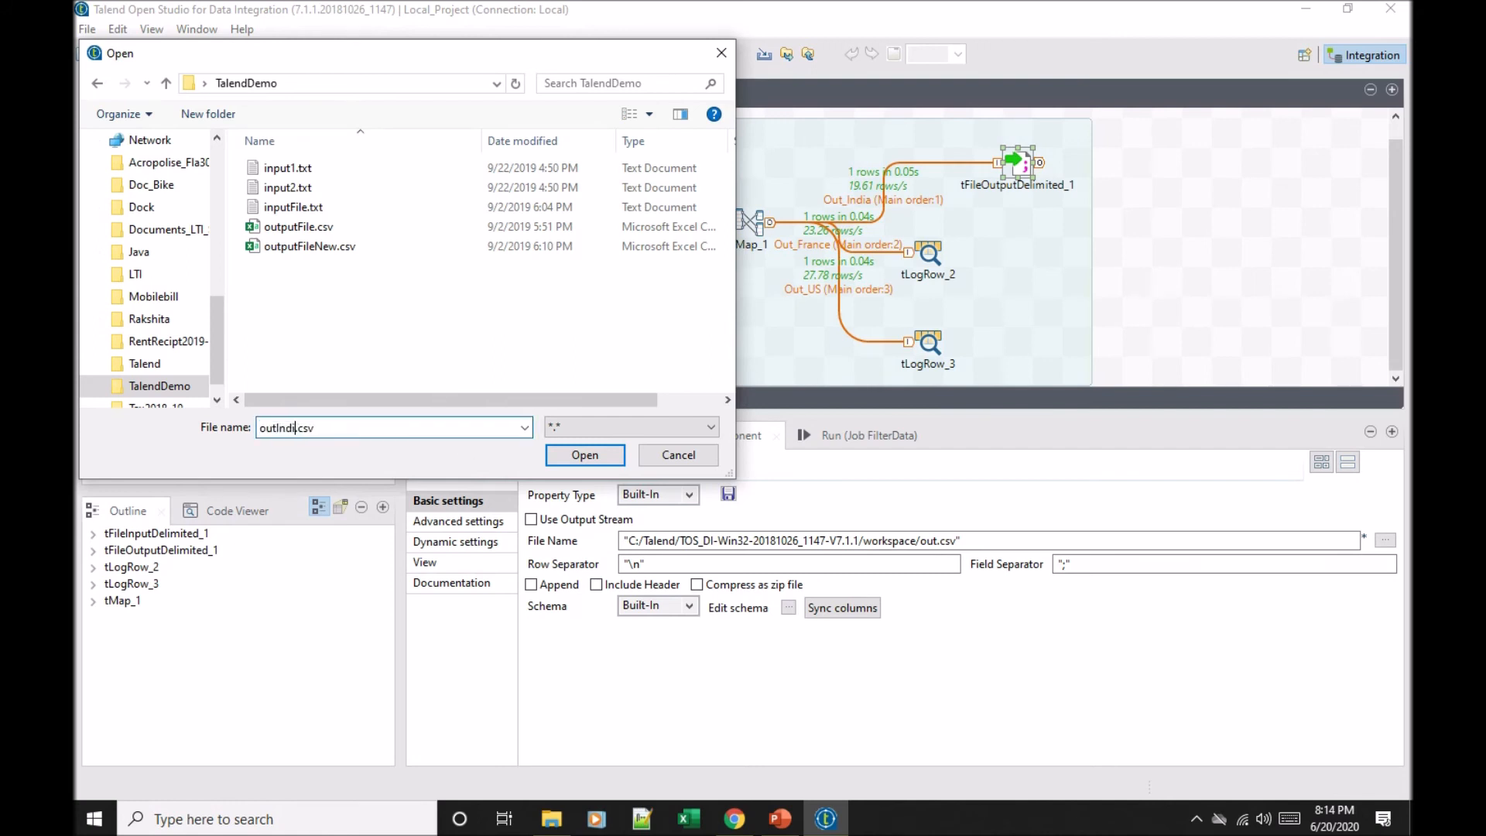
left_click(563, 456)
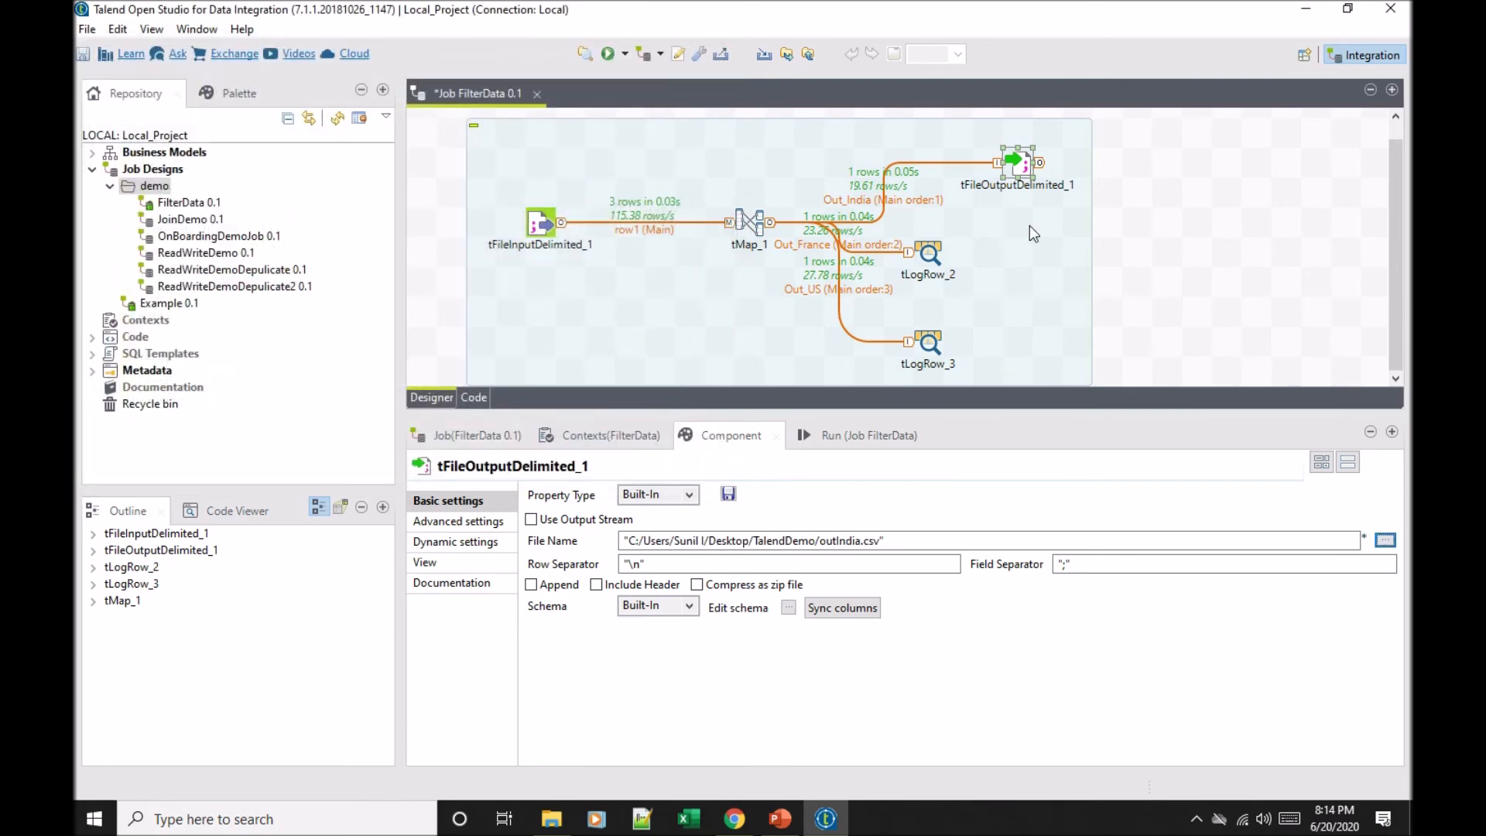
Step: Set the field separator of tFileOutputDelimited_1 to "|" and include the header in the output file
left_click(1065, 565)
type("|")
left_click(596, 585)
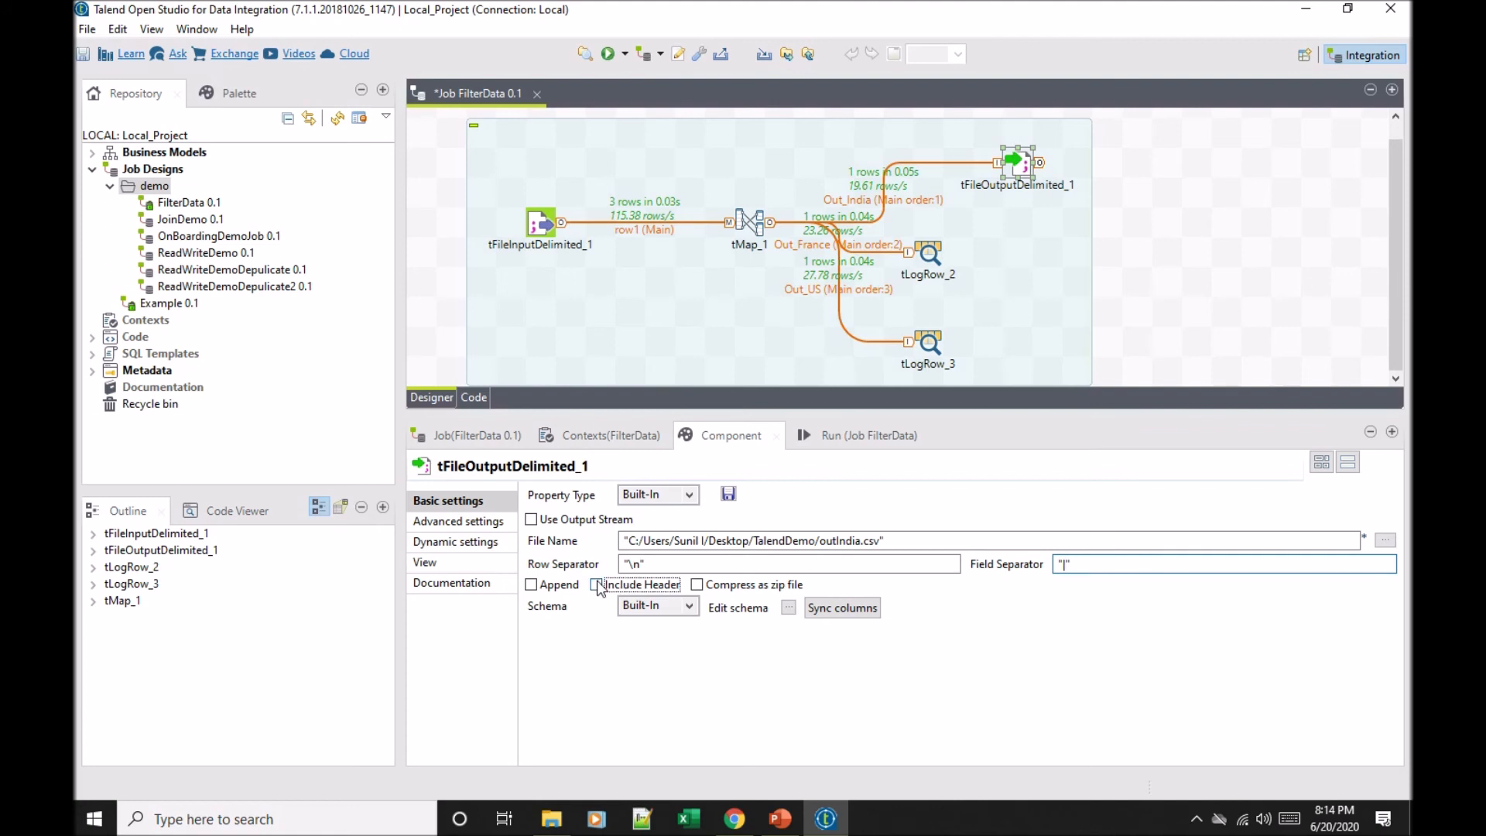
left_click(1026, 173)
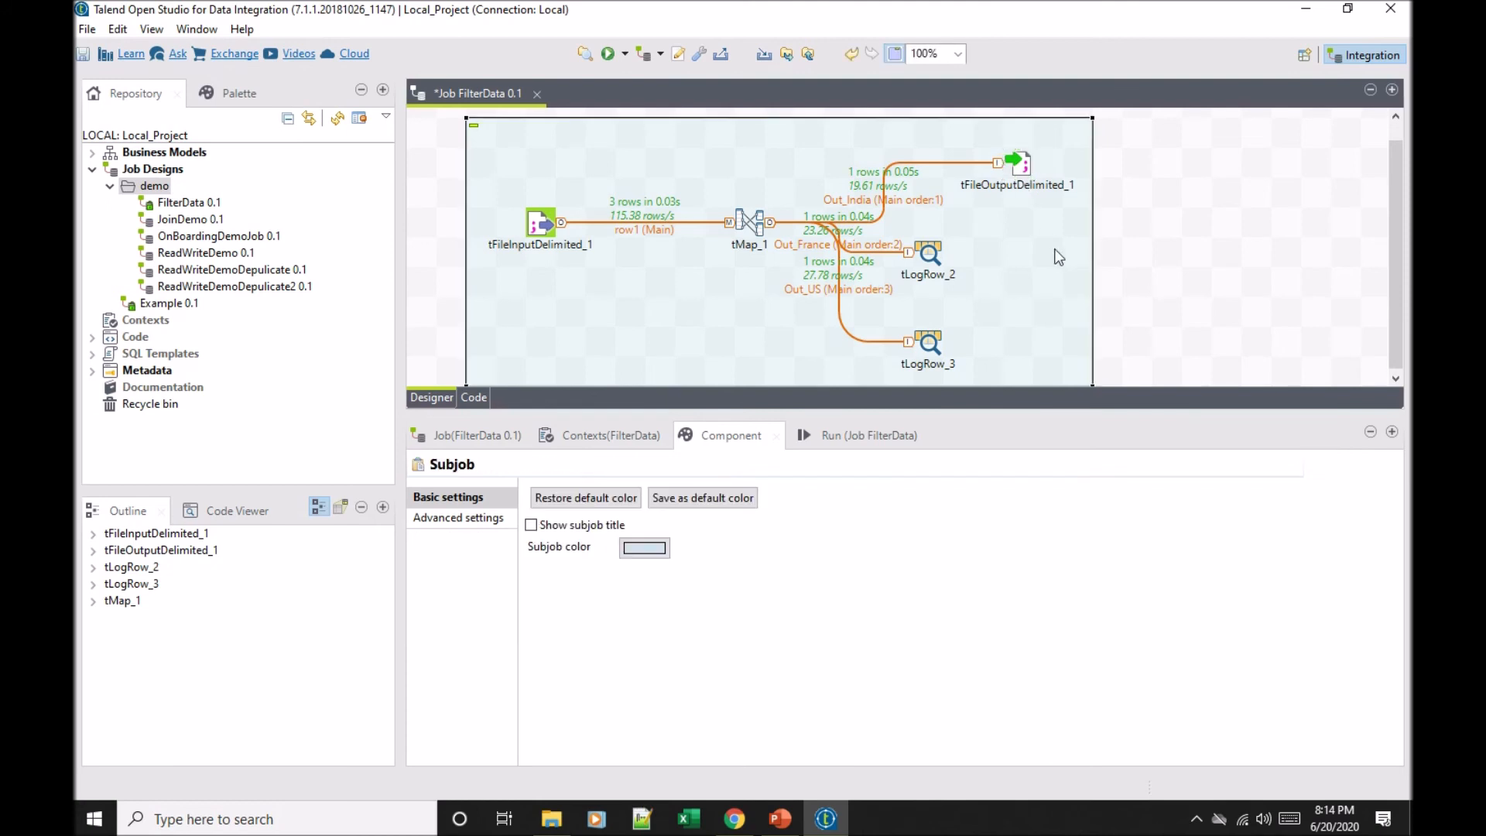
Step: Duplicate tFileOutputDelimited_1 twice and place the second copy below the subjob
left_click(1026, 171)
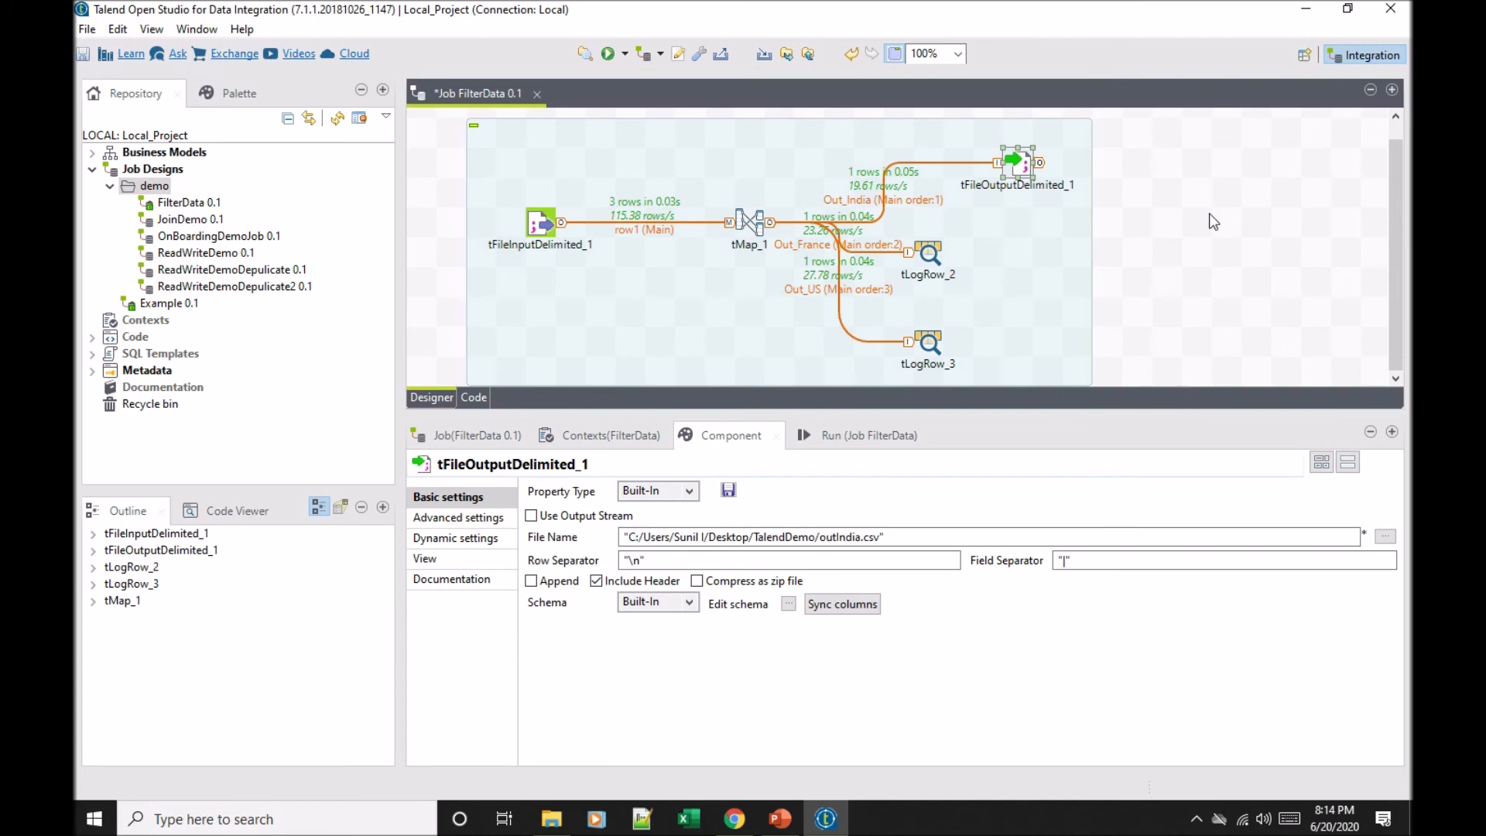
key("ctrl+v")
key("ctrl+v")
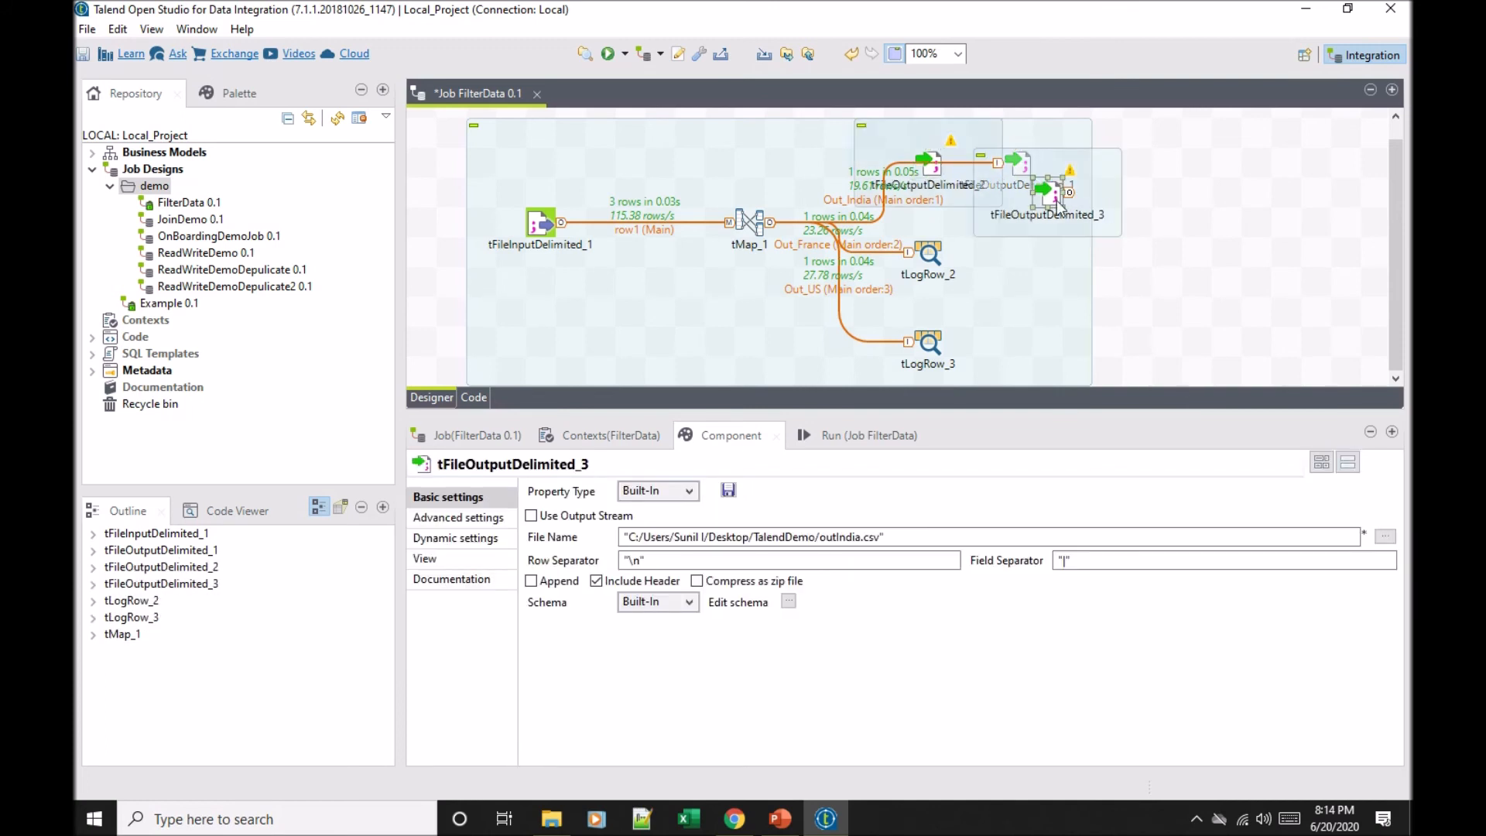
left_click_drag(1058, 202, 1053, 469)
Step: Replace tLogRow_2 with tFileOutputDelimited_2 as the target of the Out_France link and delete tLogRow_2
left_click(933, 168)
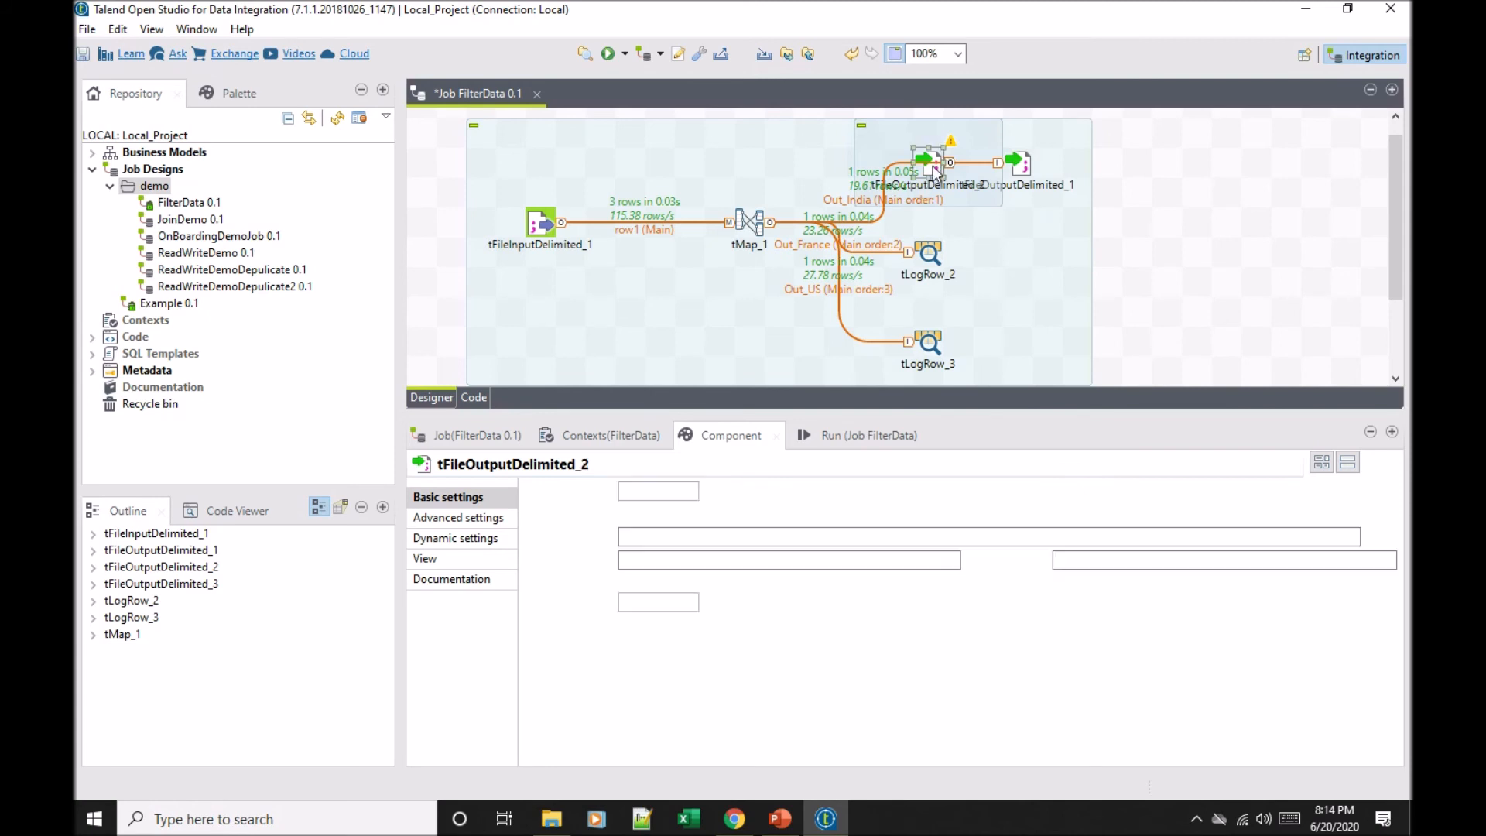
left_click_drag(933, 168, 1050, 315)
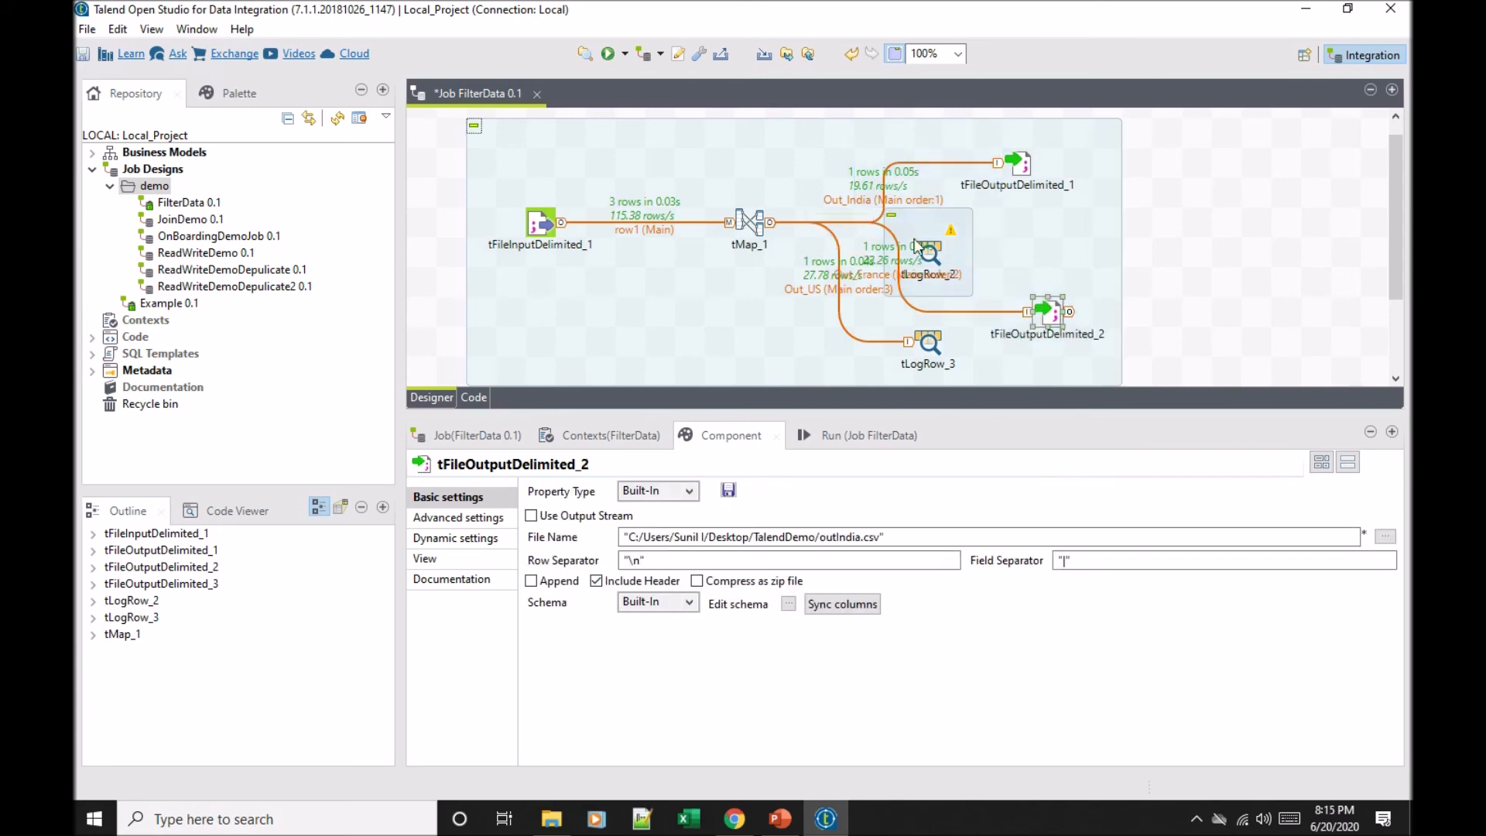
left_click_drag(1045, 337, 1020, 280)
left_click_drag(929, 259, 1165, 300)
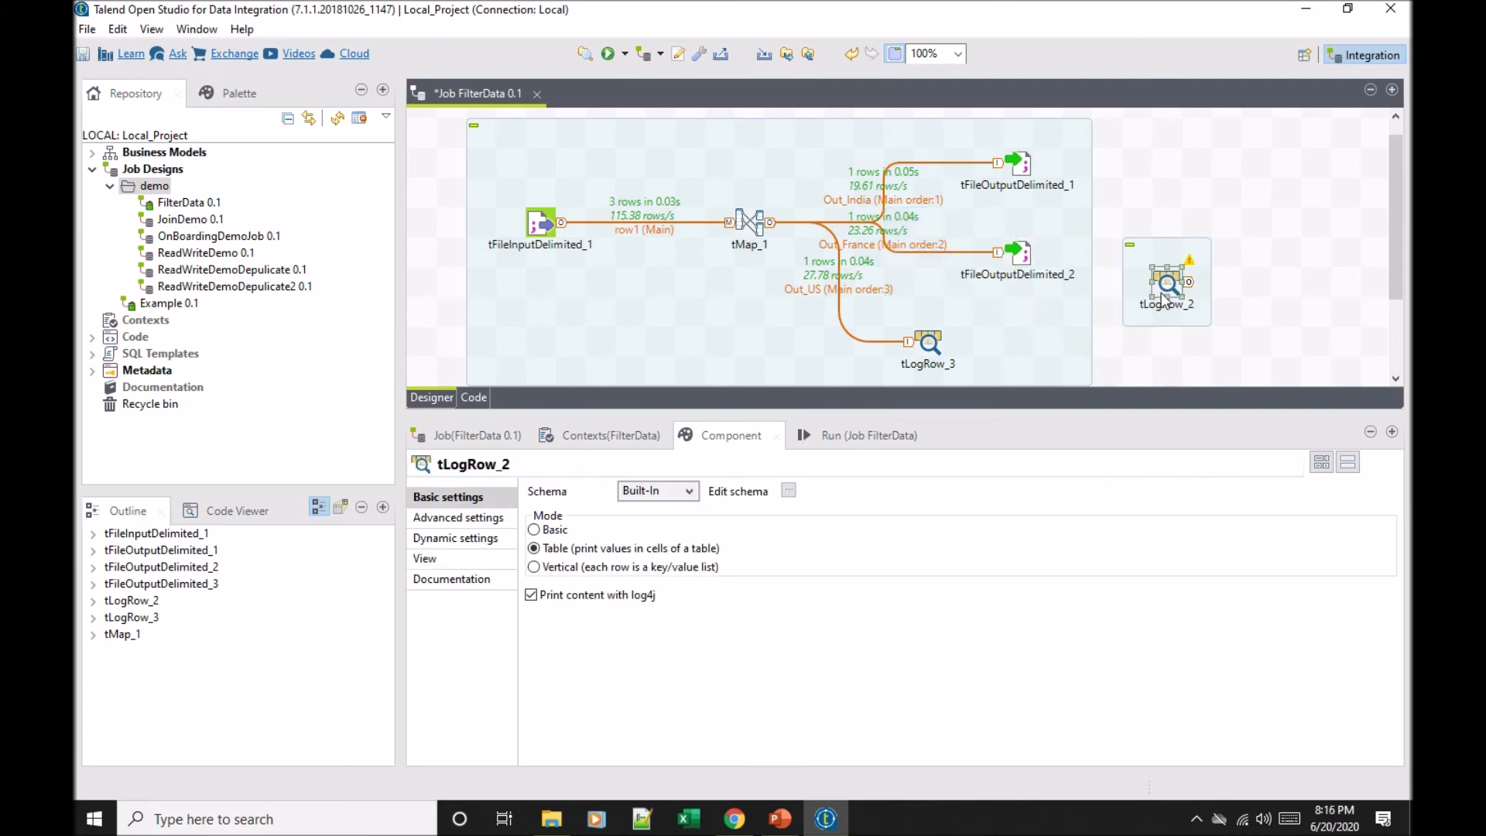
key("Delete")
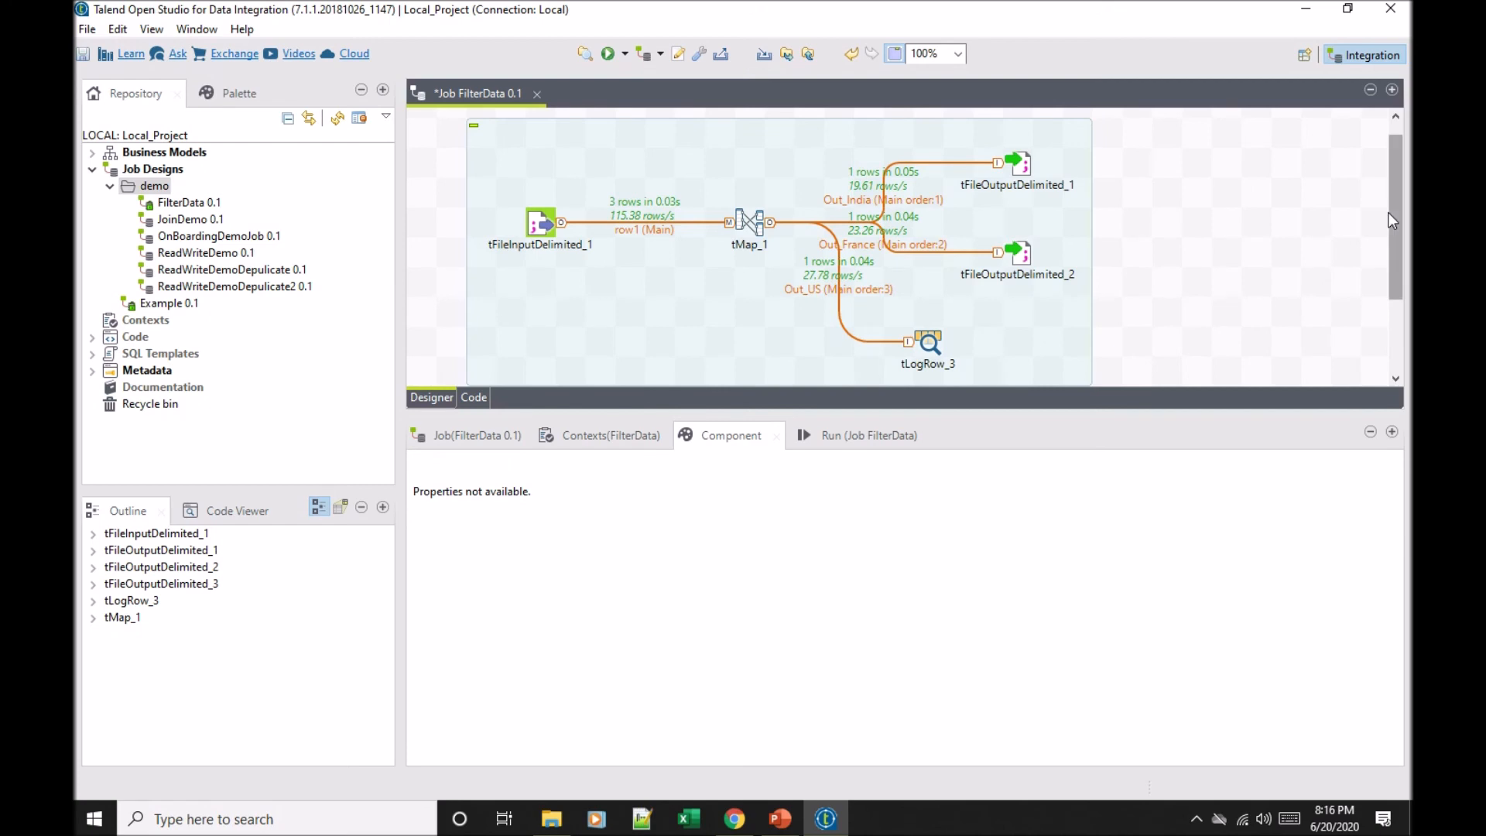
Step: Align tFileOutputDelimited_3 under tFileOutputDelimited_2, reconnect the Out_US link to it and delete tLogRow_3
left_click_drag(1393, 212, 1405, 284)
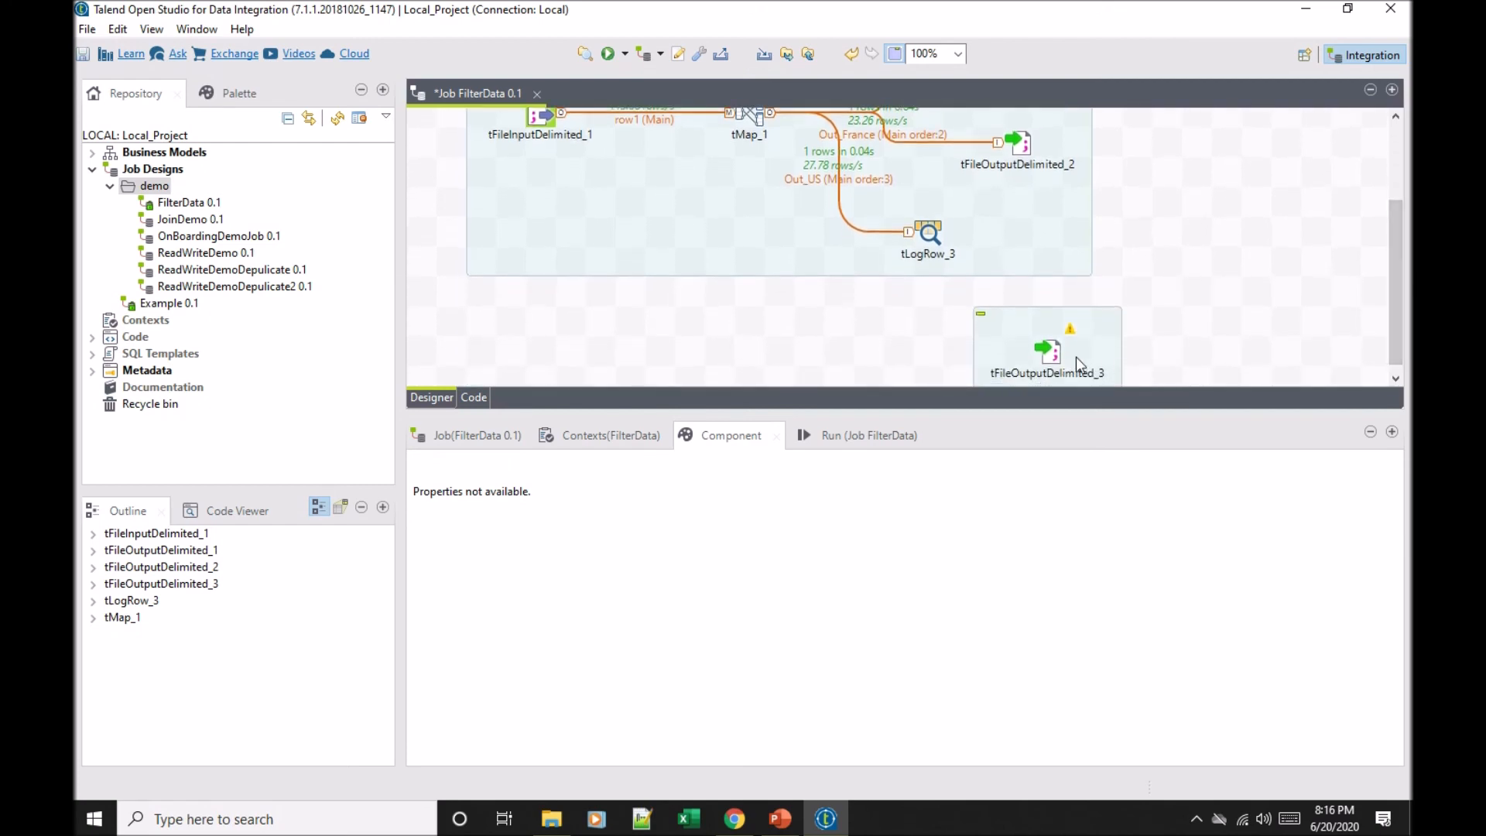
left_click_drag(1054, 364, 1023, 244)
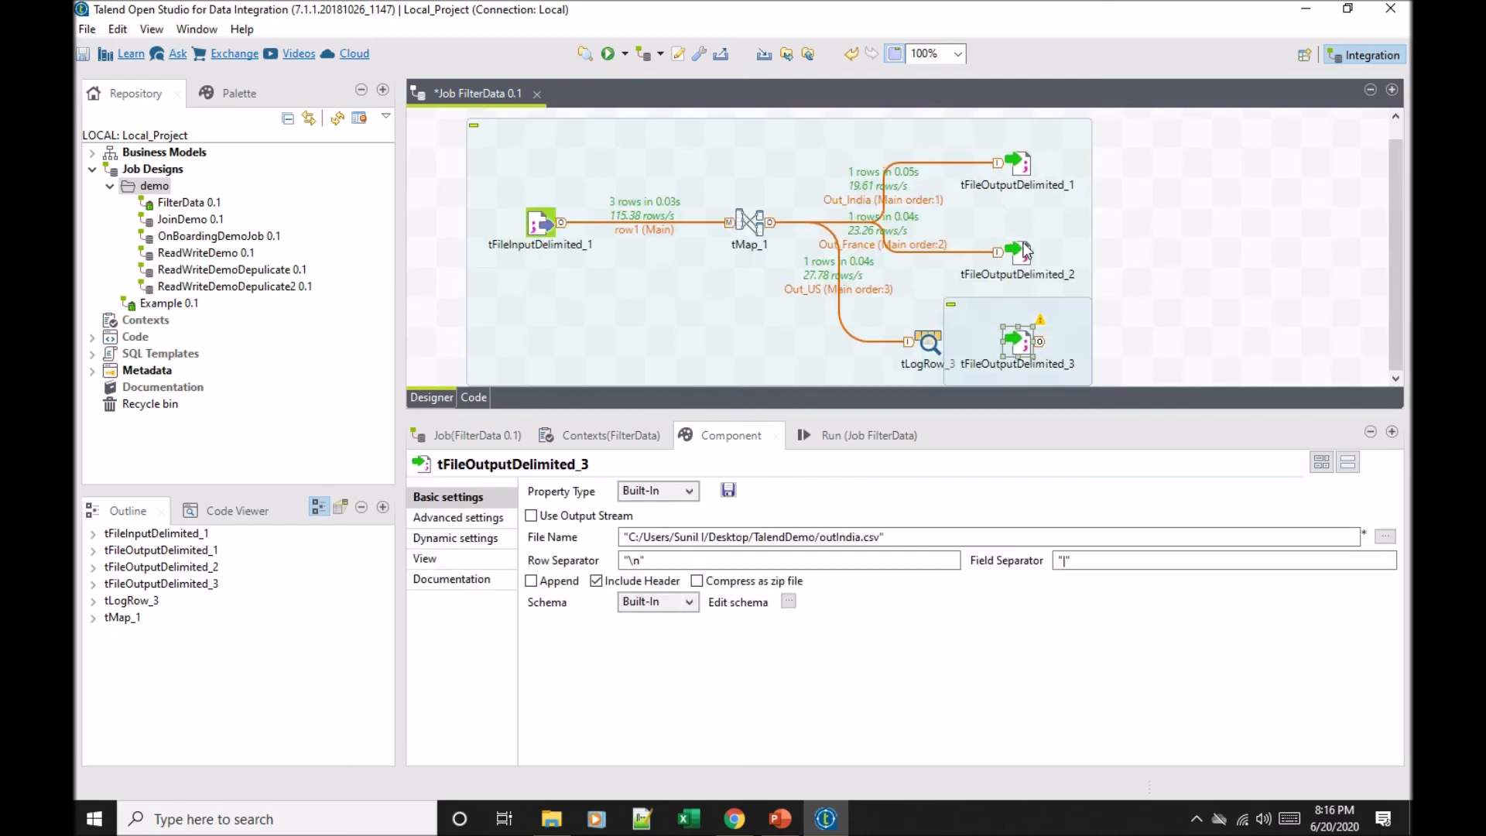
left_click(909, 343)
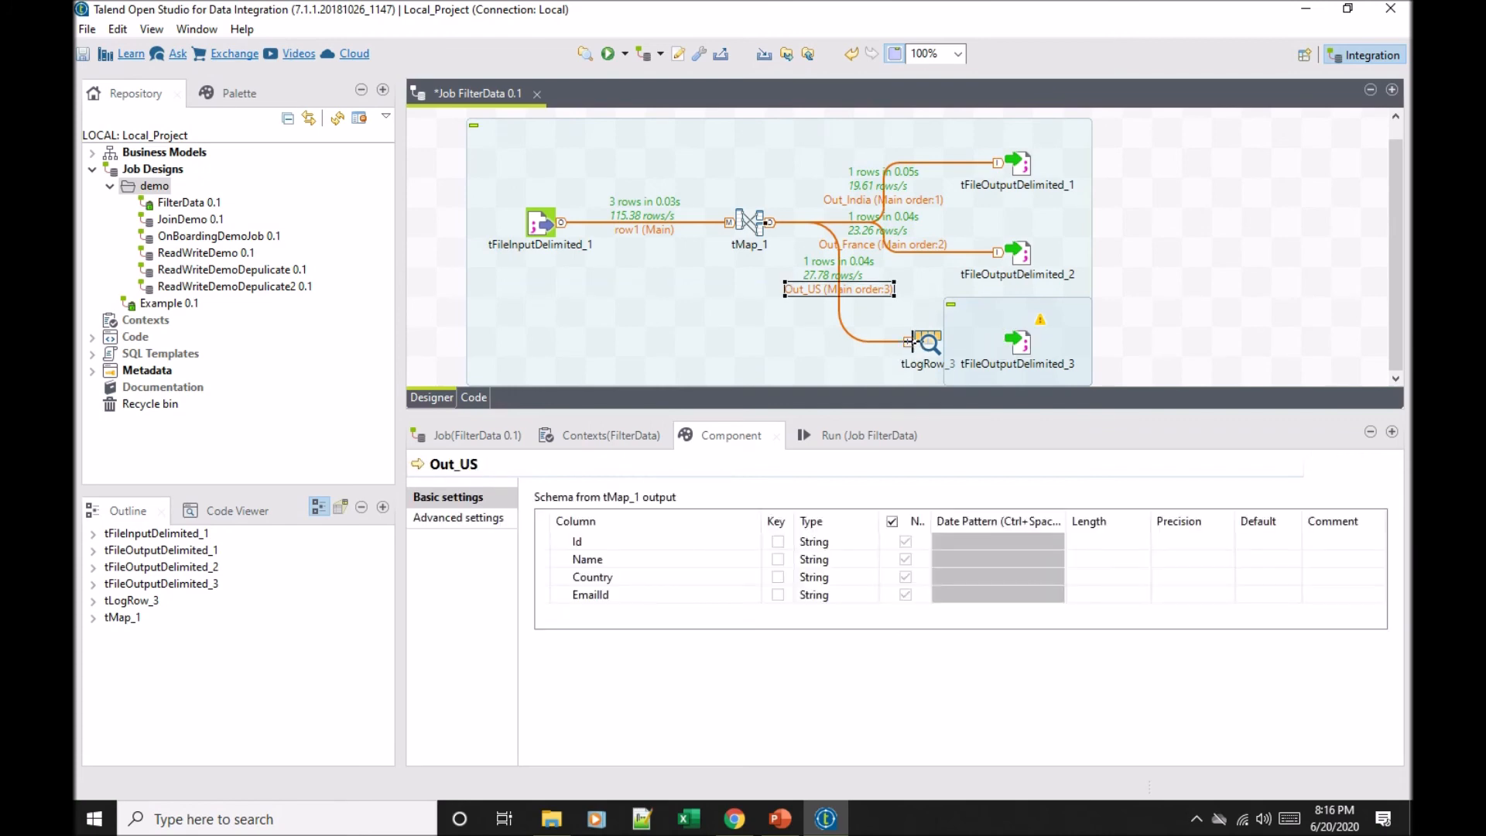
left_click_drag(920, 347, 1016, 343)
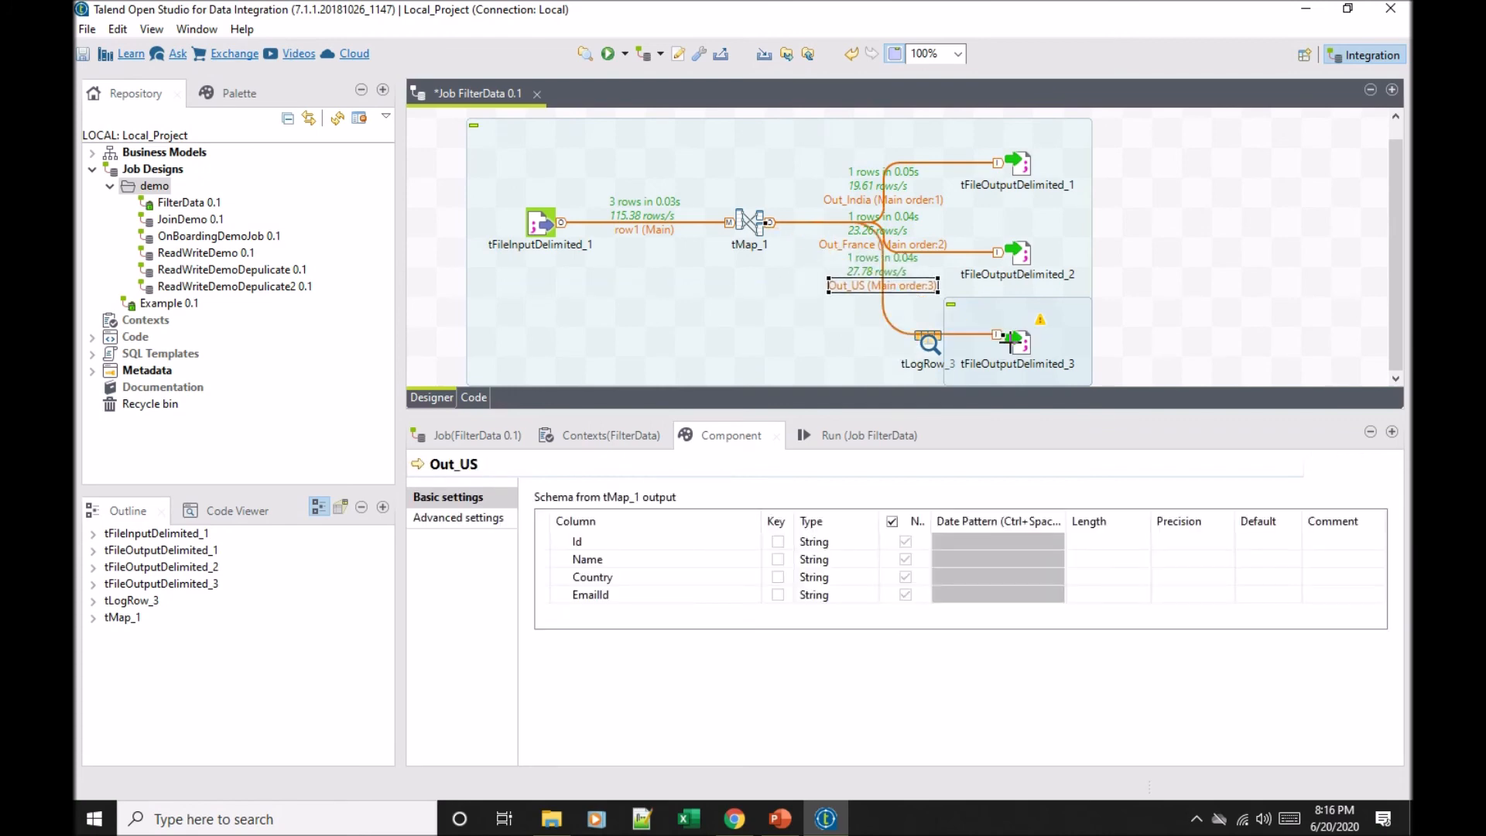
left_click(930, 343)
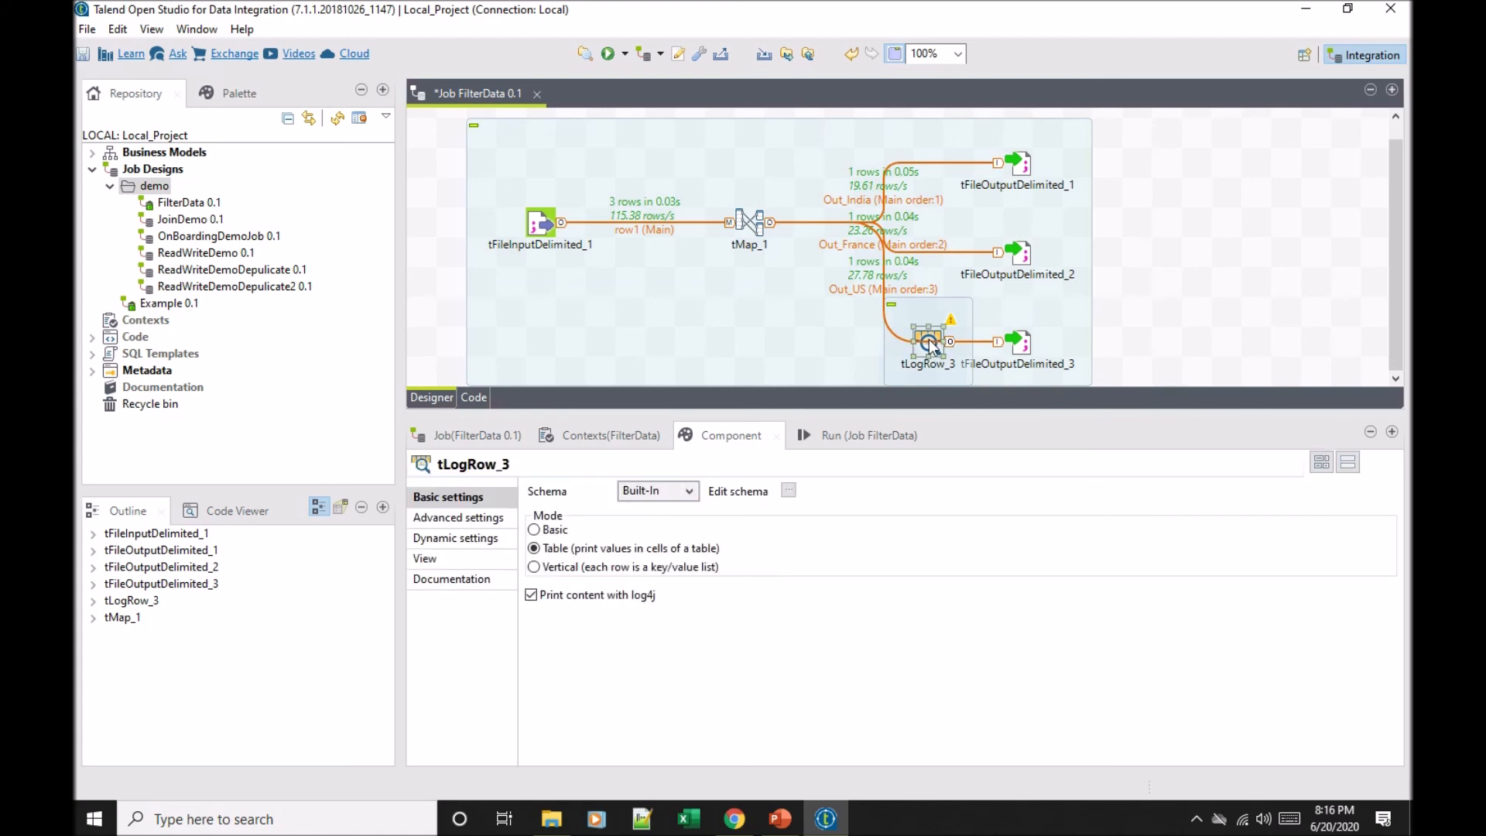
key("Delete")
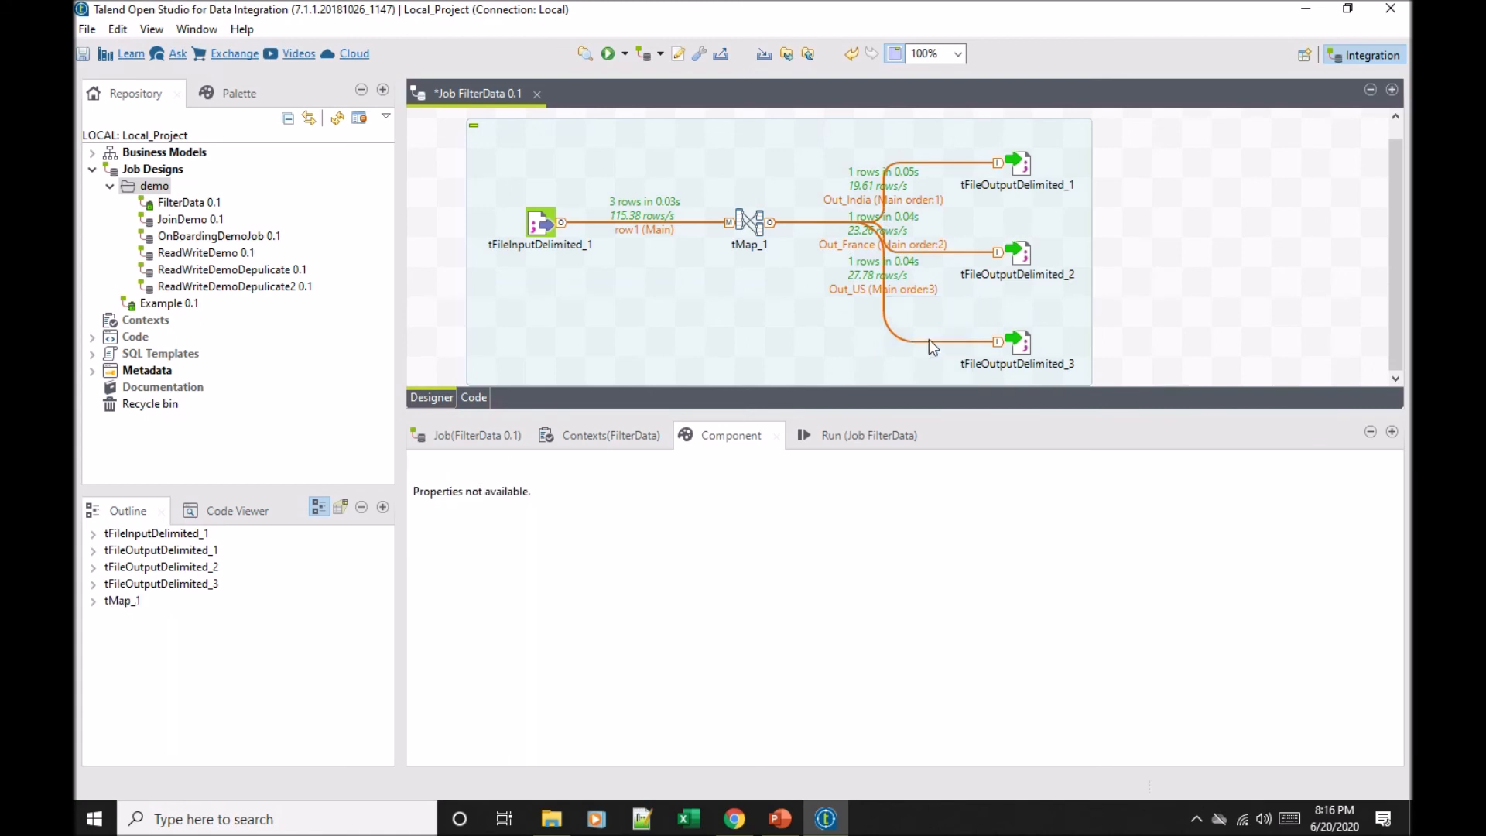
Step: Change the output file name of tFileOutputDelimited_2 to outFrance.csv, keeping the TalendDemo folder path
left_click(1018, 251)
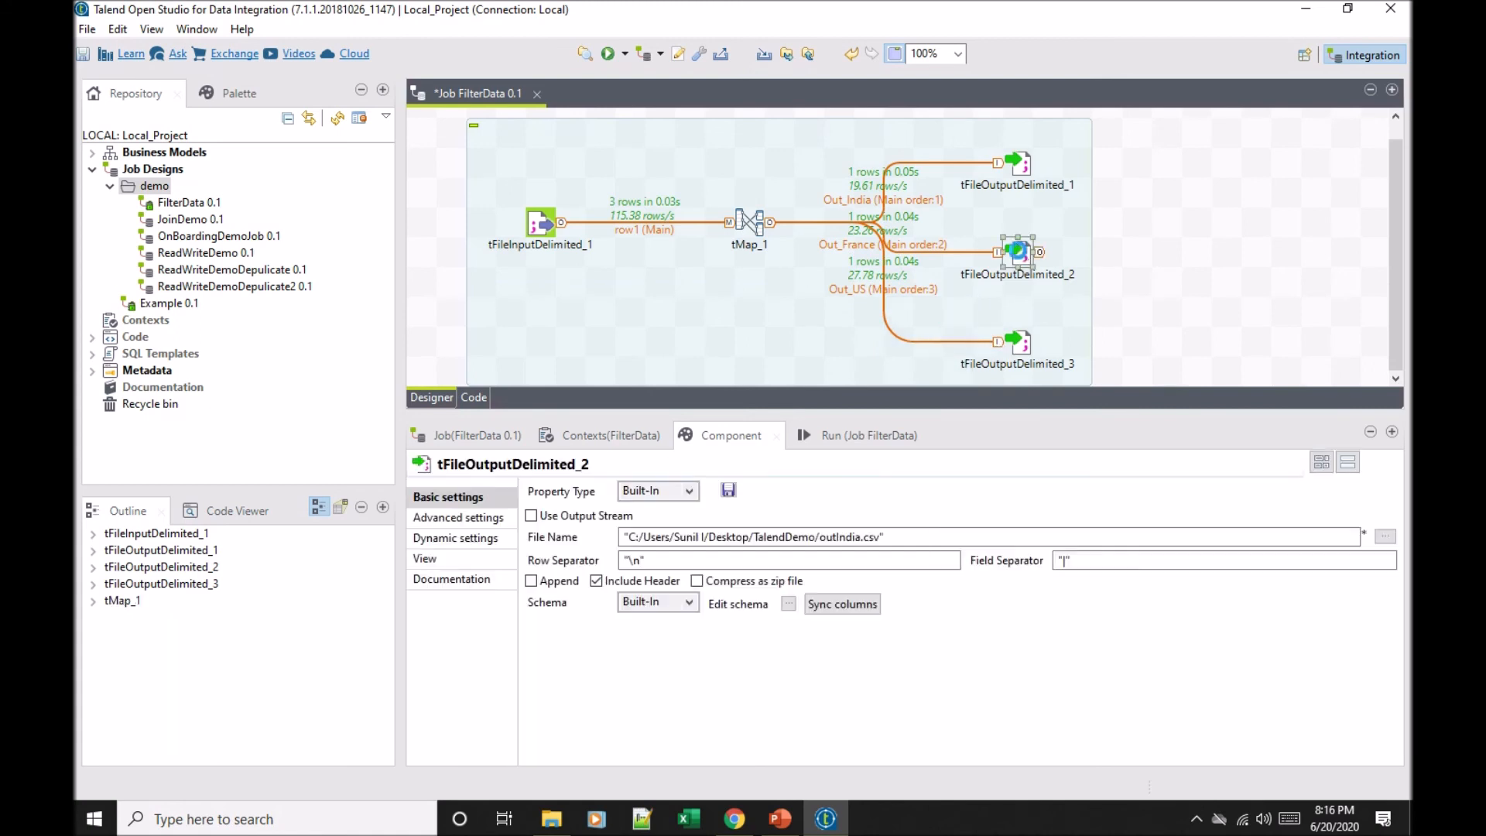
left_click(864, 537)
key("BackSpace")
key("BackSpace")
key("BackSpace")
key("BackSpace")
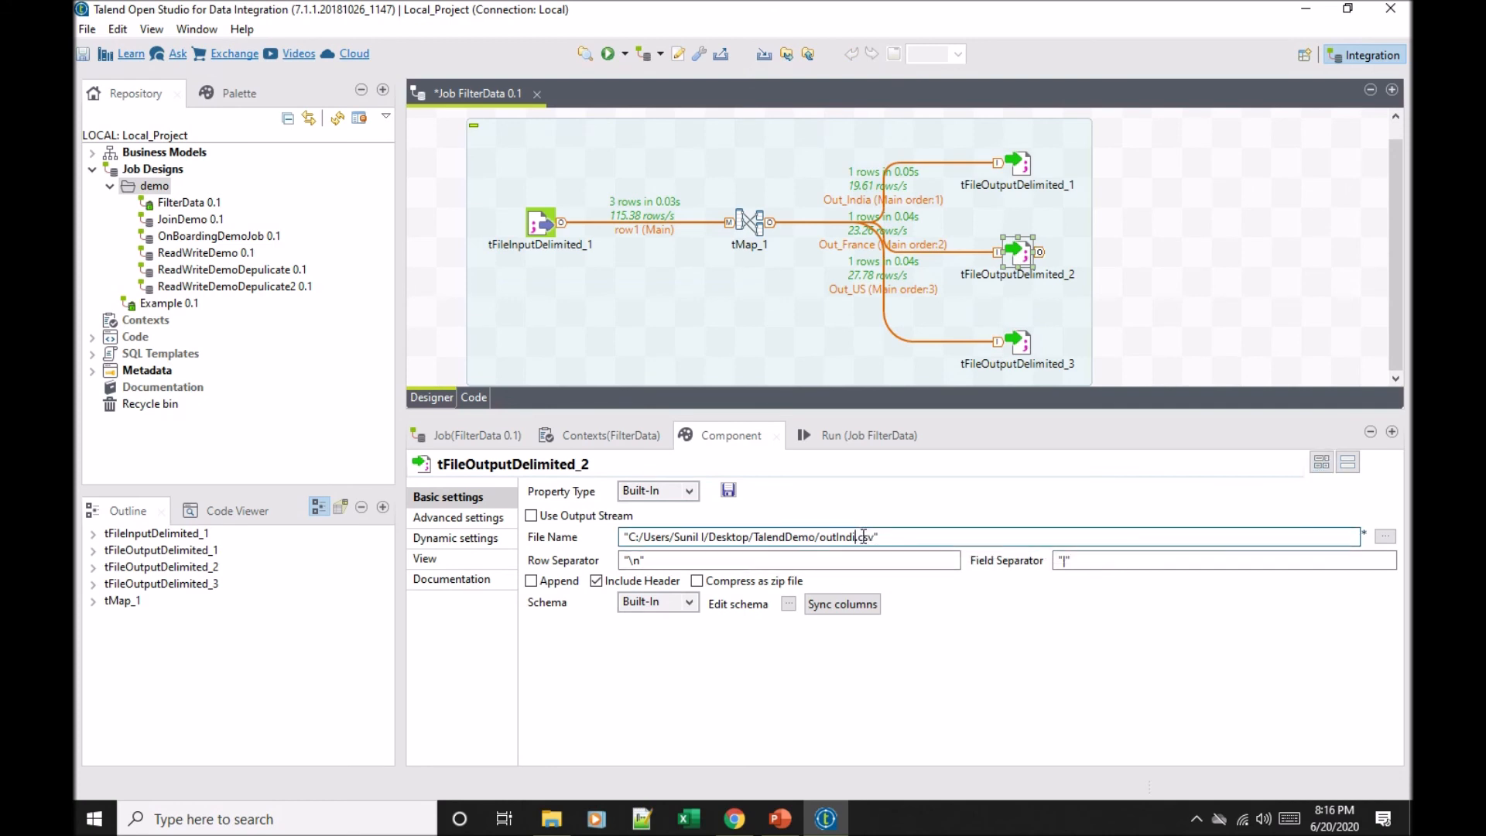
key("BackSpace")
type("France")
Step: Change the output file name of tFileOutputDelimited_3 to outUS.csv, keeping the TalendDemo folder path
left_click(1029, 343)
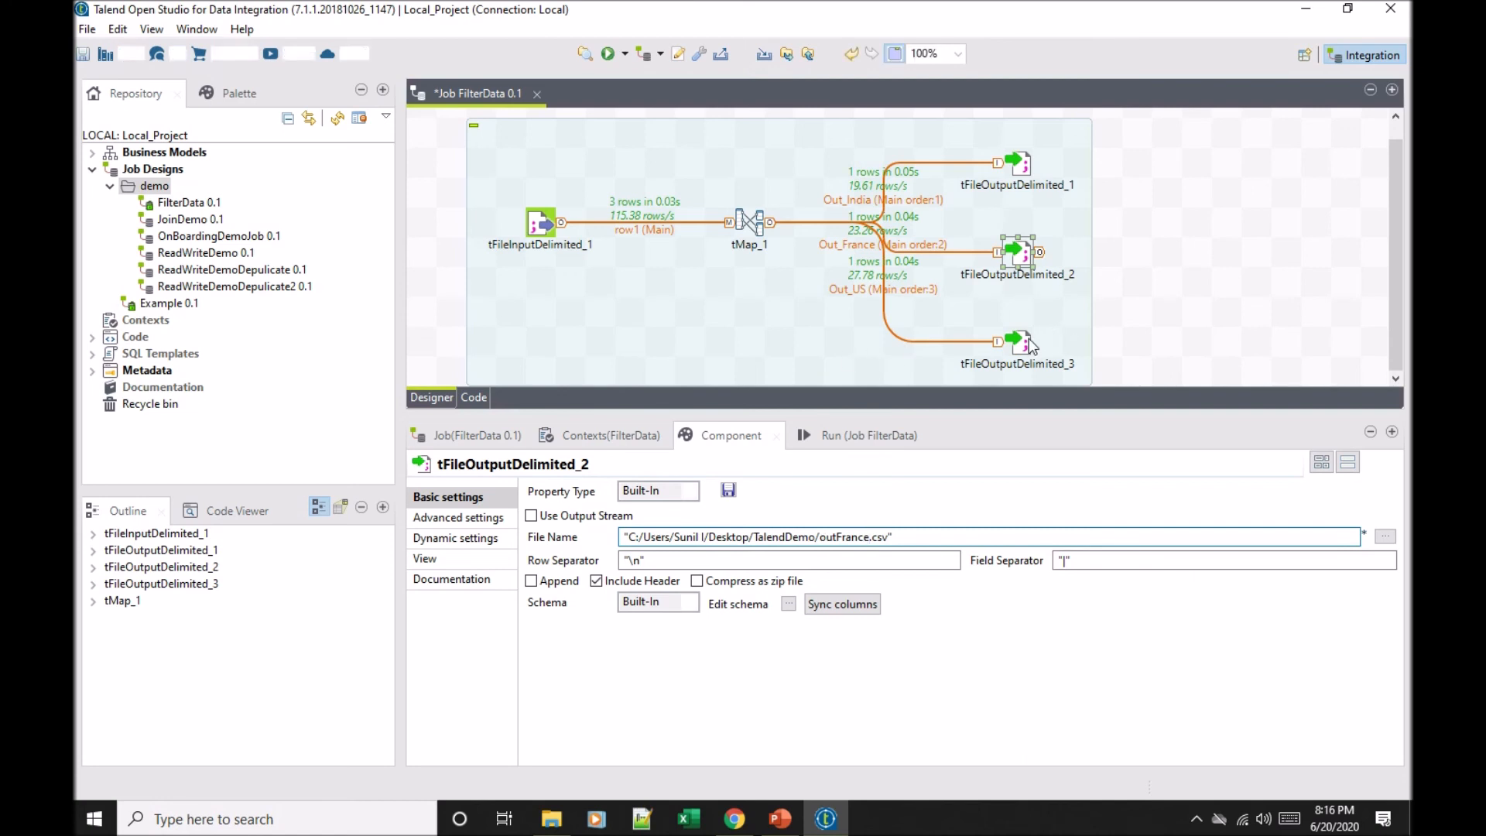
left_click(864, 540)
key("BackSpace")
key("BackSpace")
key("BackSpace")
key("BackSpace")
key("BackSpace")
type("US")
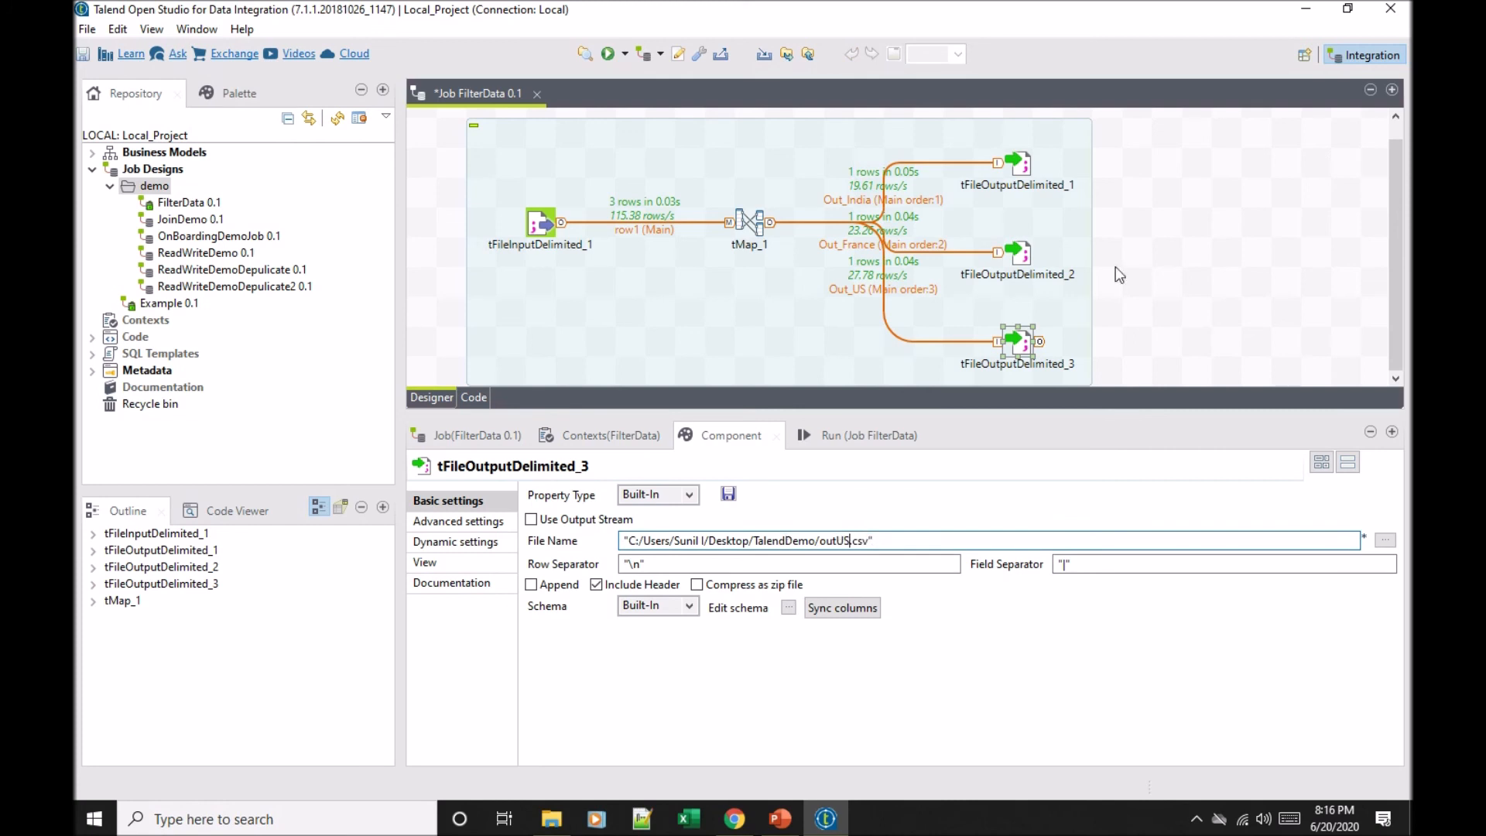
Step: Run the FilterData job to write the three country output files
left_click(1209, 227)
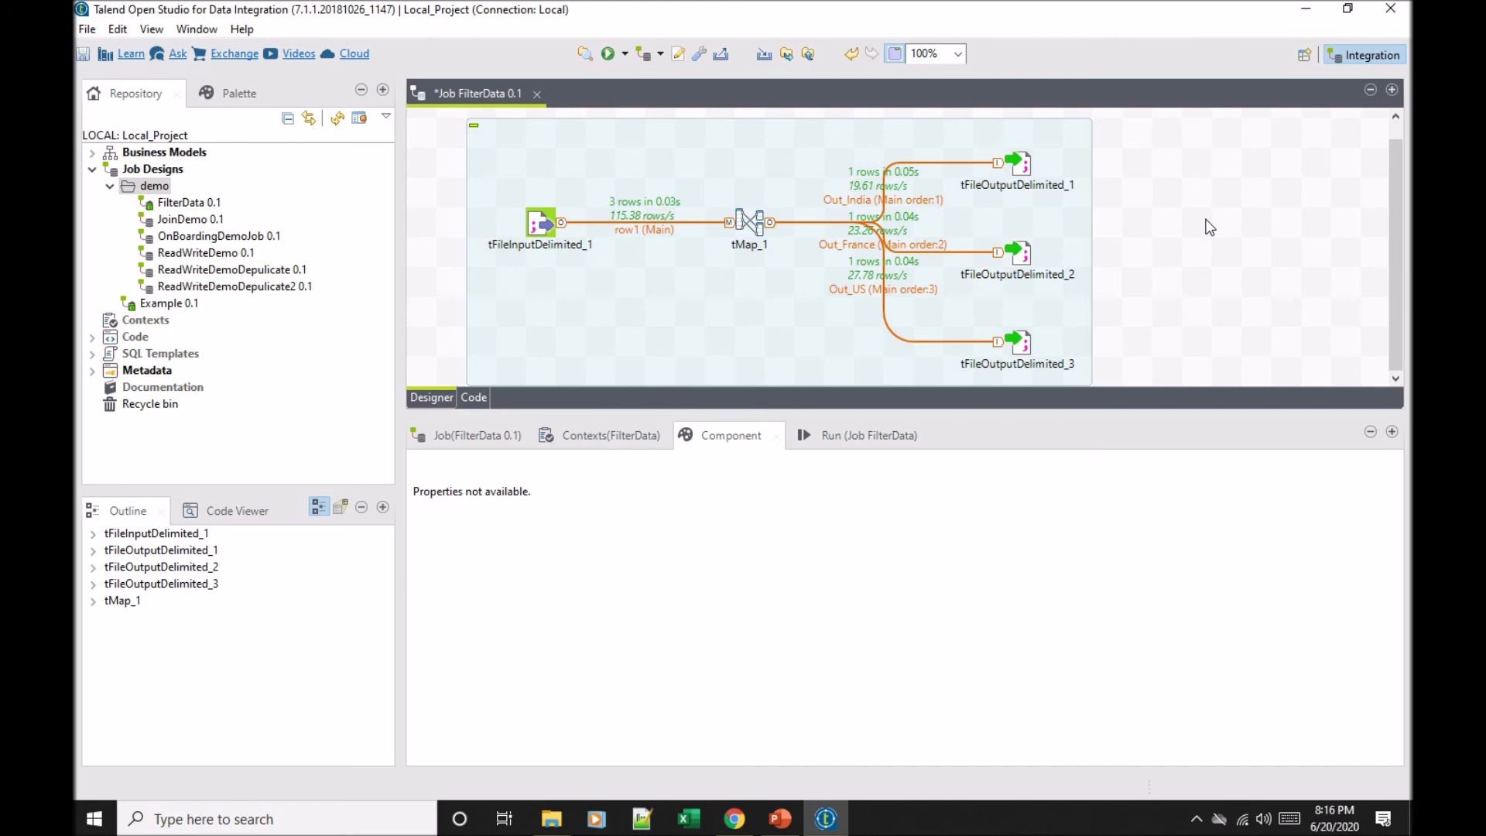
key("F6")
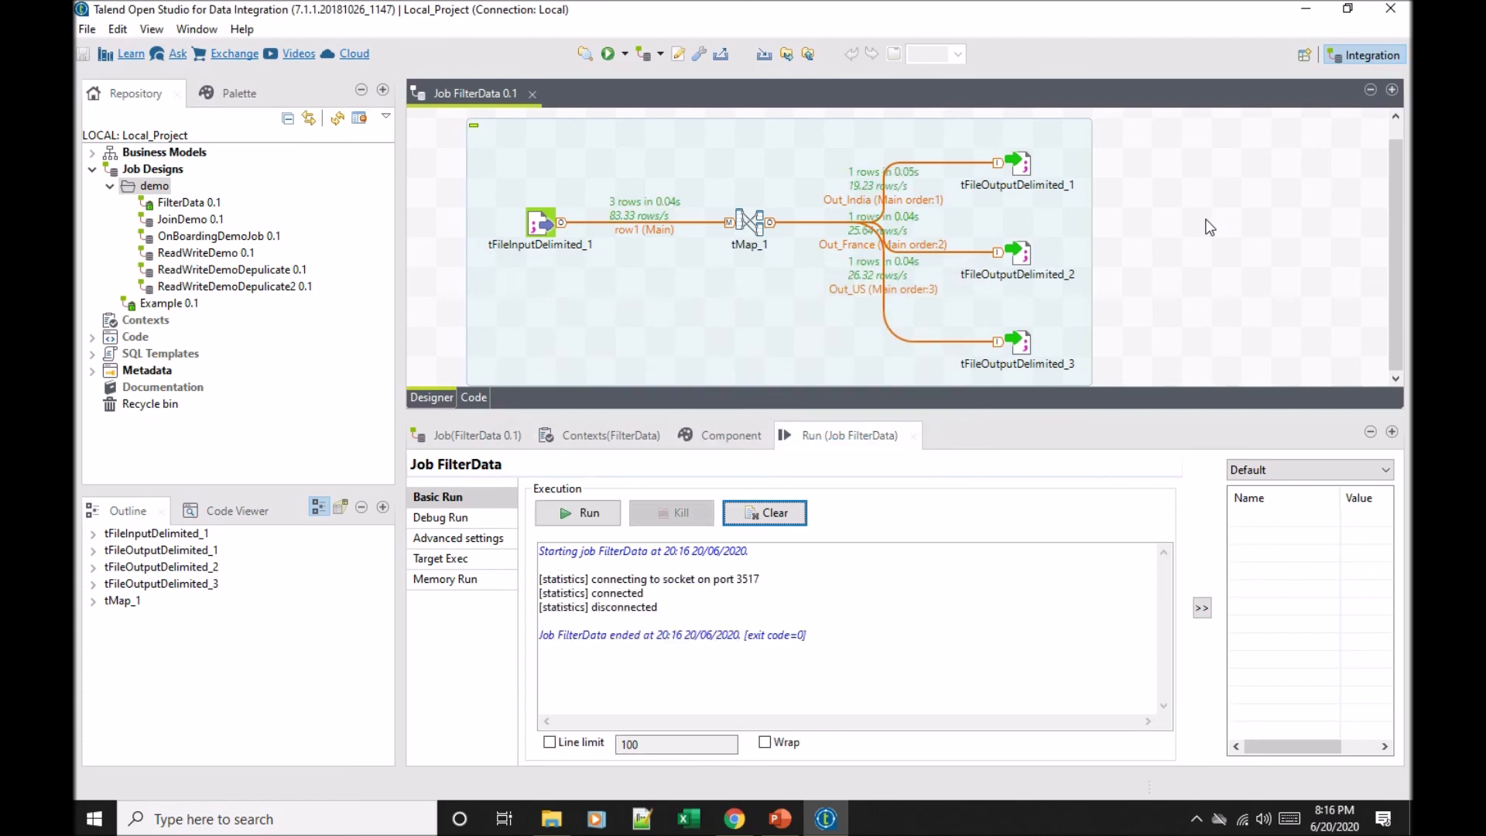
Step: Open outIndia.csv from the TalendDemo folder on the Desktop in Excel and fit column A to its contents
left_click(557, 827)
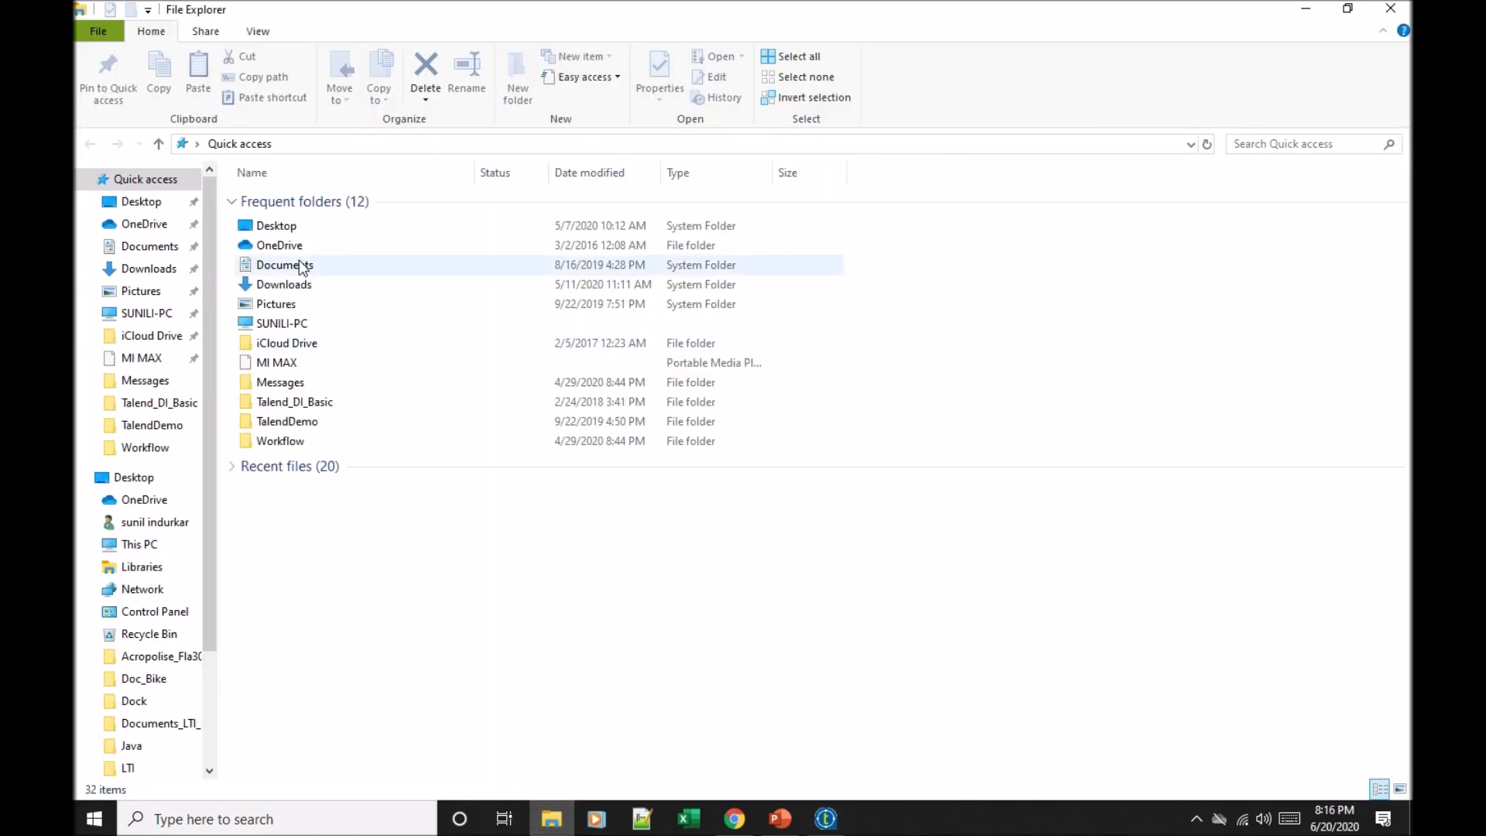
left_click(282, 227)
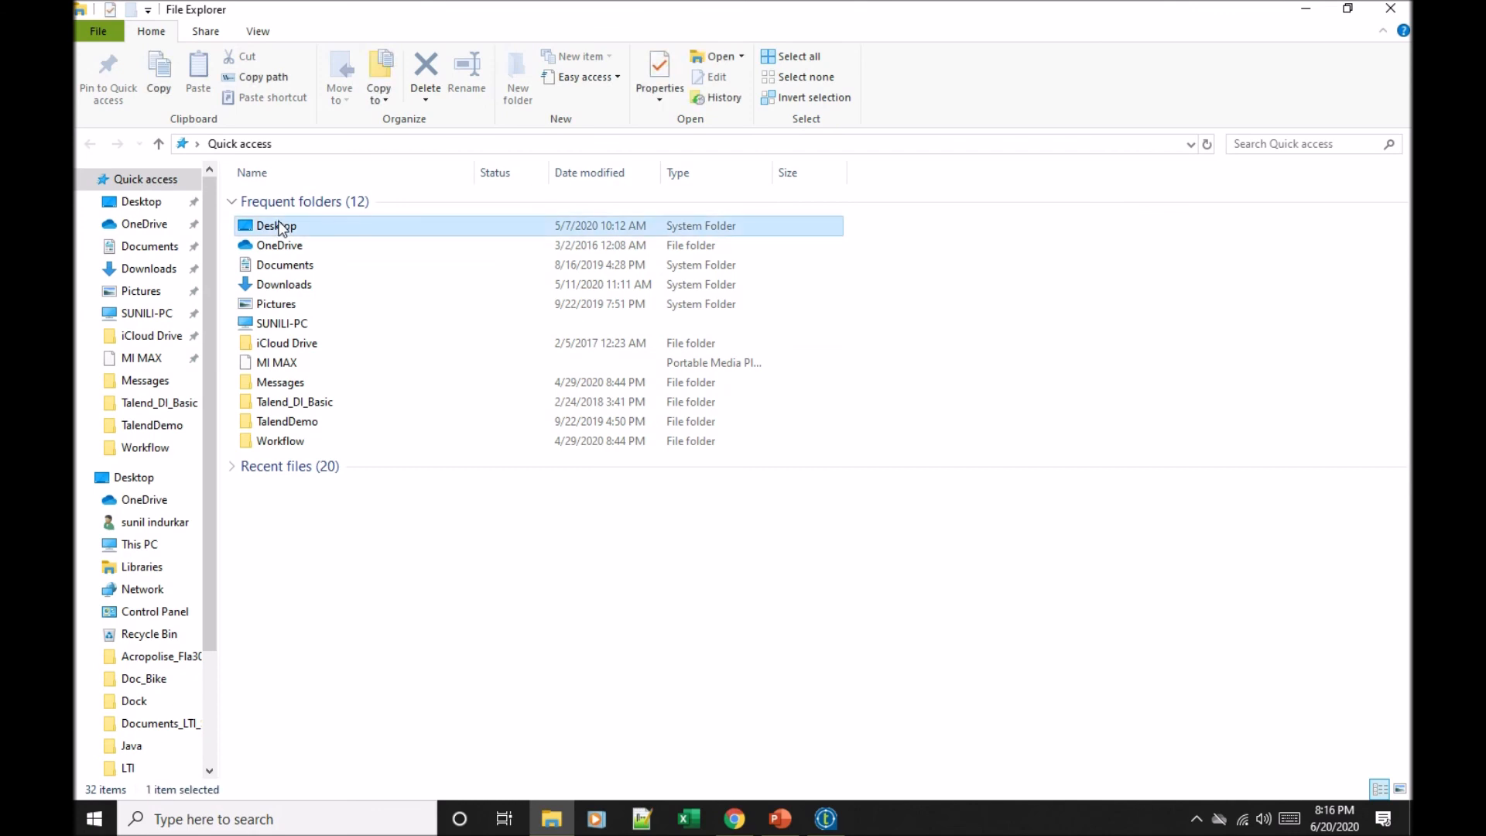
double_click(279, 227)
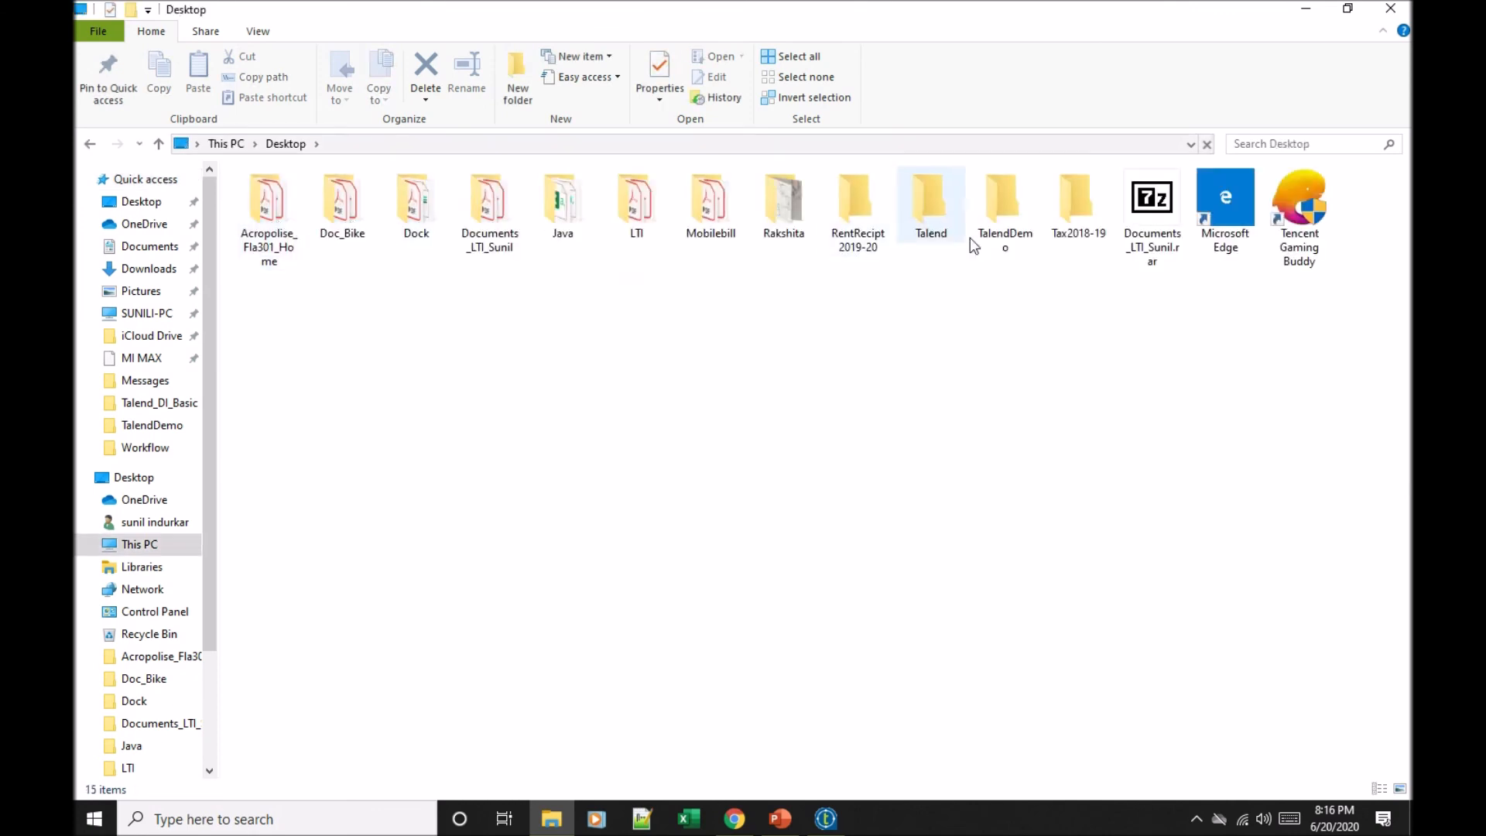
double_click(999, 228)
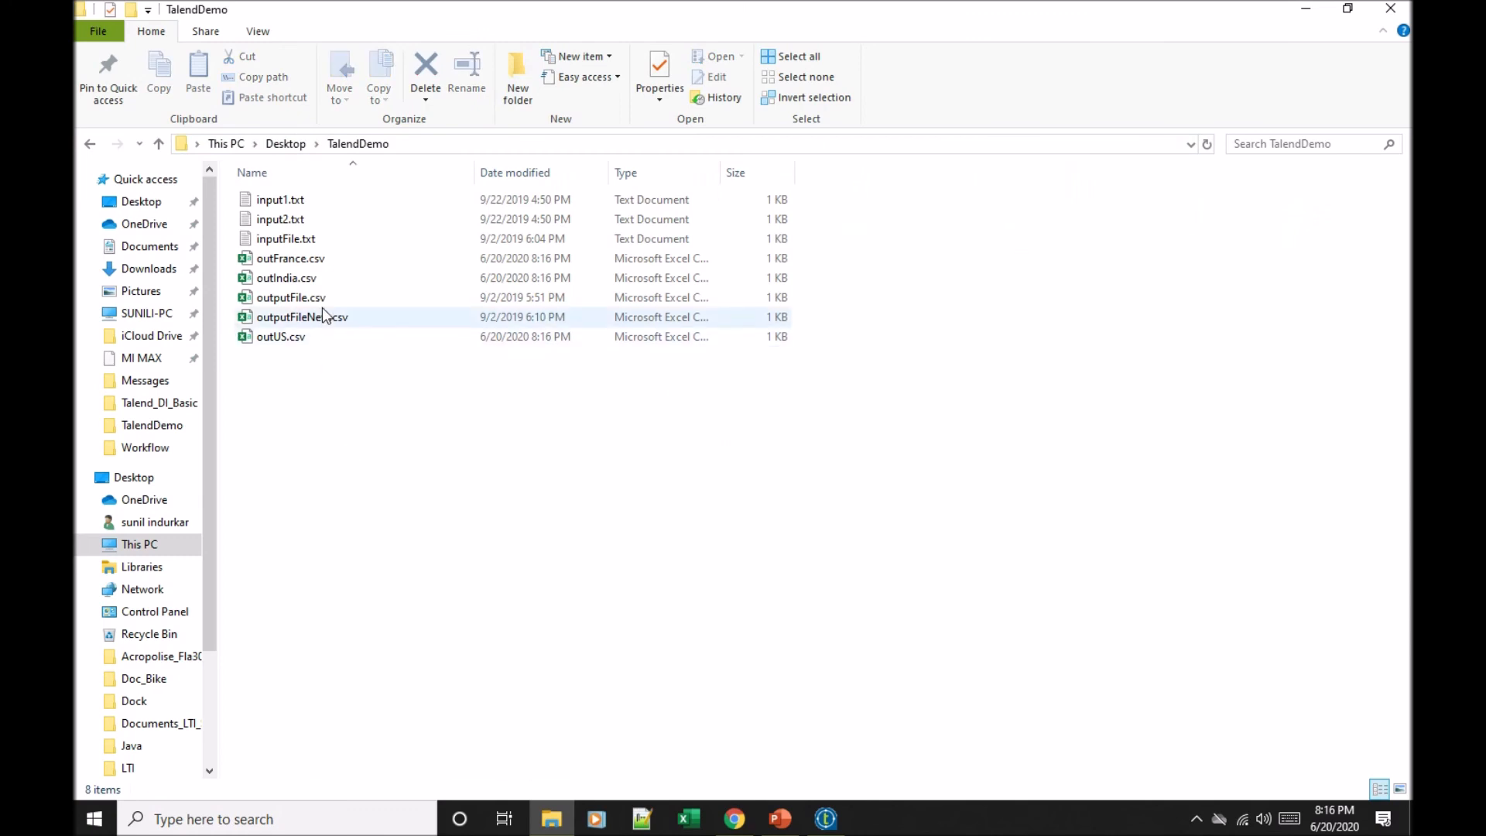
left_click(309, 278)
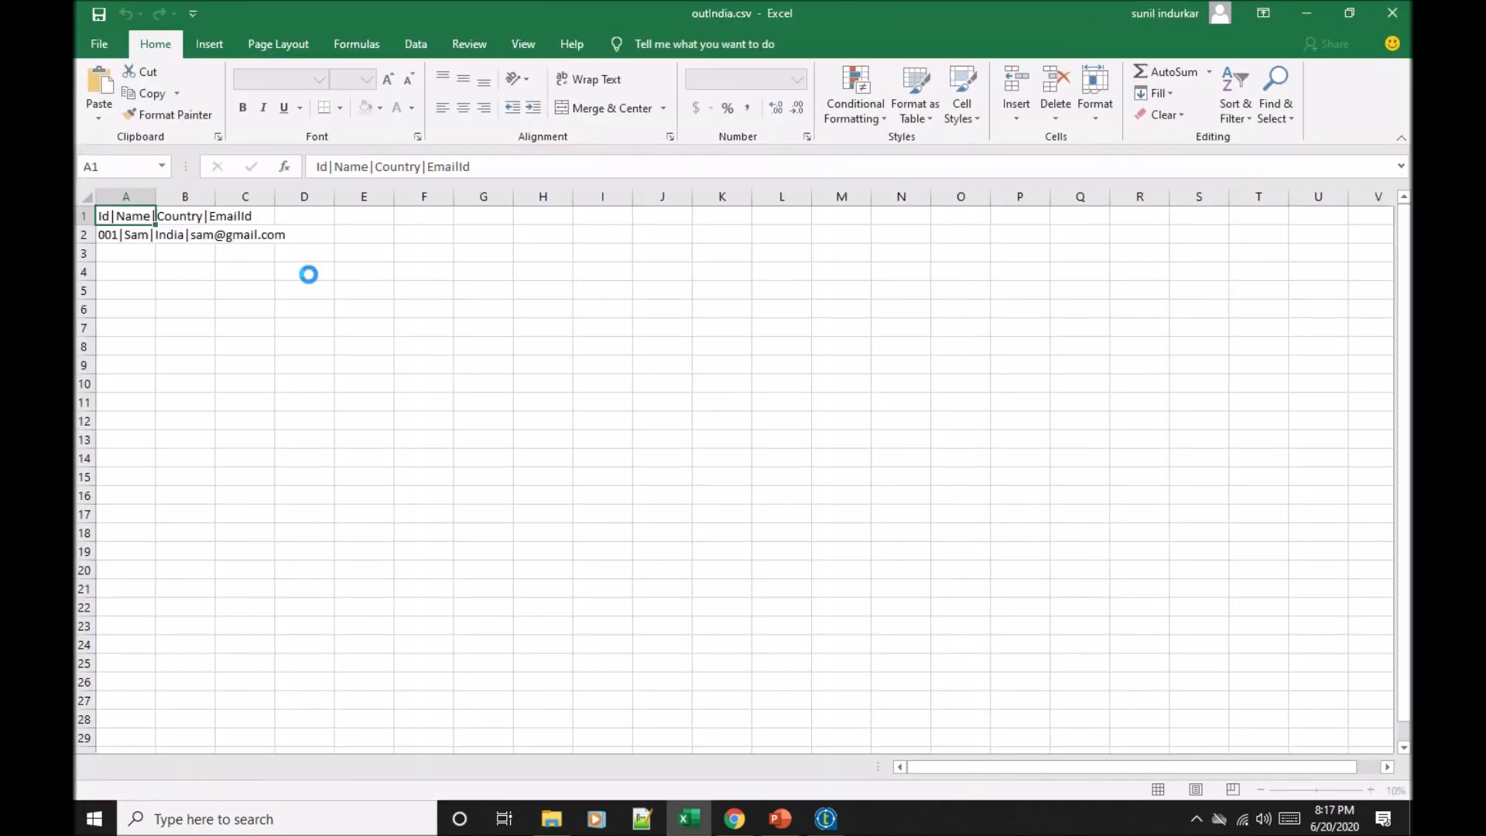
double_click(155, 199)
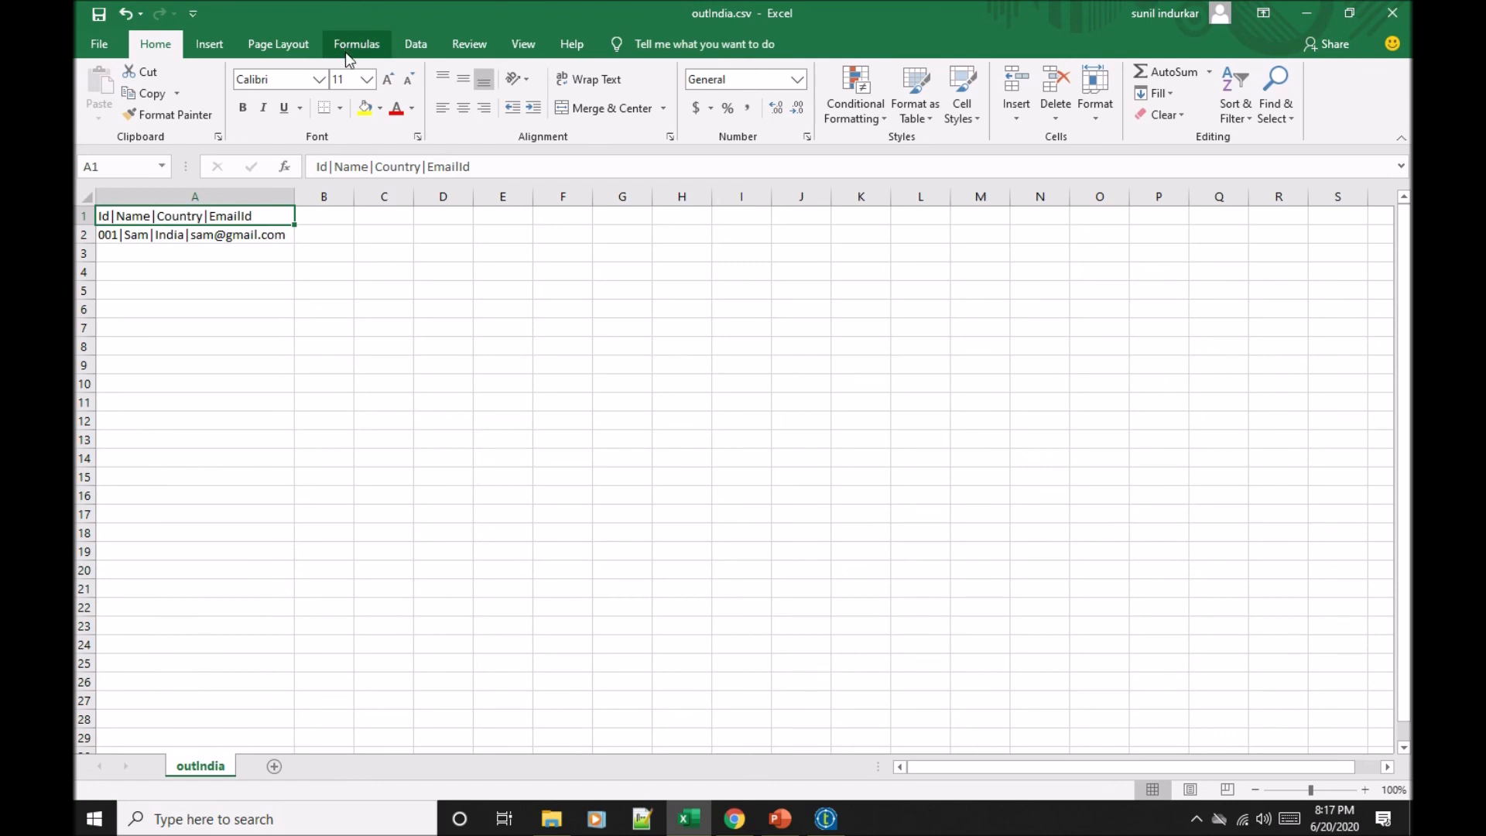
Step: Split column A of outIndia.csv at the | delimiter with Text to Columns, fit column D to its contents, and close the file without saving
left_click(413, 45)
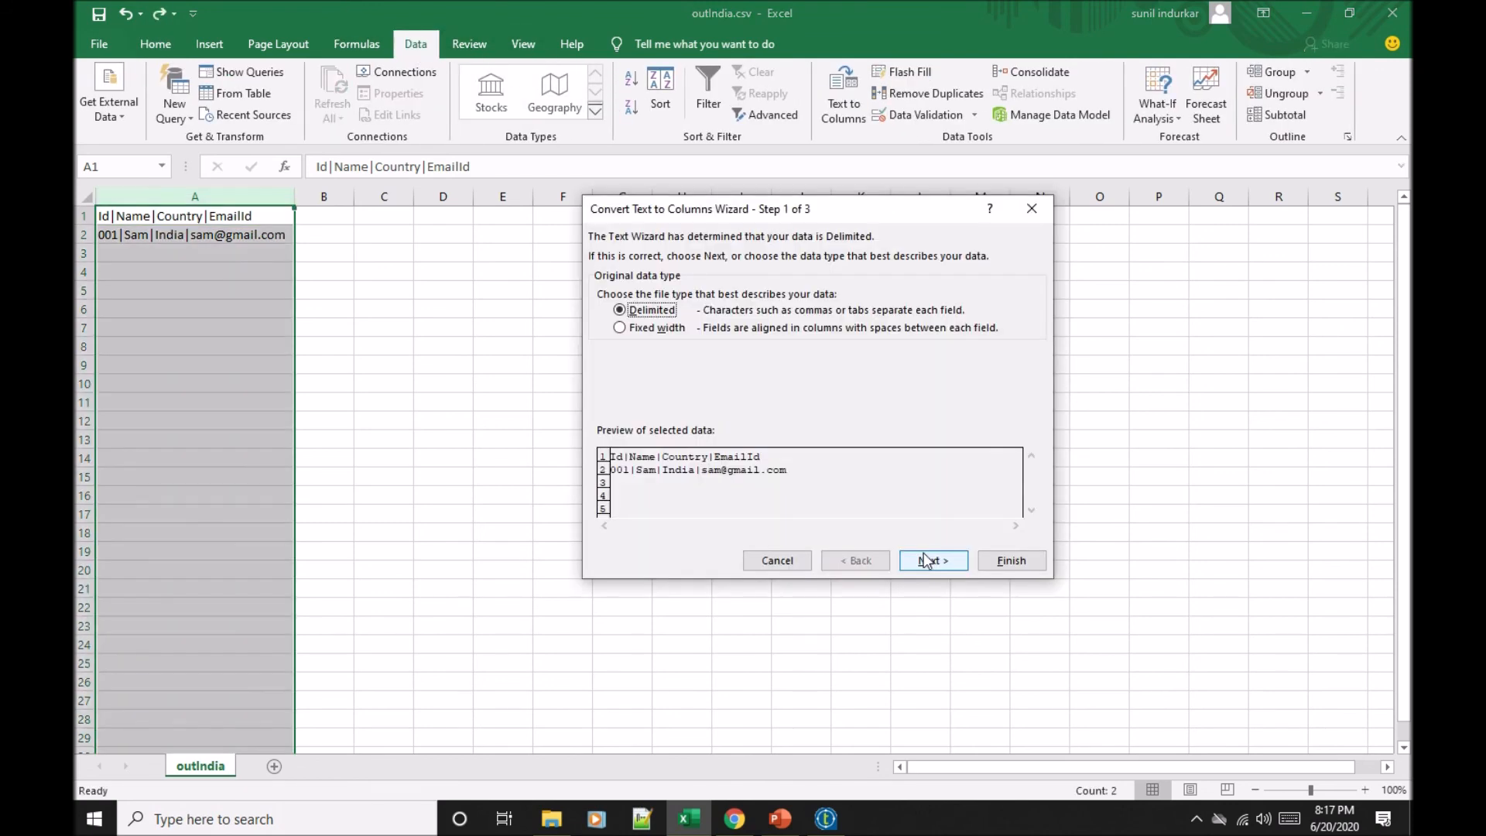
left_click(932, 561)
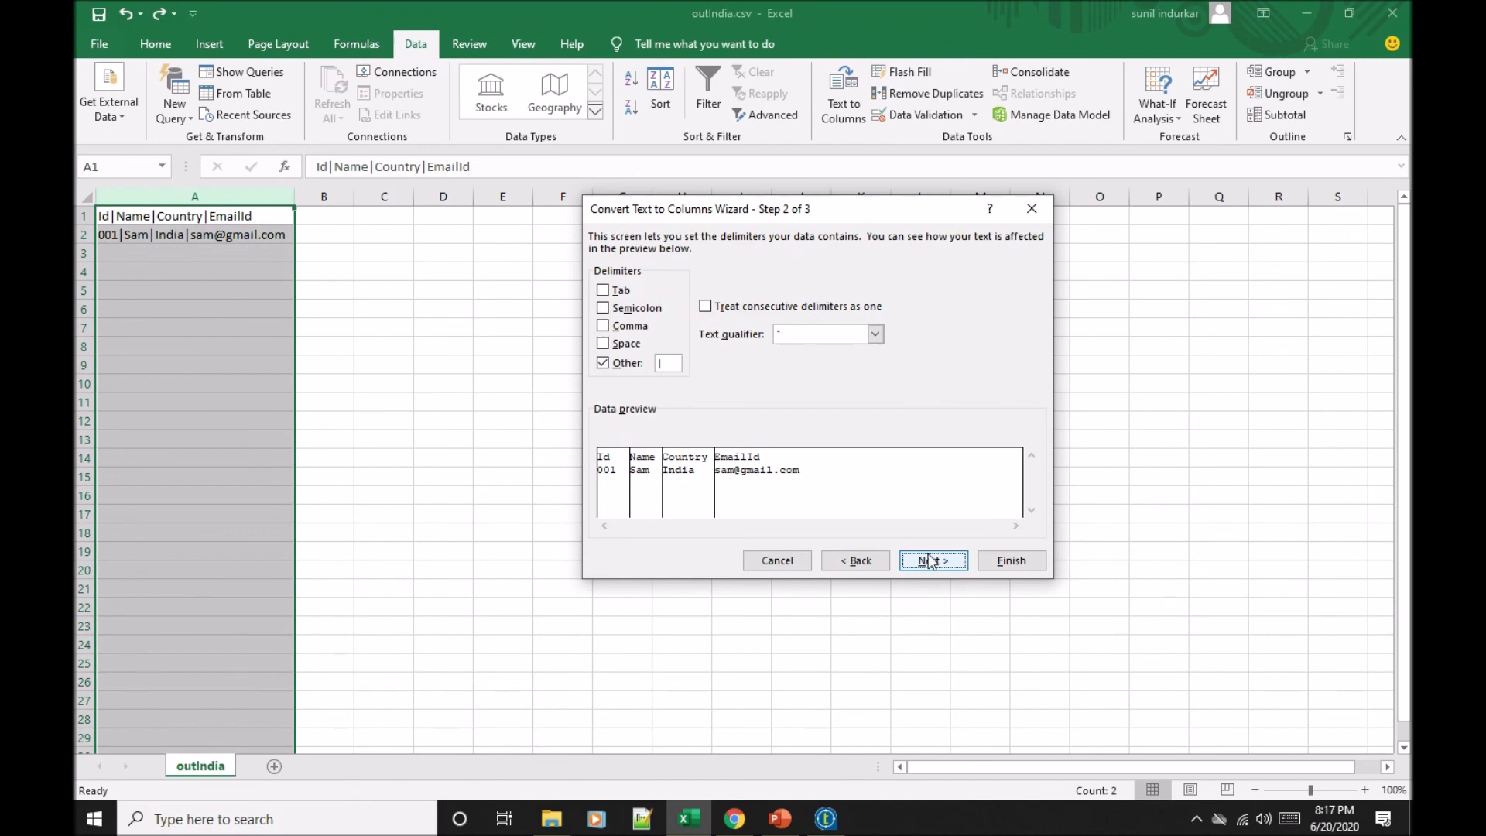
left_click(997, 561)
left_click(370, 384)
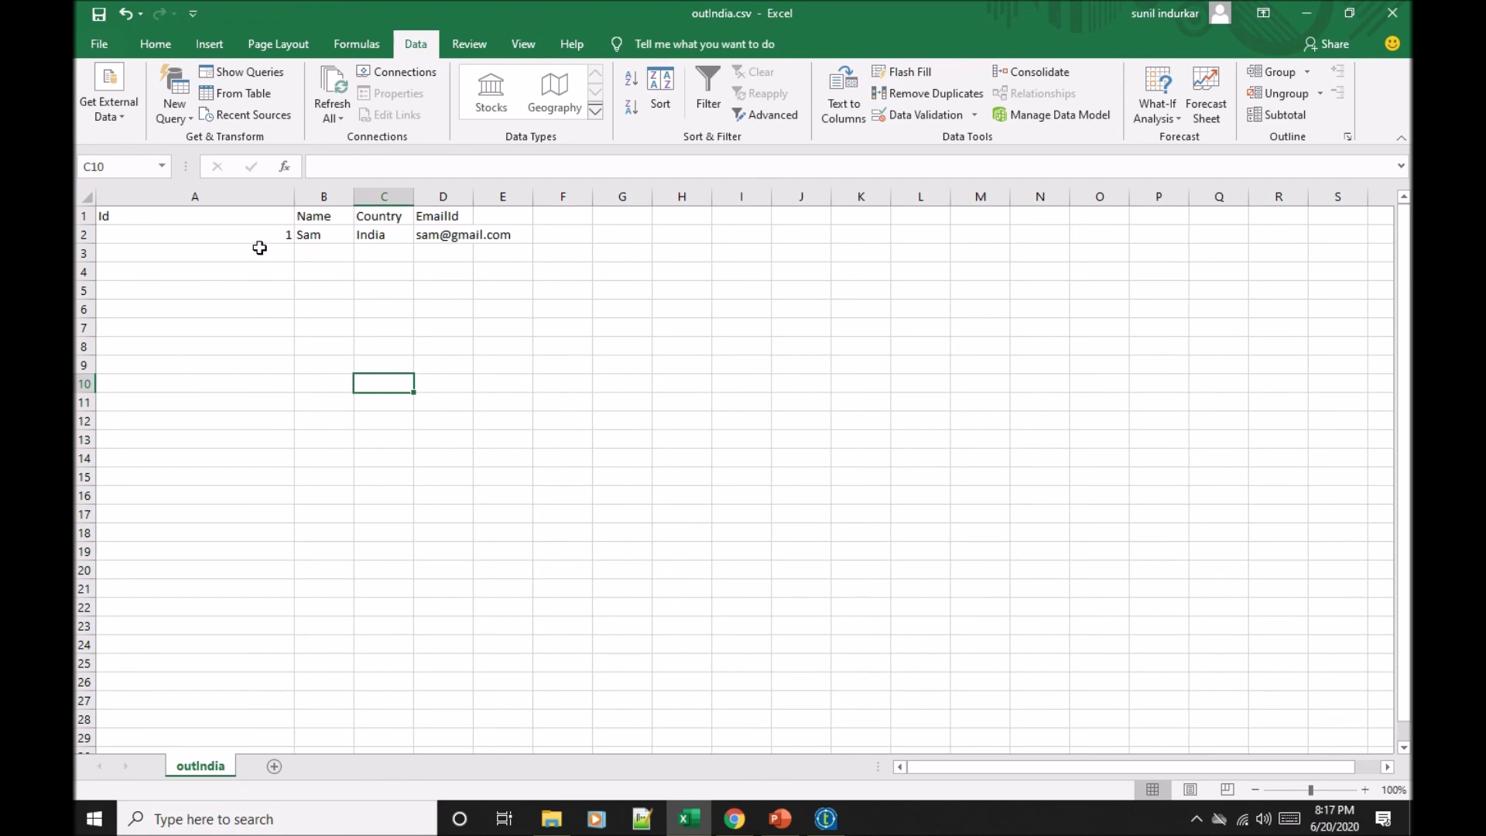
double_click(473, 194)
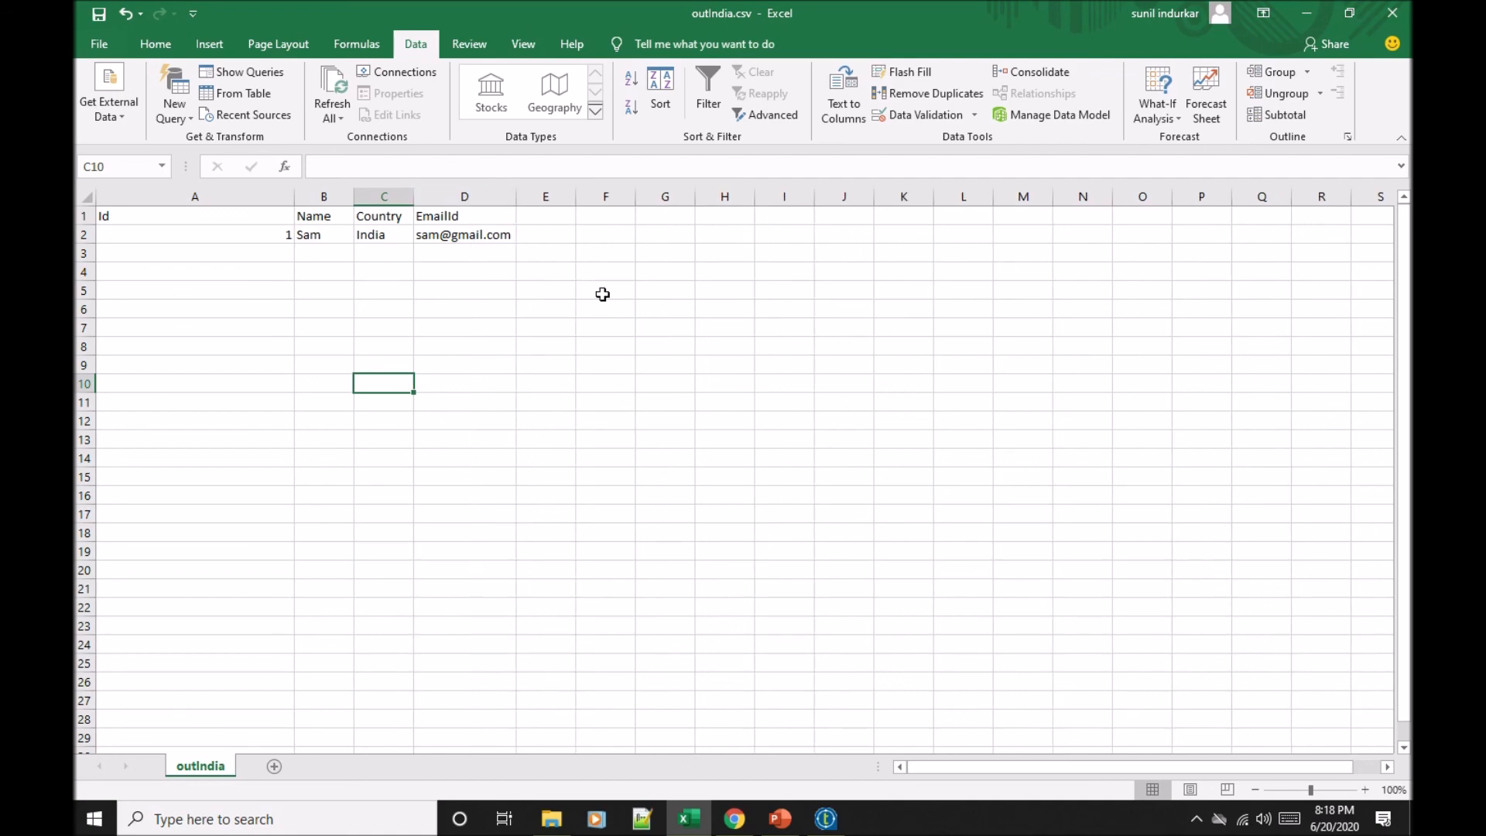
left_click(1388, 12)
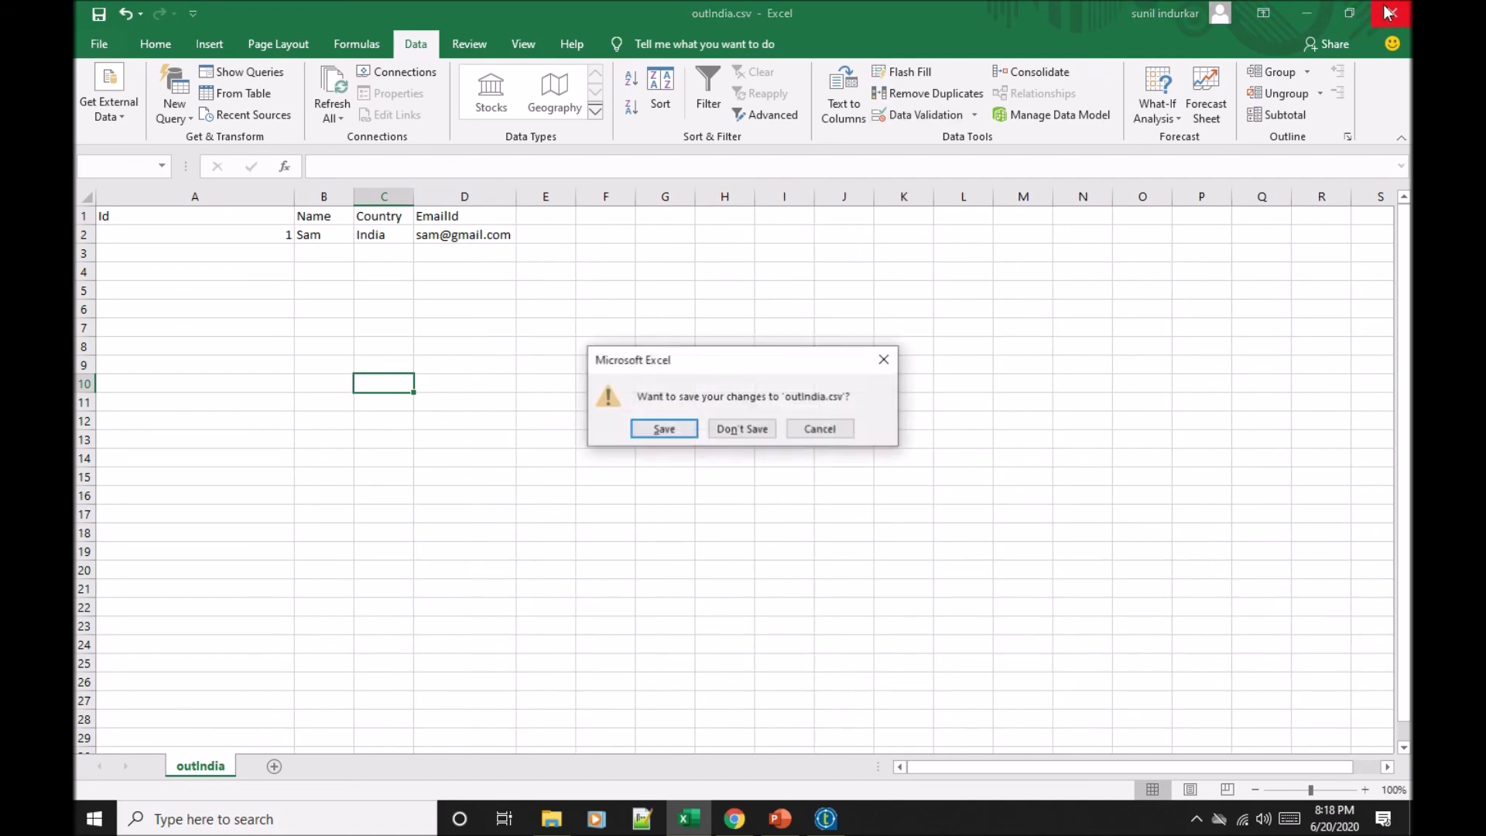
left_click(761, 432)
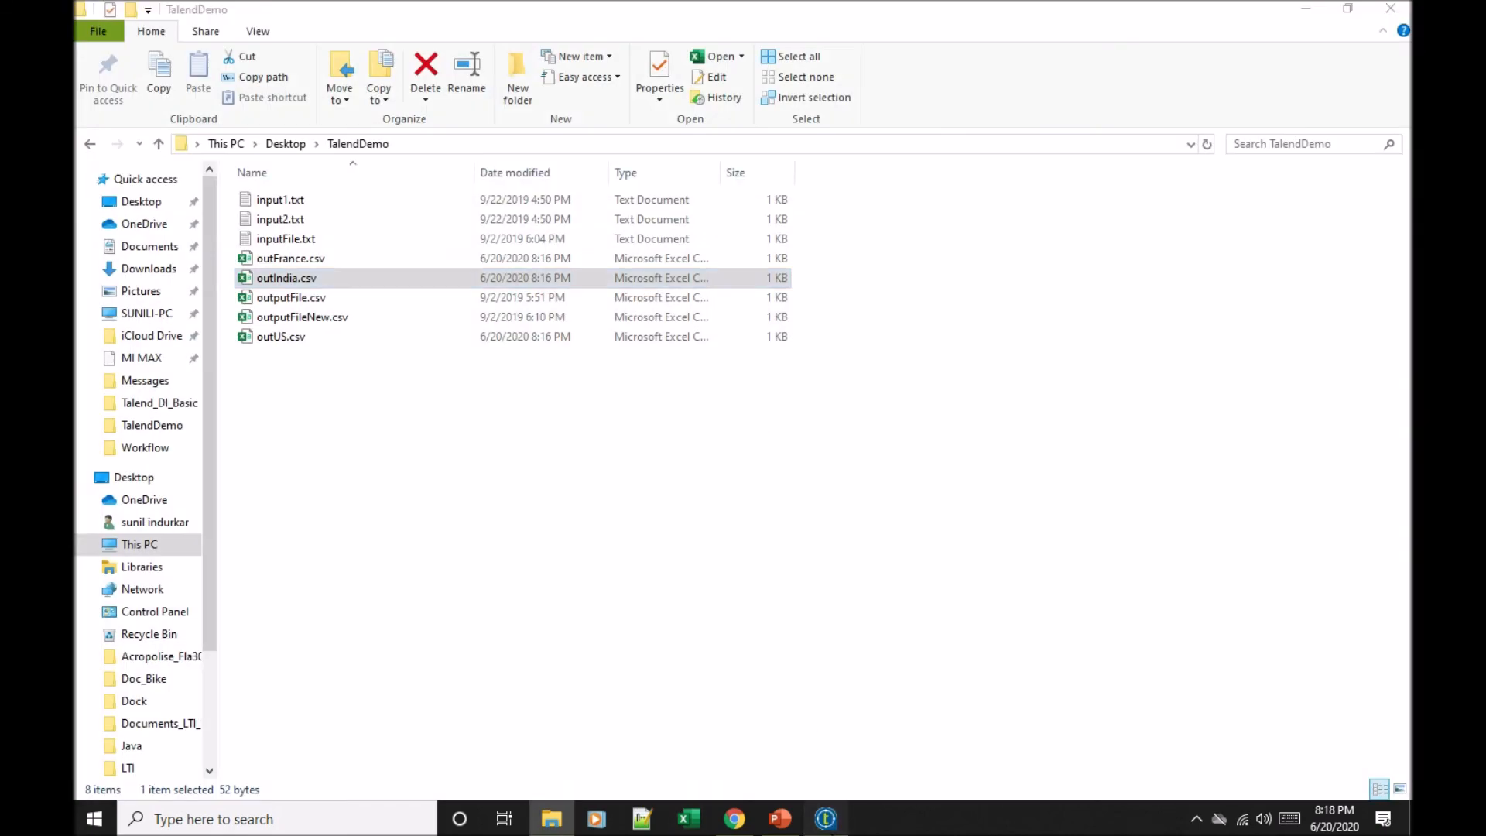
Step: Switch to Talend and examine the country filter expressions of the three outputs in tMap_1, and return to the Talend_Lesson1.pptx presentation in PowerPoint
left_click(826, 818)
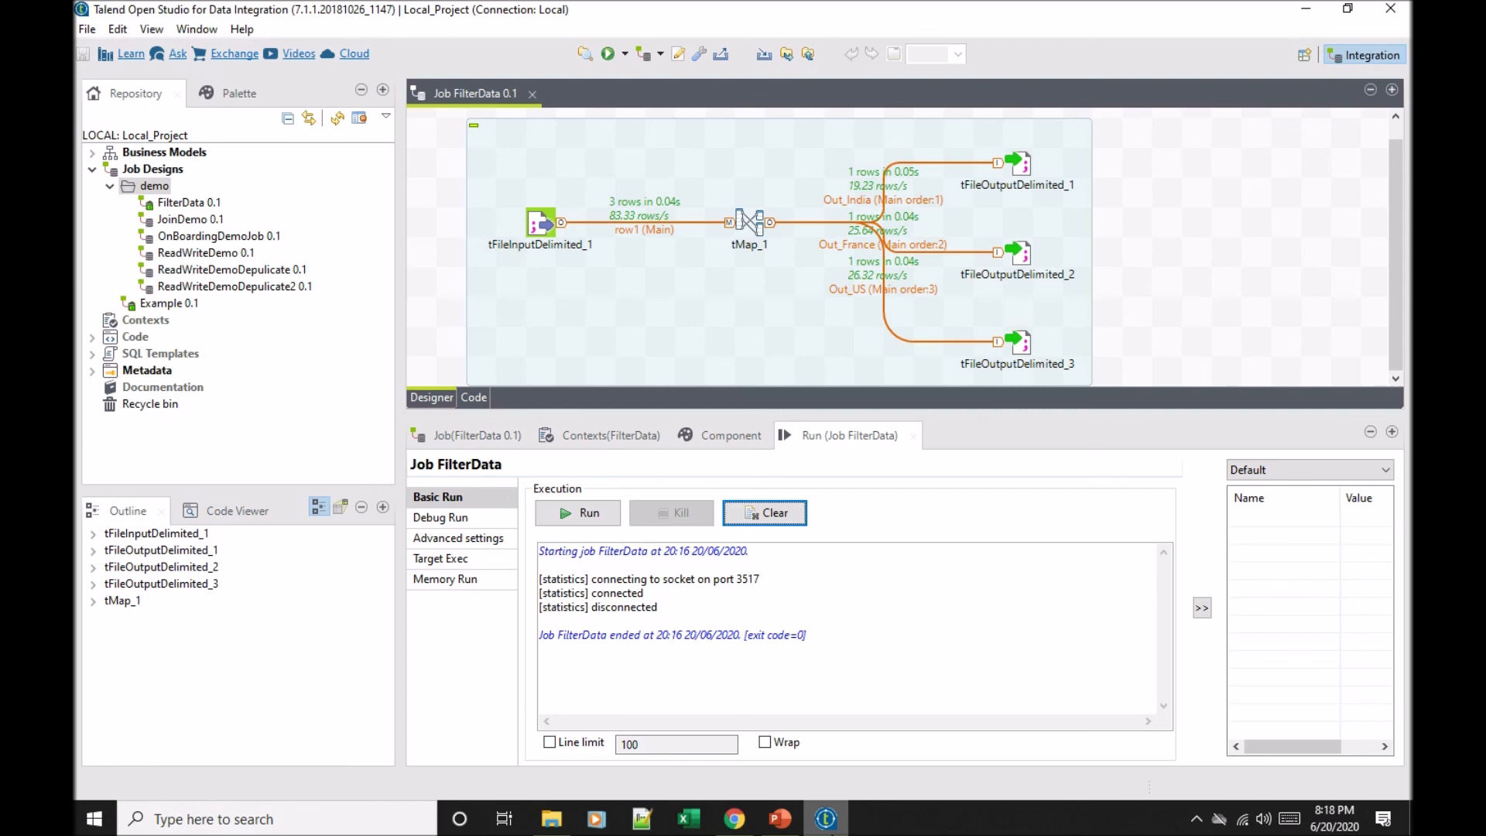
left_click(749, 224)
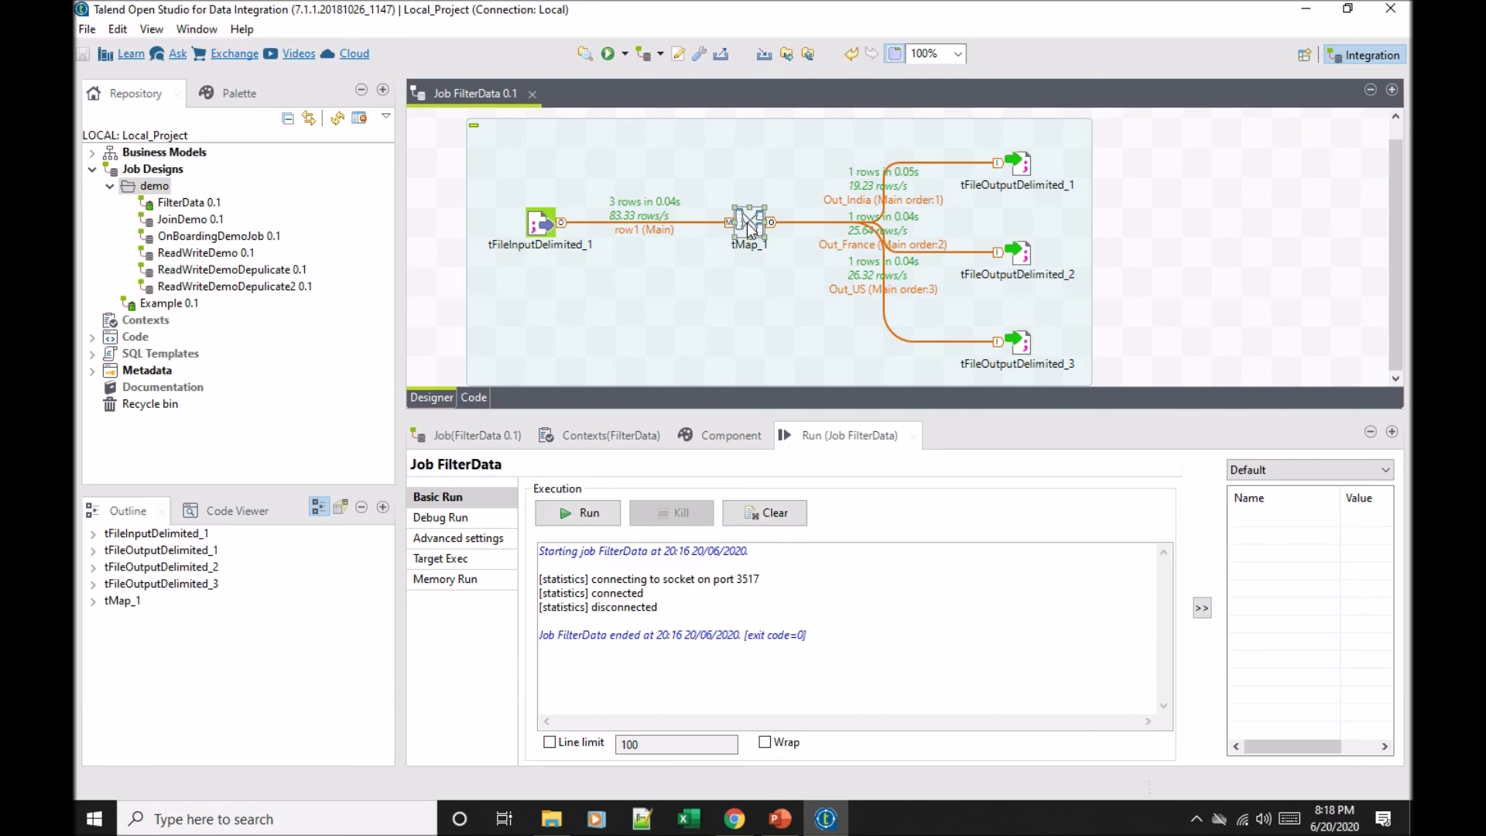
double_click(749, 225)
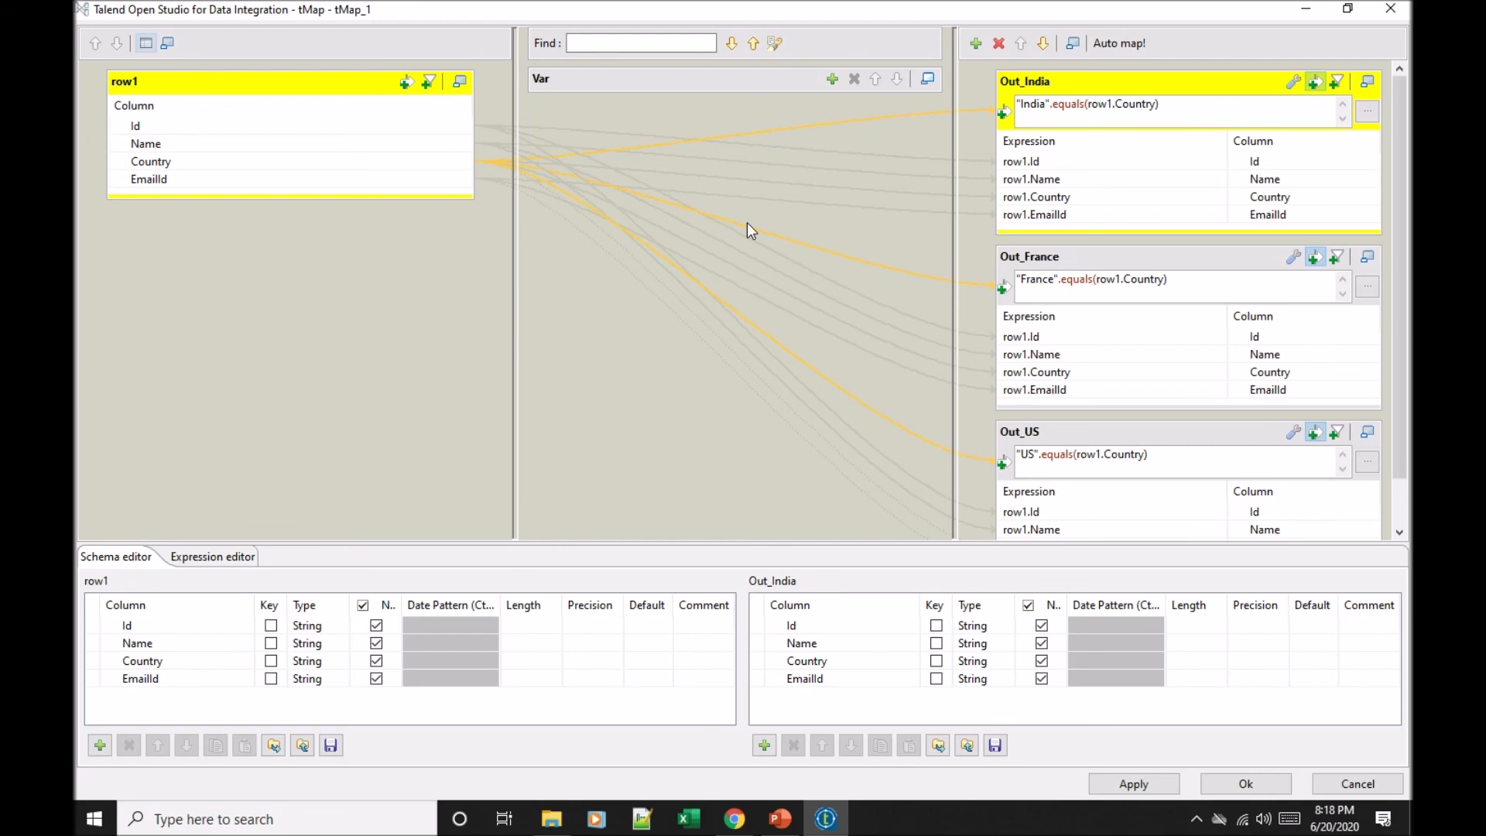
left_click(780, 819)
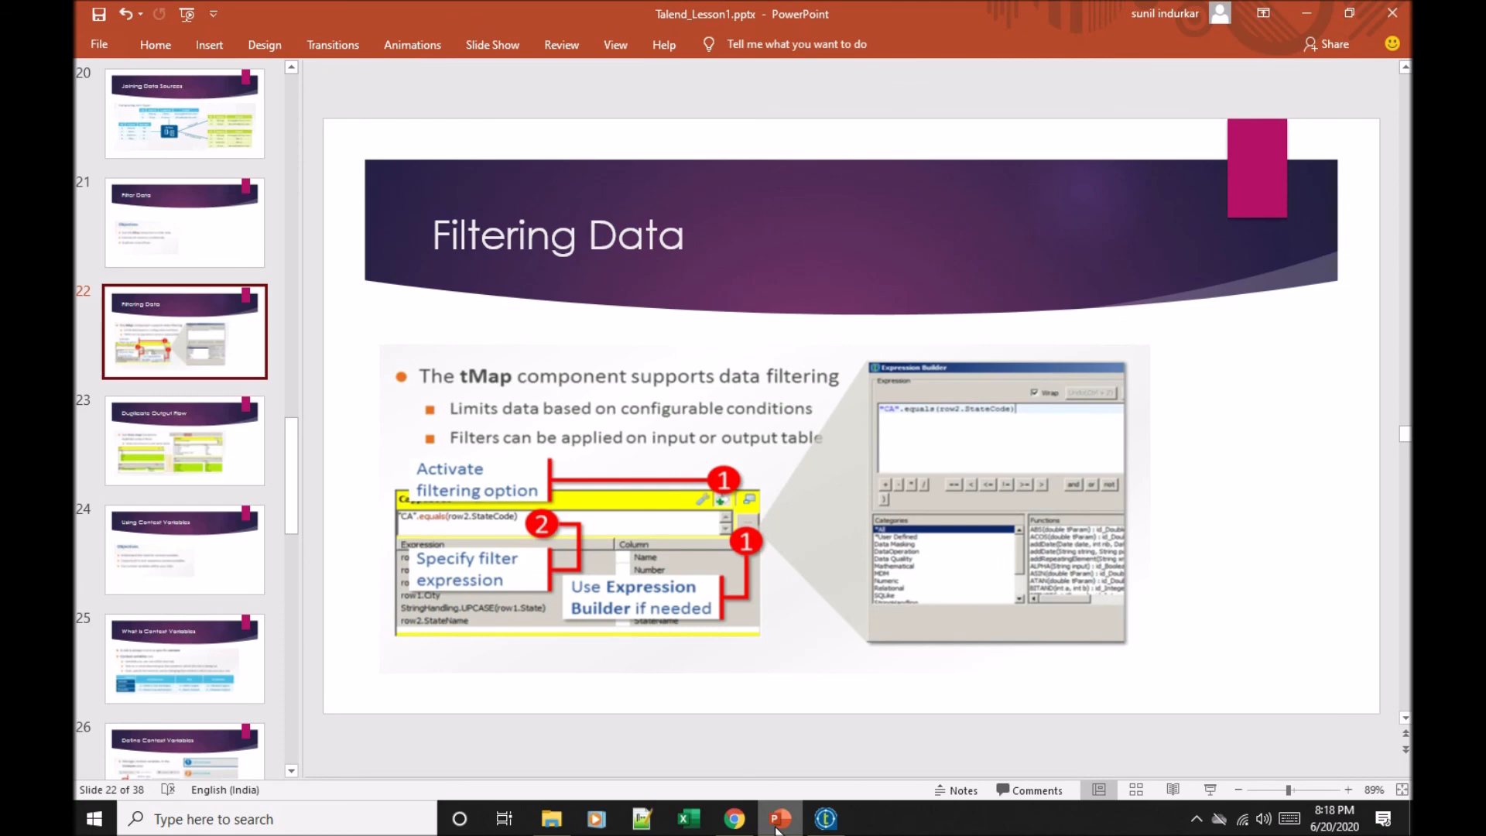